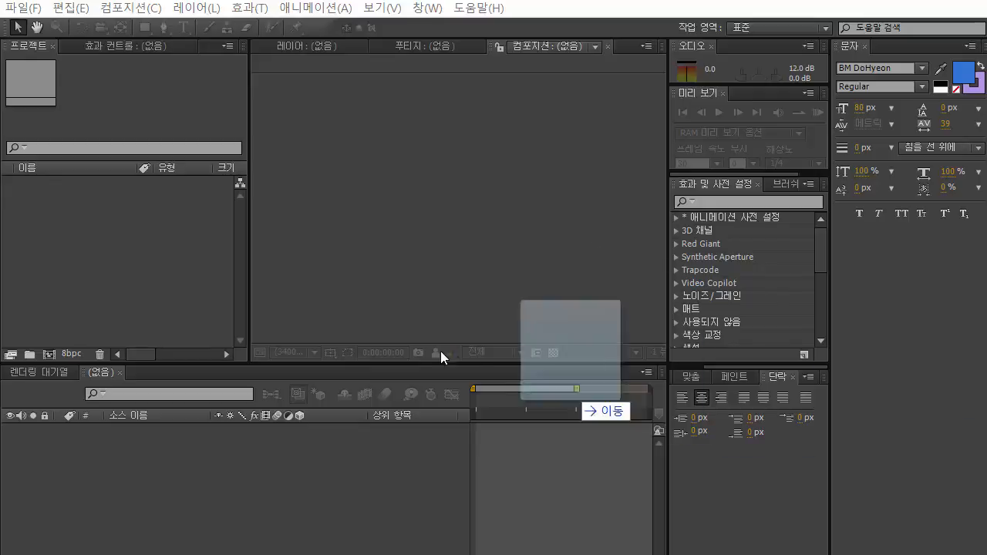
- Import 로고.png and start a new composition 1280 px wide and 720 px high
{"action": "left_click_drag", "start_coordinate": [440, 351], "coordinate": [192, 303]}
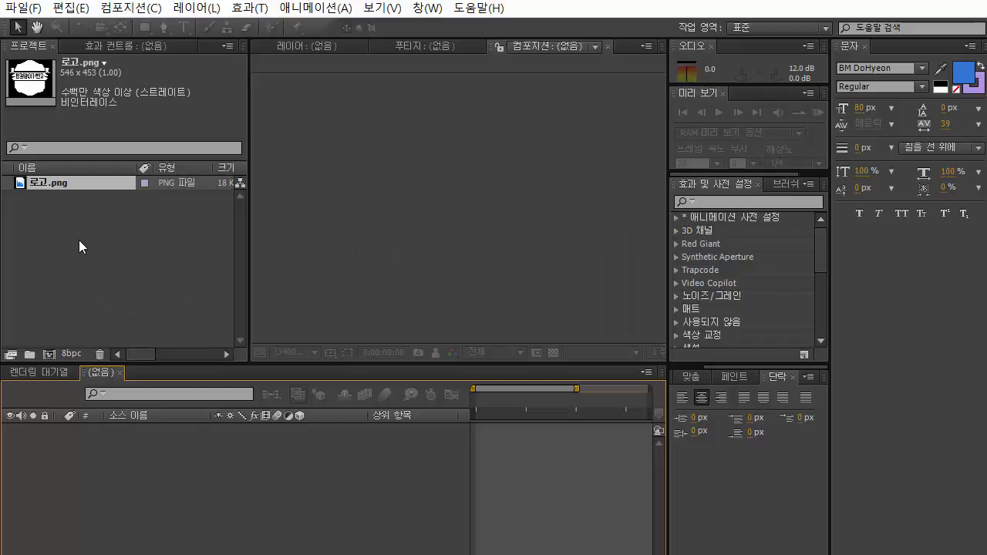
{"action": "left_click", "coordinate": [50, 354]}
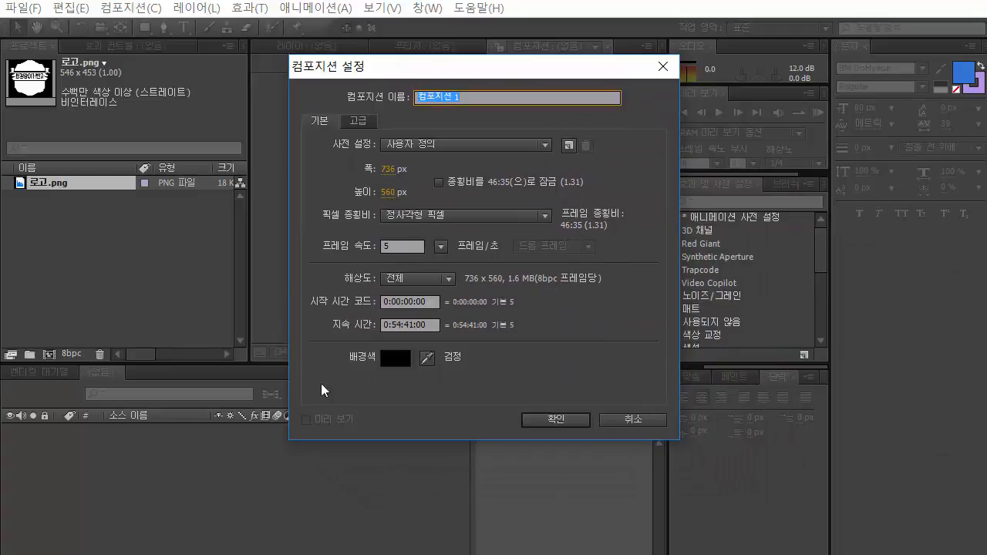
{"action": "left_click", "coordinate": [388, 168]}
{"action": "type", "text": "1"}
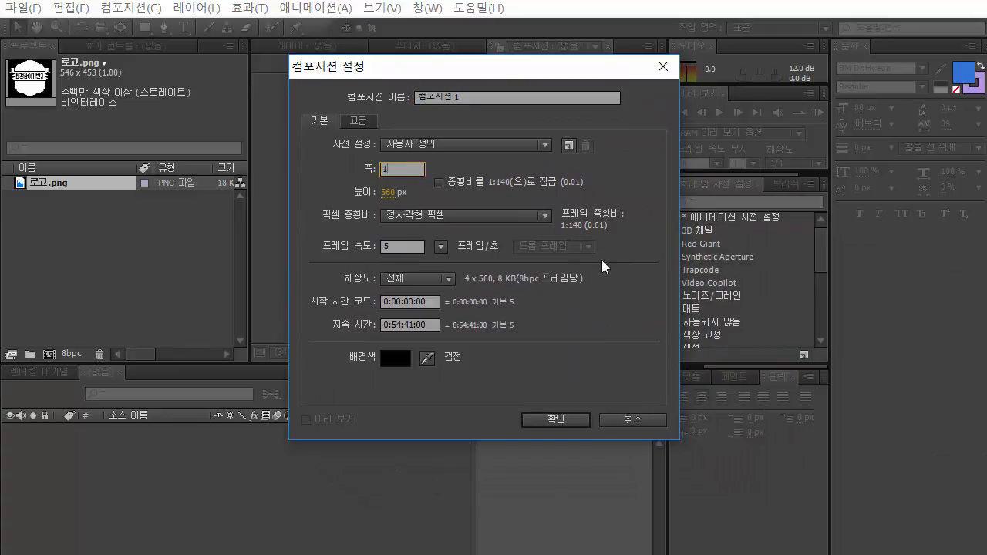
{"action": "type", "text": "280"}
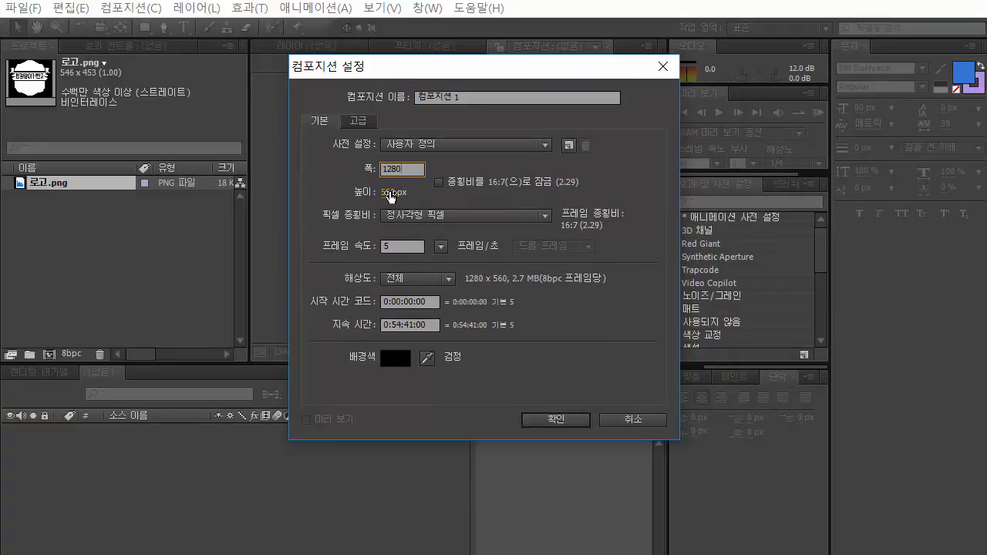
{"action": "left_click", "coordinate": [391, 192]}
{"action": "type", "text": "720"}
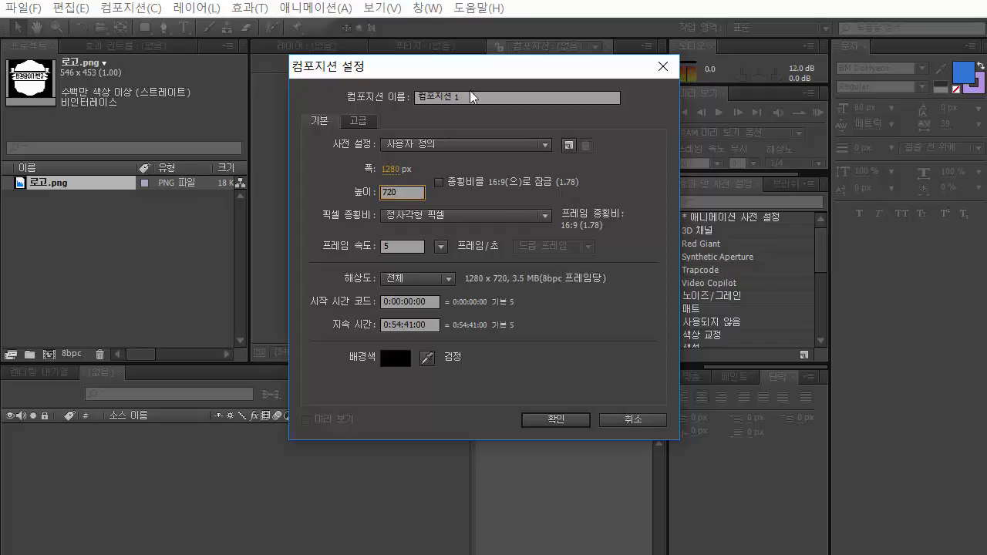
- Set the composition's duration to 0:00:15:00 and its frame rate to 30, and create the composition
{"action": "left_click_drag", "start_coordinate": [480, 77], "coordinate": [502, 92]}
{"action": "left_click", "coordinate": [418, 341]}
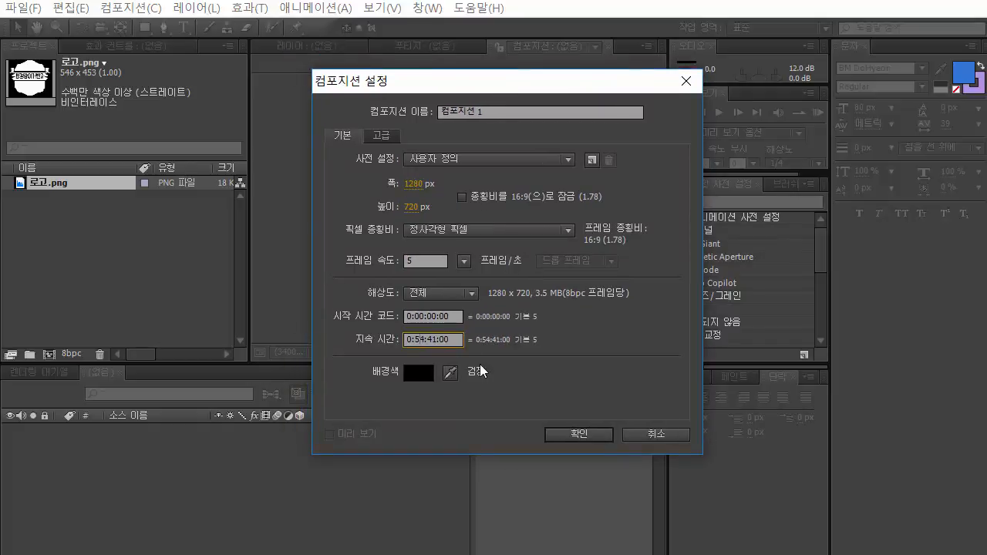
{"action": "type", "text": "0:00:4:00"}
{"action": "key", "text": "BackSpace"}
{"action": "type", "text": "15"}
{"action": "left_click", "coordinate": [531, 345]}
{"action": "left_click", "coordinate": [431, 260]}
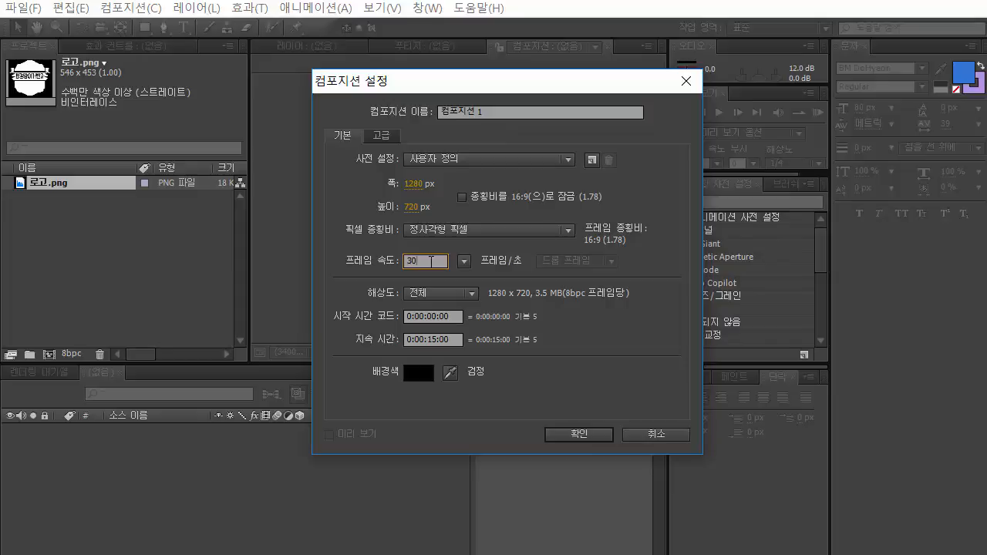
{"action": "type", "text": "30"}
{"action": "left_click", "coordinate": [618, 338]}
{"action": "left_click", "coordinate": [579, 434]}
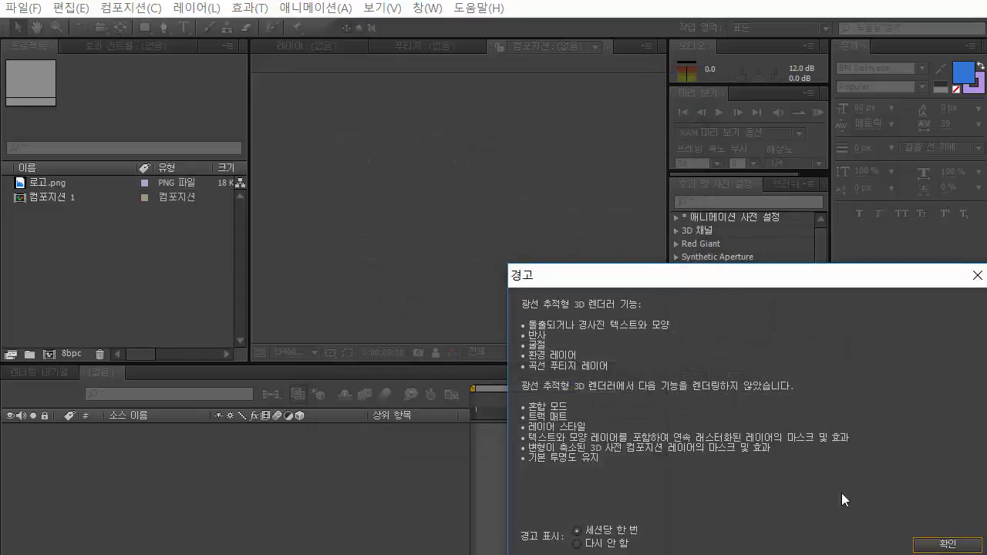
{"action": "left_click", "coordinate": [935, 544]}
- Add 로고.png to the timeline of 컴포지션 1 as a layer
{"action": "left_click", "coordinate": [48, 198]}
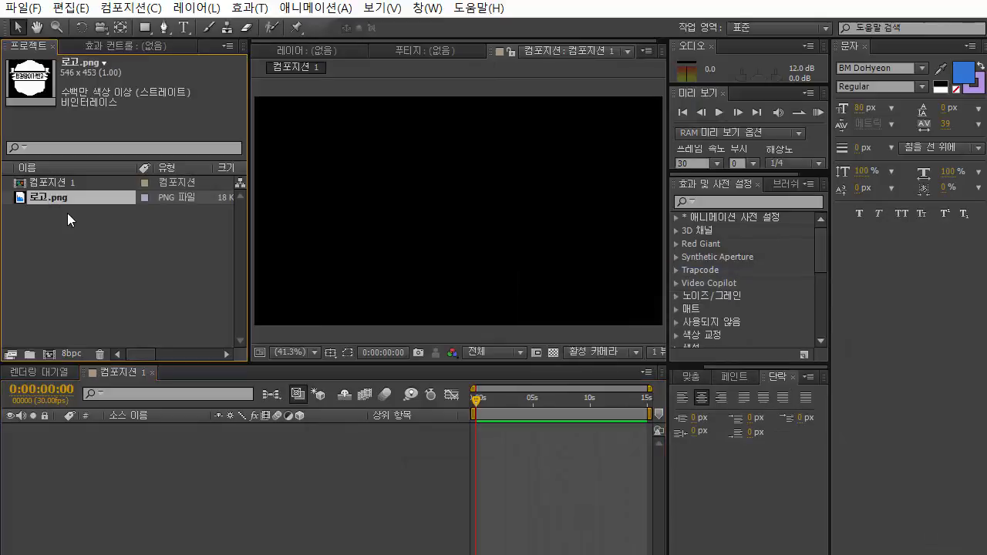
{"action": "left_click_drag", "start_coordinate": [51, 199], "coordinate": [160, 455]}
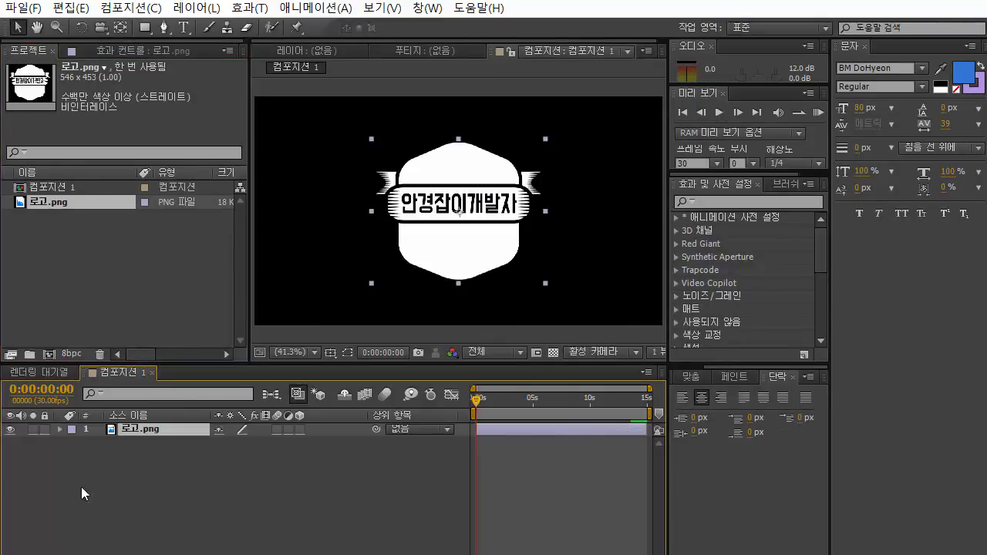
{"action": "left_click", "coordinate": [136, 454]}
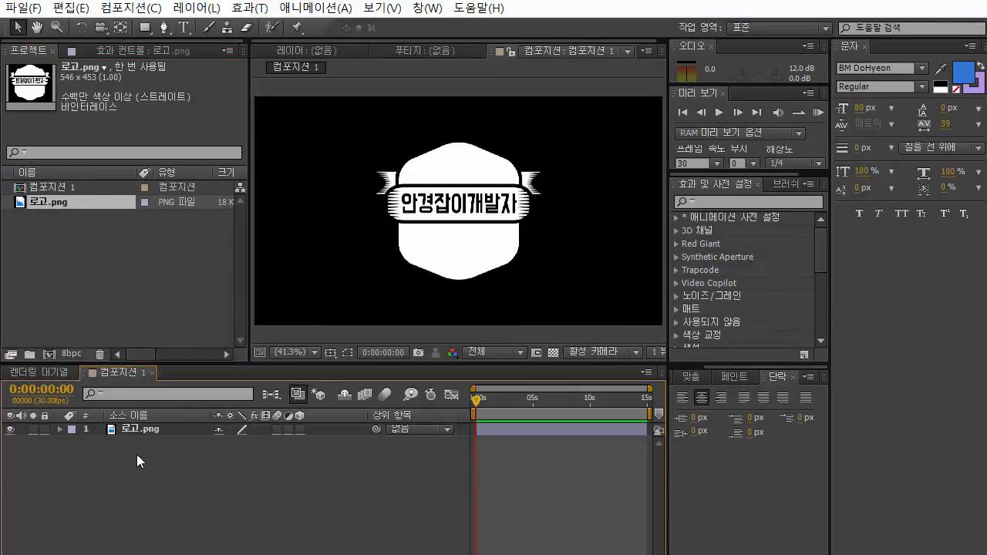
- Create a 1280 x 720 px light gray solid layer with colour C5C5C5
{"action": "left_click", "coordinate": [196, 8]}
{"action": "mouse_move", "coordinate": [370, 29]}
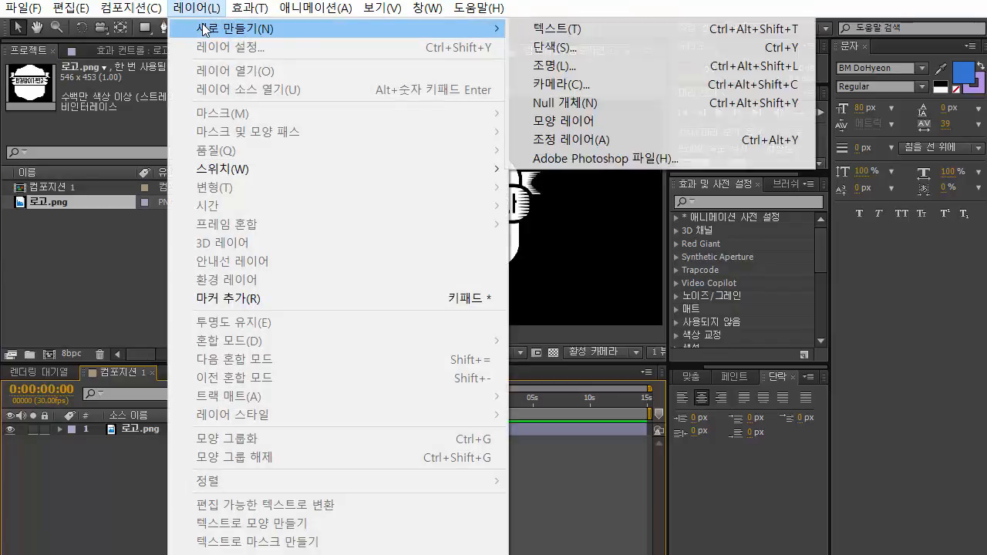
{"action": "left_click", "coordinate": [544, 47]}
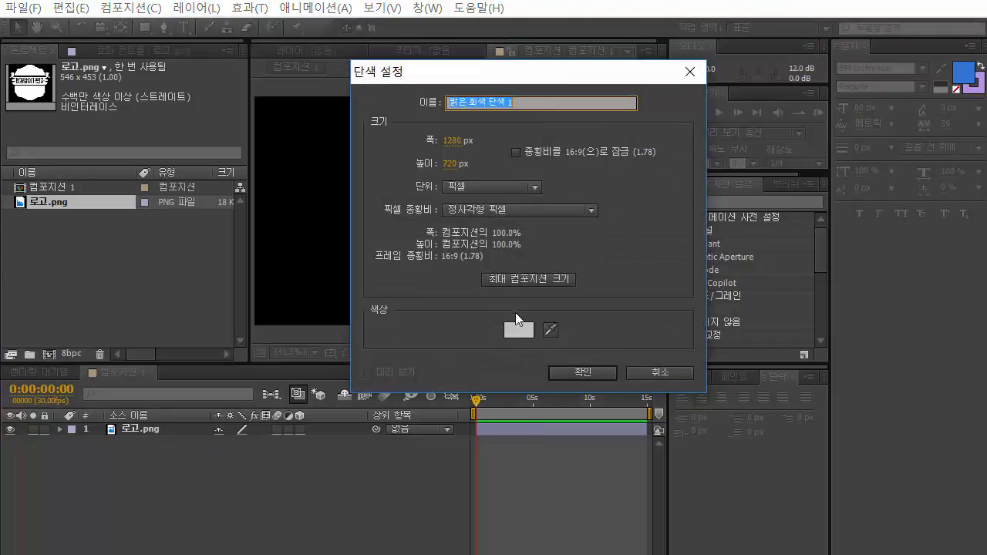
{"action": "left_click", "coordinate": [518, 330]}
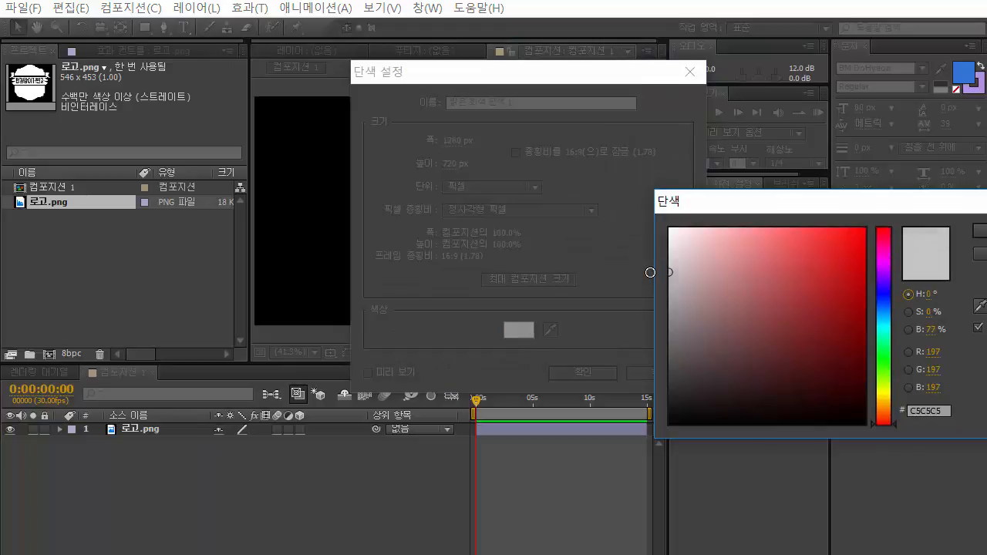
{"action": "key", "text": "Return"}
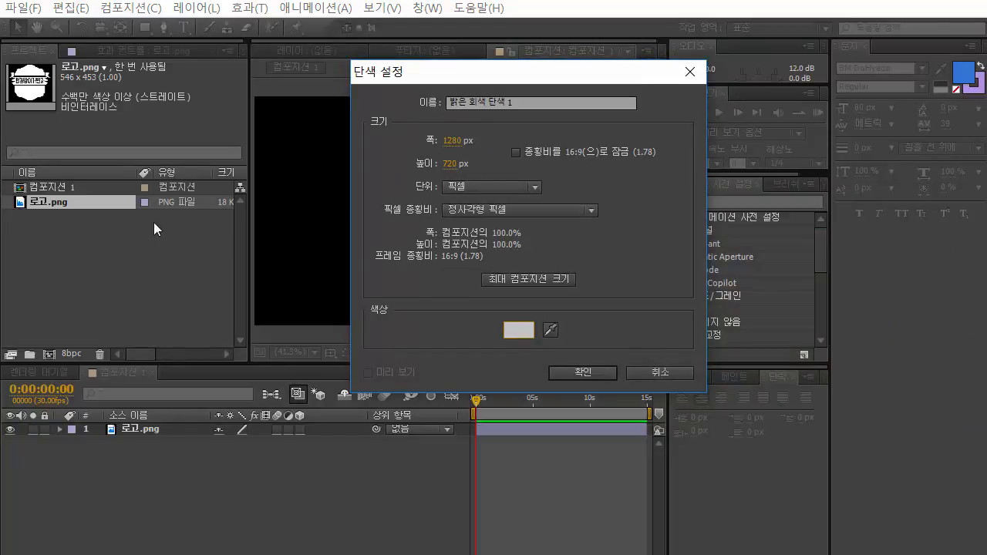
{"action": "left_click", "coordinate": [583, 373]}
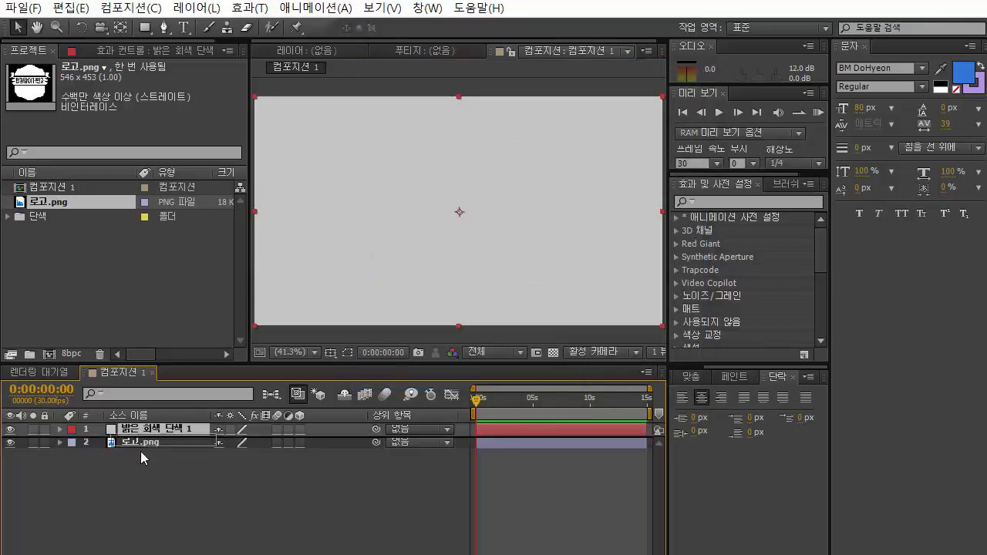
- Move the 로고.png layer above the light gray solid and enlarge the composition viewer area
{"action": "left_click_drag", "start_coordinate": [144, 445], "coordinate": [146, 428]}
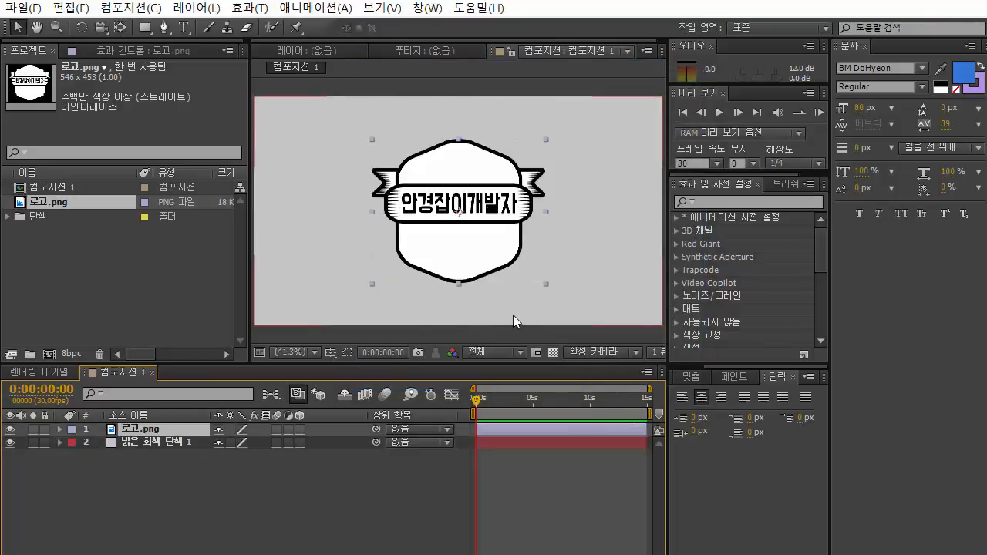
{"action": "left_click_drag", "start_coordinate": [247, 321], "coordinate": [183, 324]}
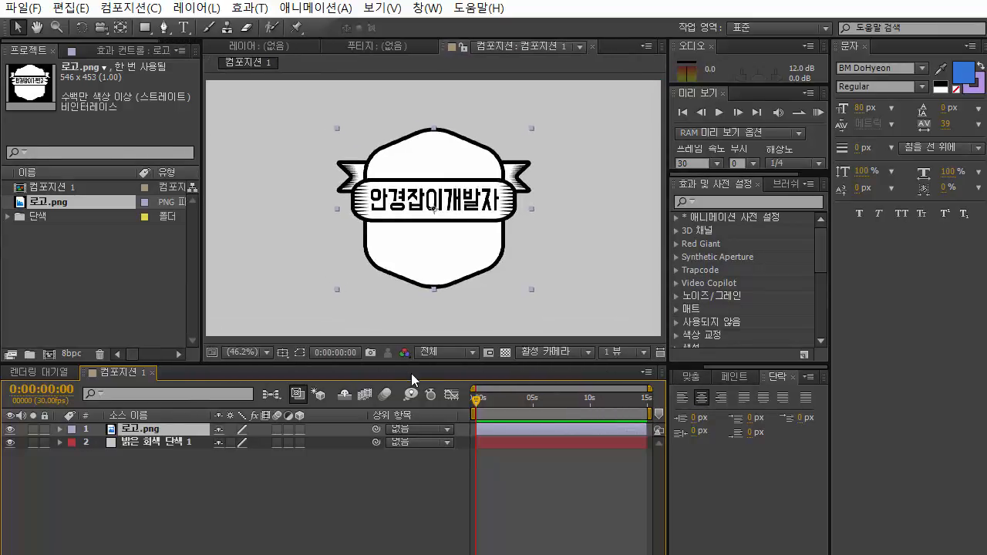
{"action": "left_click_drag", "start_coordinate": [417, 361], "coordinate": [417, 424]}
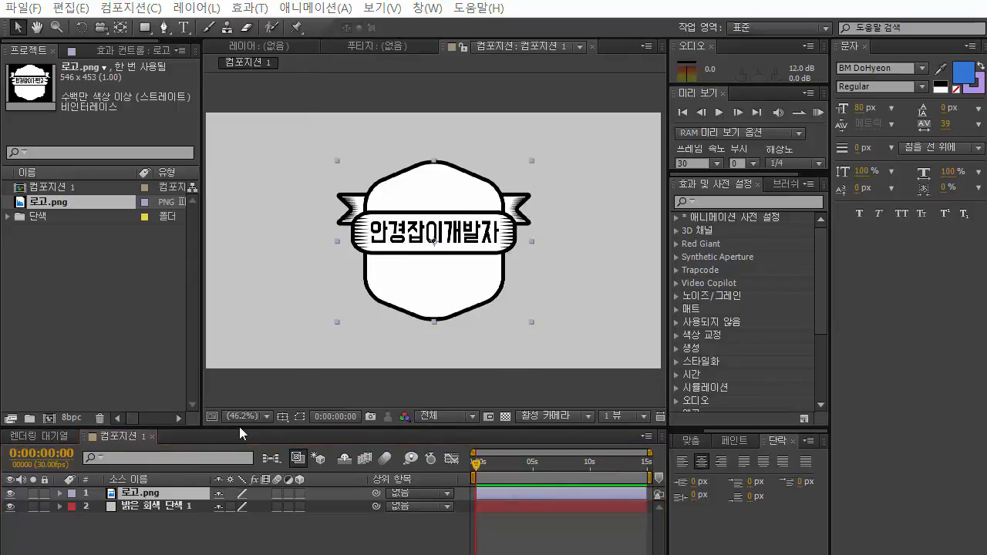
- Pre-compose the 로고.png layer, leaving all attributes in 컴포지션 1
{"action": "left_click", "coordinate": [174, 493]}
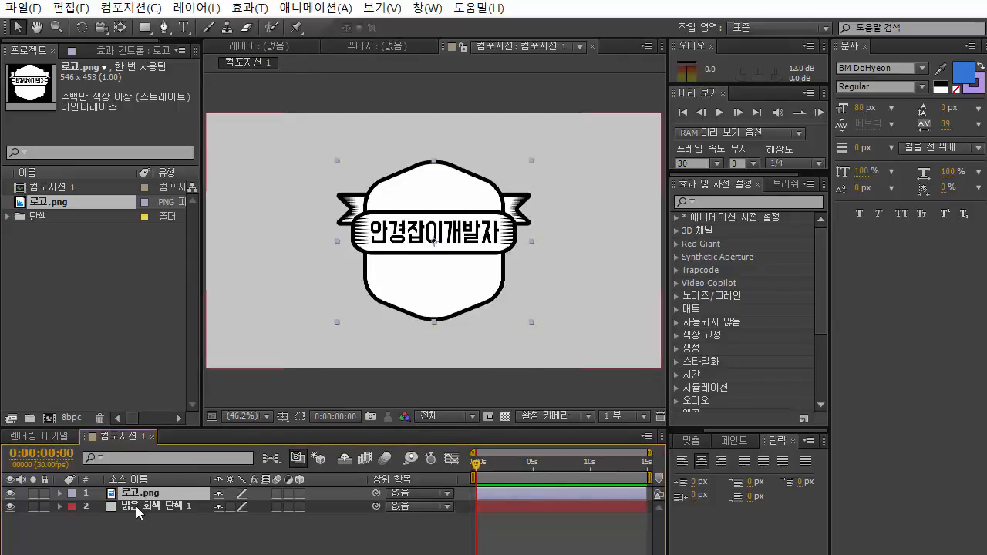
{"action": "key", "text": "ctrl+shift+c"}
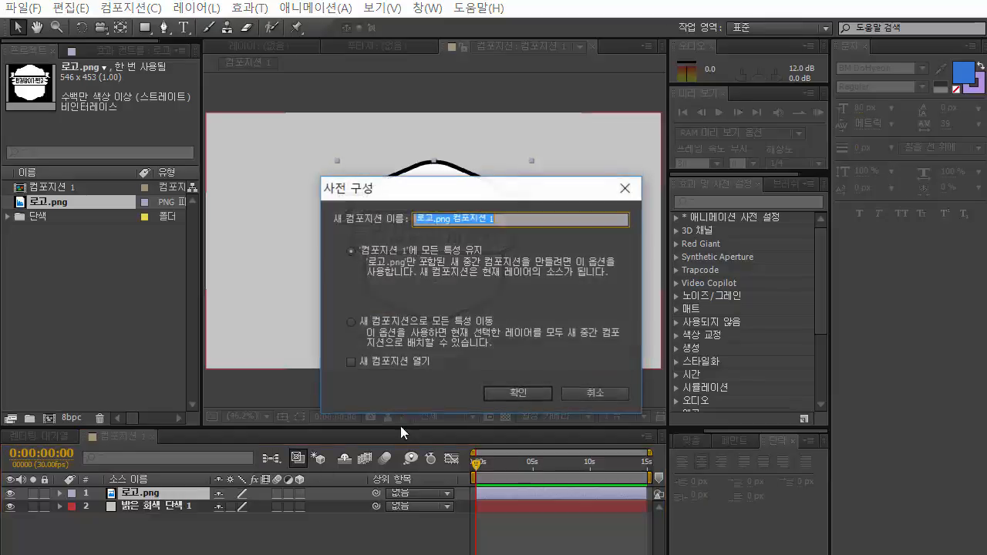
{"action": "left_click", "coordinate": [502, 392]}
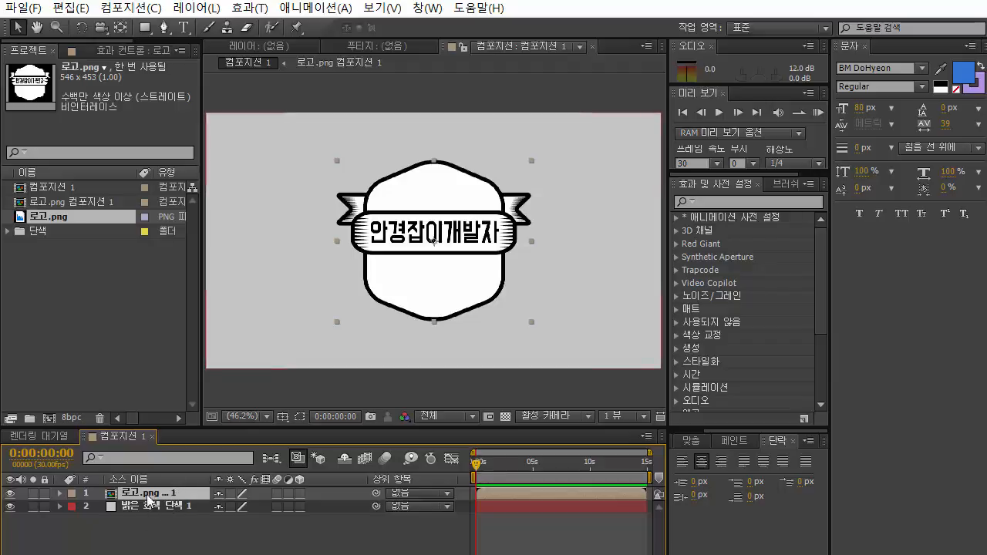
{"action": "left_click", "coordinate": [51, 204]}
{"action": "left_click", "coordinate": [57, 215]}
{"action": "left_click", "coordinate": [58, 203]}
{"action": "left_click", "coordinate": [57, 215]}
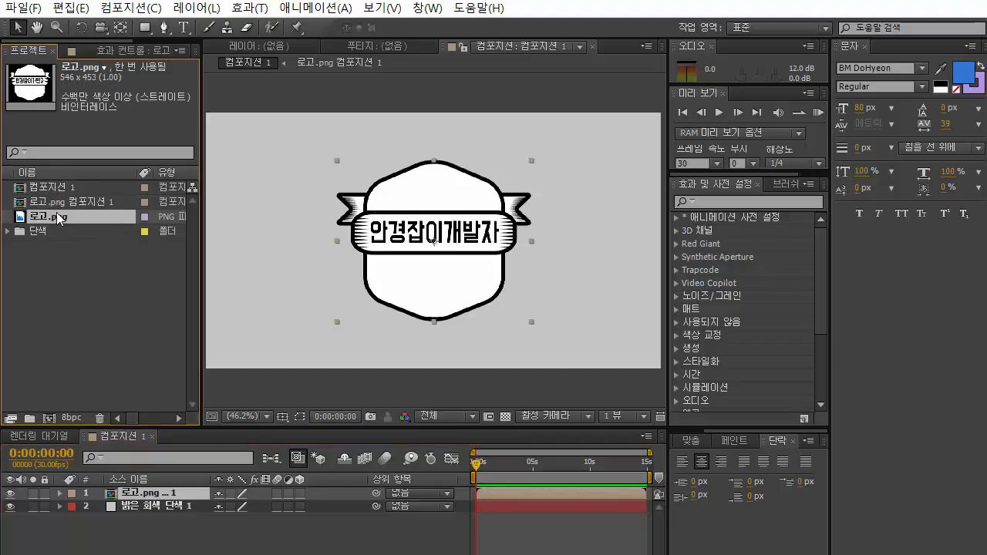
{"action": "left_click", "coordinate": [58, 201]}
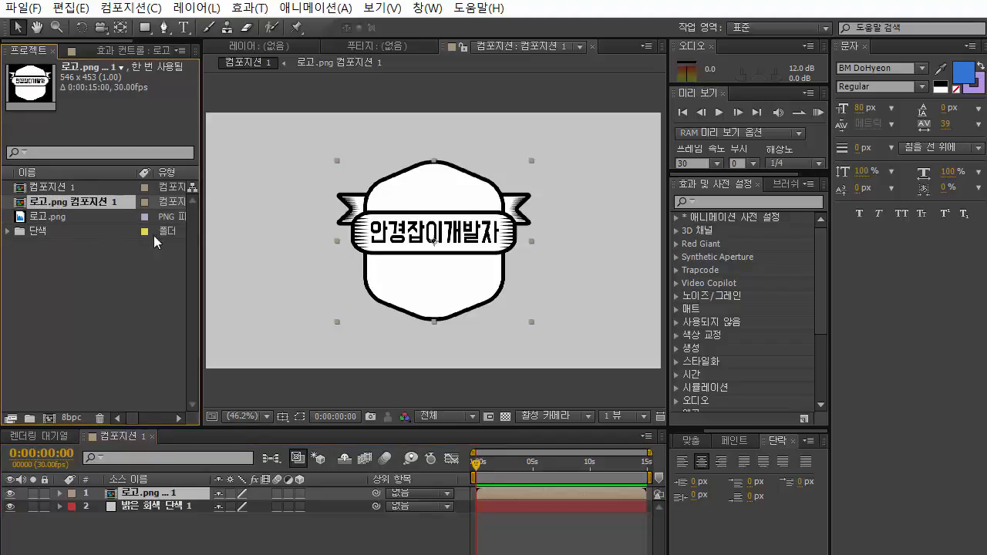
- Pre-compose the nested logo composition layer once more and open the resulting composition
{"action": "left_click", "coordinate": [179, 480]}
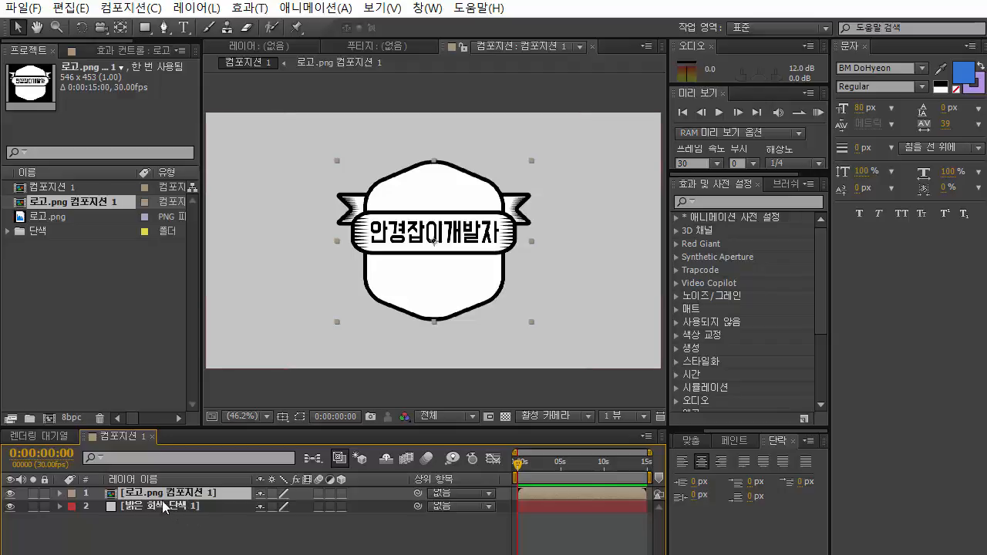
{"action": "key", "text": "ctrl+shift+c"}
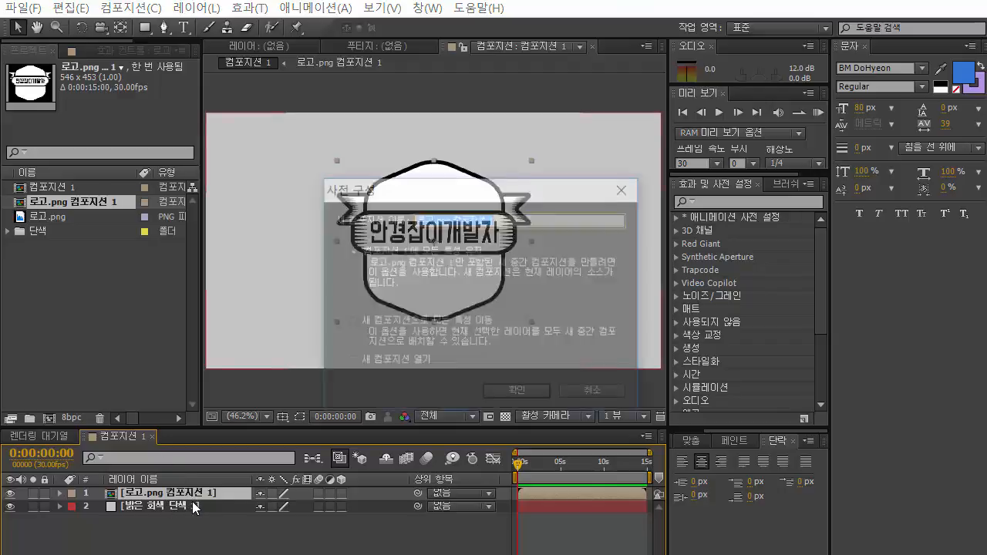
{"action": "left_click", "coordinate": [518, 394]}
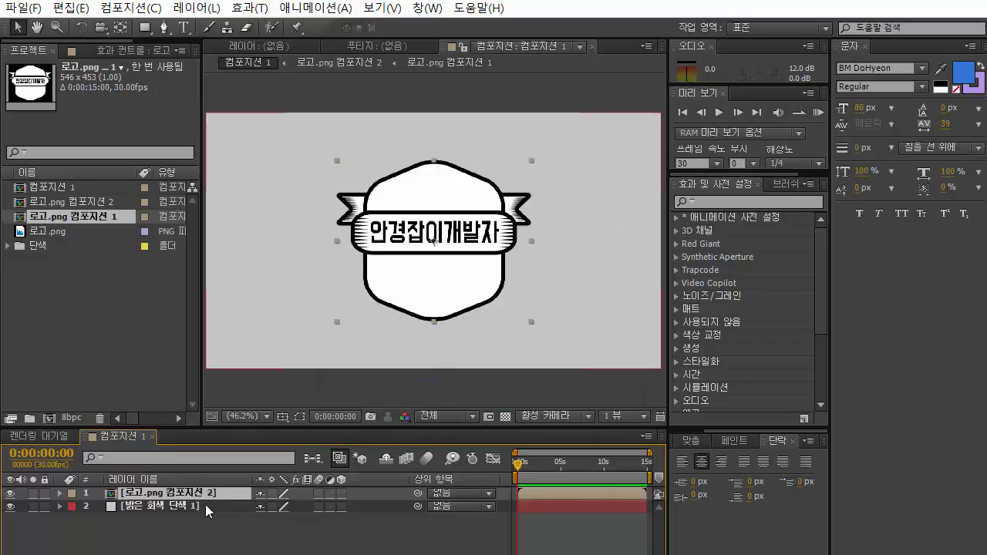
{"action": "double_click", "coordinate": [191, 494]}
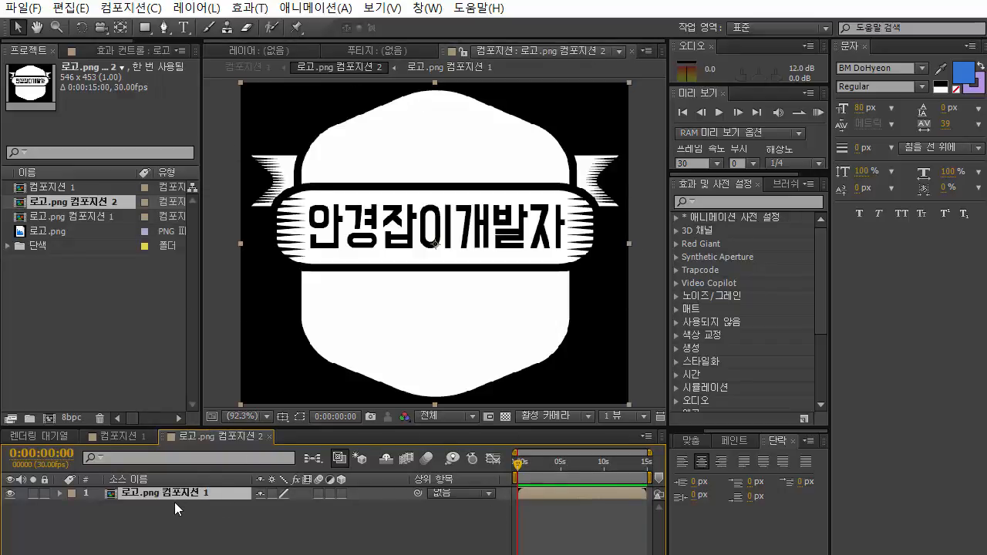
- Make the logo layer 3D and give its position the expression value+[0, 0, index]
{"action": "left_click", "coordinate": [341, 492]}
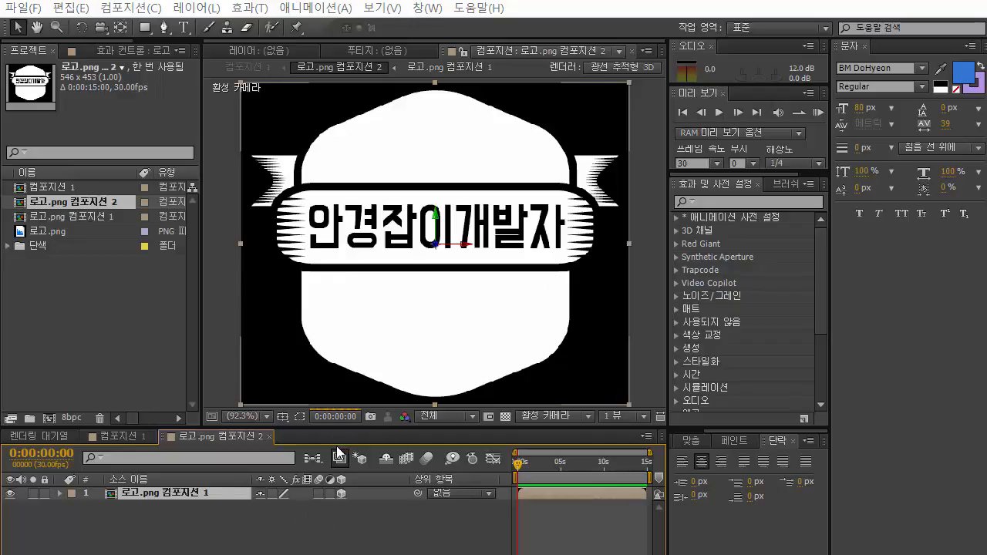
{"action": "key", "text": "p"}
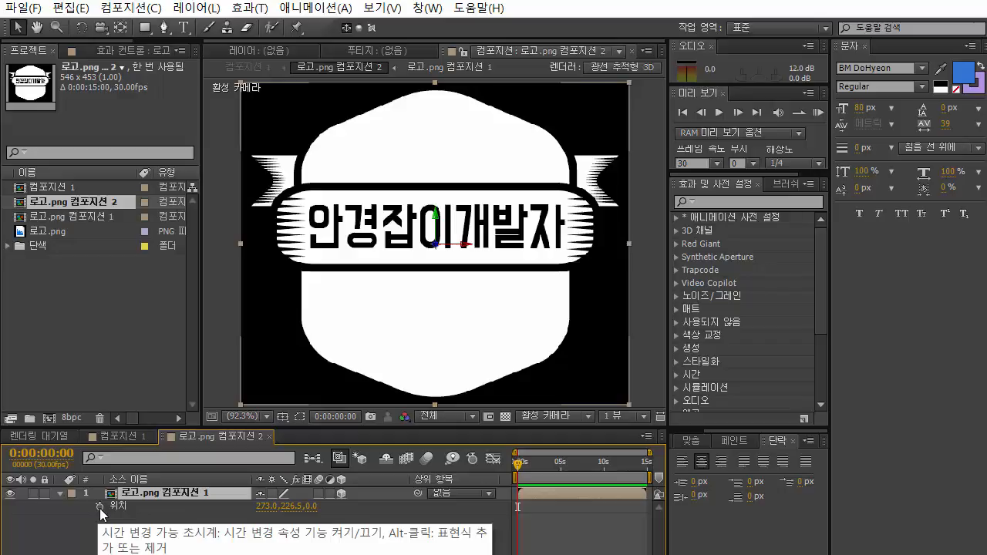
{"action": "left_click", "coordinate": [100, 507], "text": "alt"}
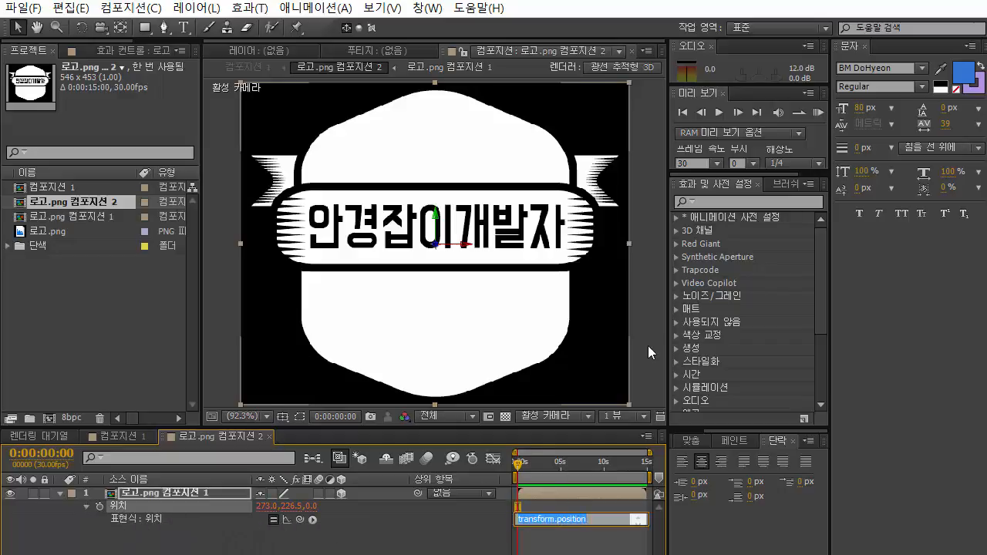
{"action": "type", "text": "alue+[0, 0,"}
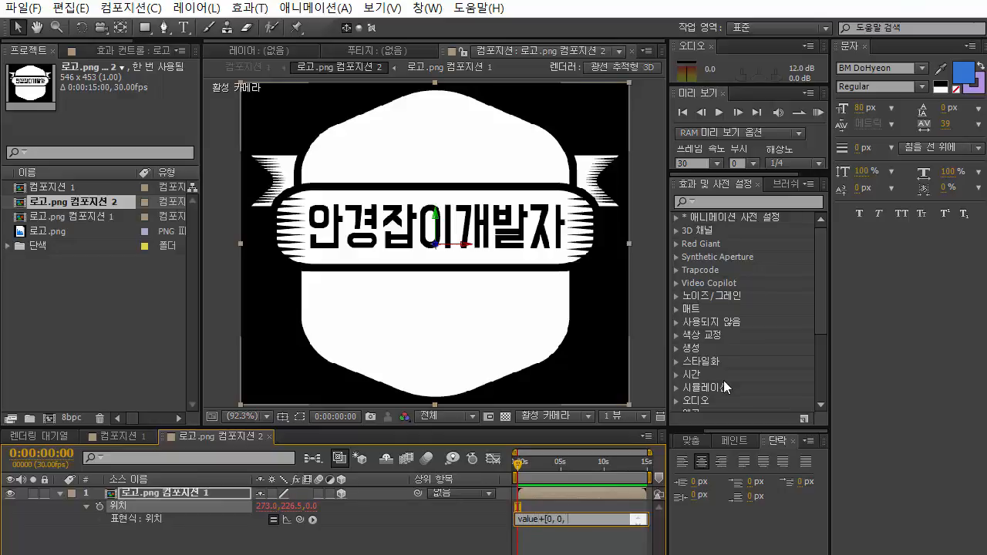
{"action": "type", "text": "index"}
{"action": "left_click", "coordinate": [317, 542]}
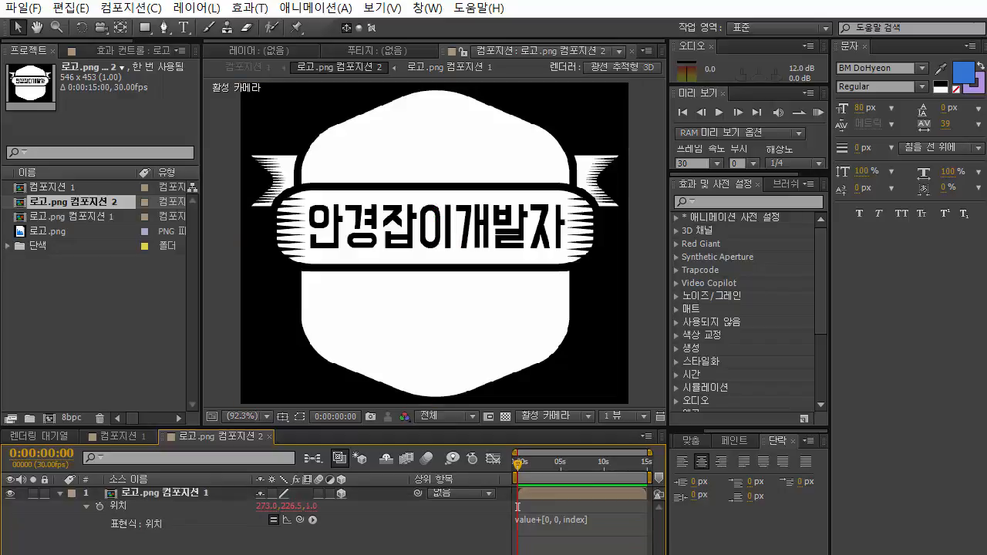
- Collapse the logo layer's properties and duplicate the layer five times
{"action": "left_click", "coordinate": [62, 494]}
{"action": "left_click", "coordinate": [160, 491]}
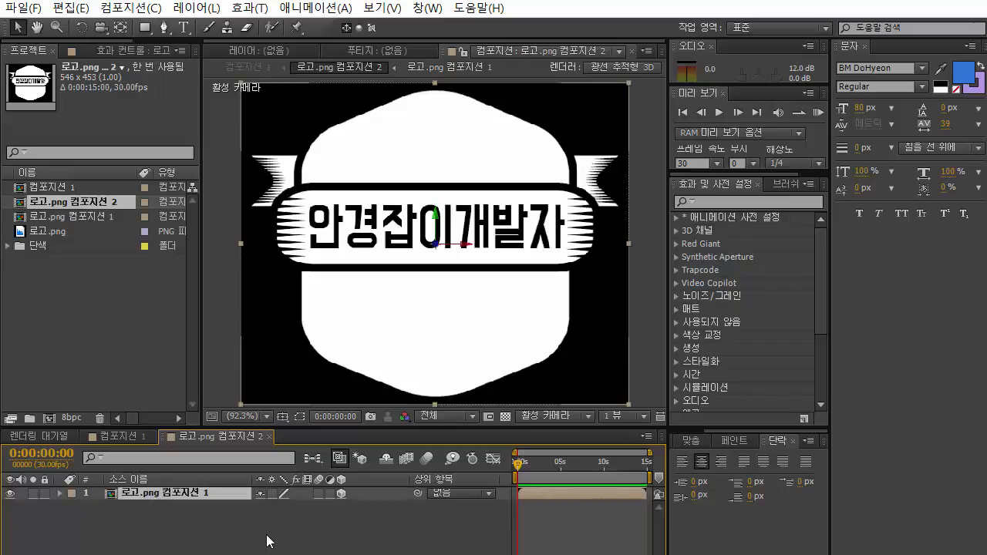
{"action": "key", "text": "ctrl+d"}
{"action": "key", "text": "ctrl+d"}
{"action": "key", "text": "ctrl+d"}
{"action": "key", "text": "ctrl+d"}
{"action": "key", "text": "ctrl+d"}
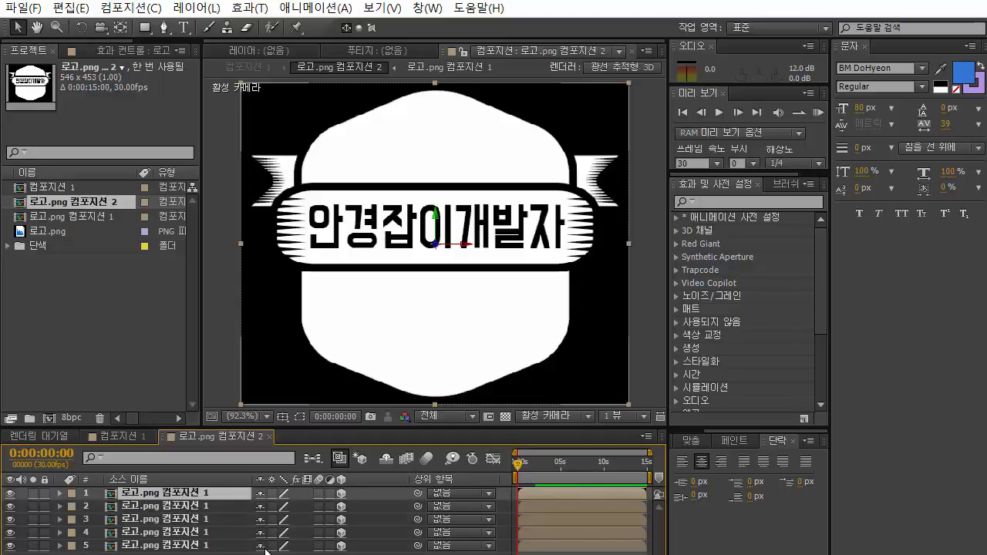
- Duplicate the 로고.png 컴포지션 1 layer ten more times
{"action": "key", "text": "ctrl+d"}
{"action": "key", "text": "ctrl+d"}
{"action": "key", "text": "ctrl+d"}
{"action": "key", "text": "ctrl+d"}
{"action": "key", "text": "ctrl+d"}
{"action": "key", "text": "ctrl+d"}
{"action": "key", "text": "ctrl+d"}
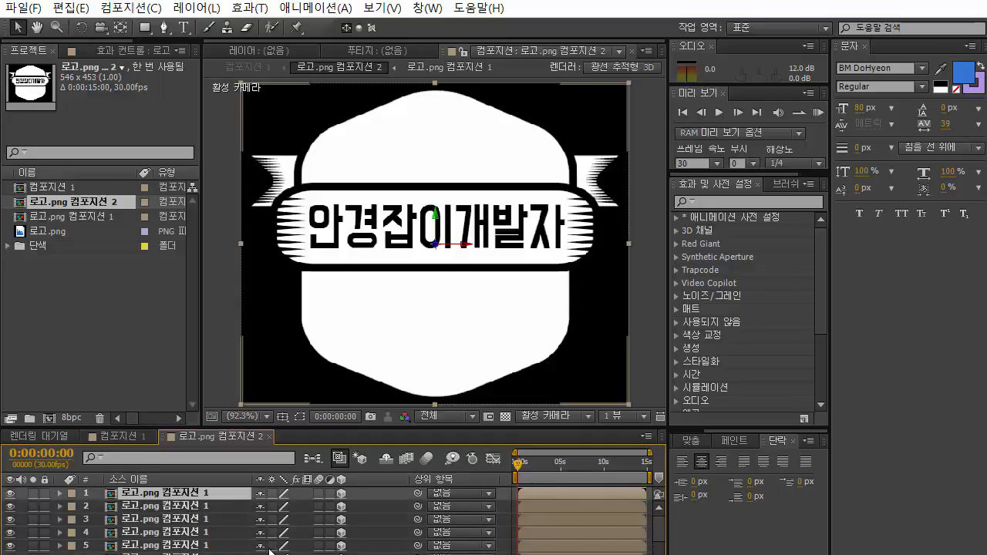
{"action": "key", "text": "ctrl+d"}
{"action": "key", "text": "ctrl+d"}
{"action": "key", "text": "ctrl+d"}
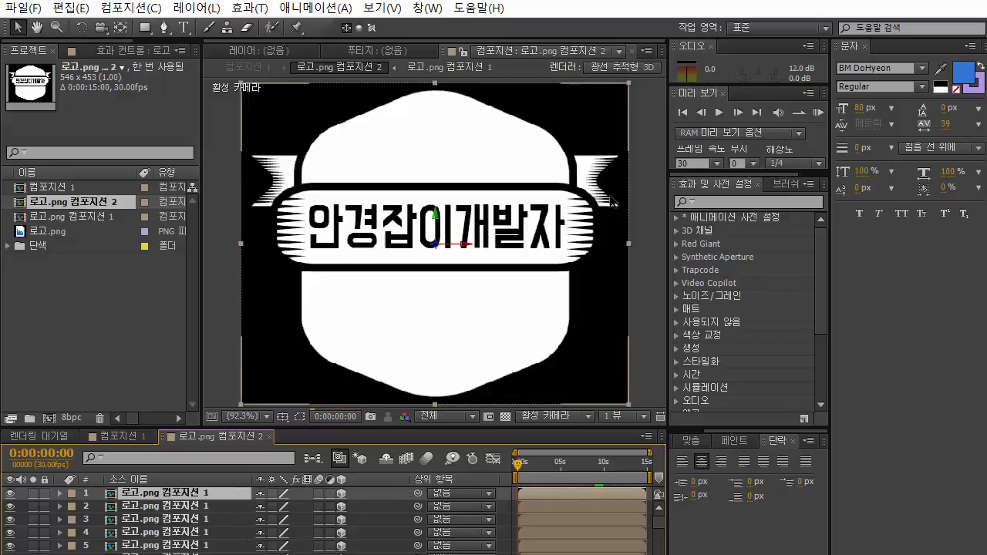
- View the layer stack from 사용자 정의 보기 1 with no layer selected
{"action": "left_click", "coordinate": [616, 416]}
{"action": "left_click", "coordinate": [566, 415]}
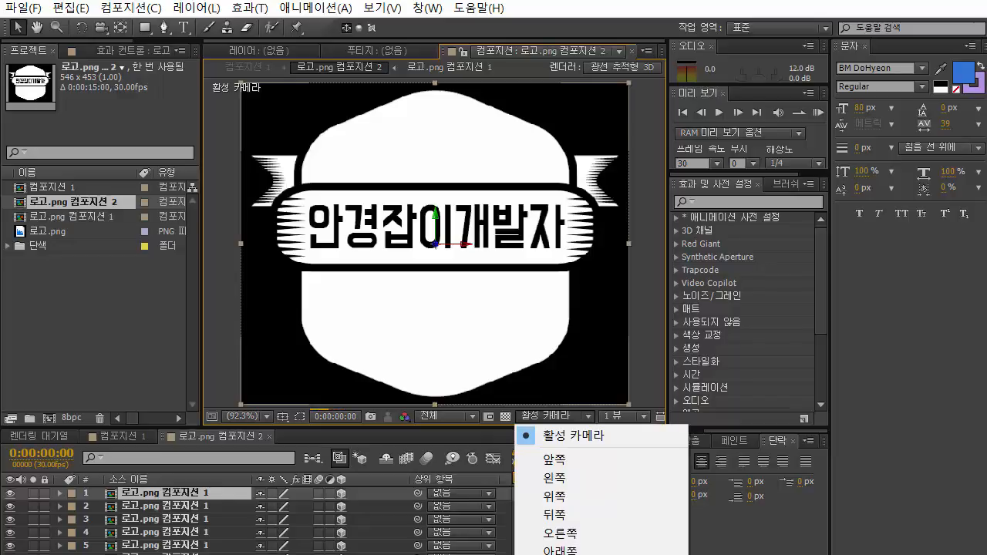
{"action": "left_click", "coordinate": [609, 554]}
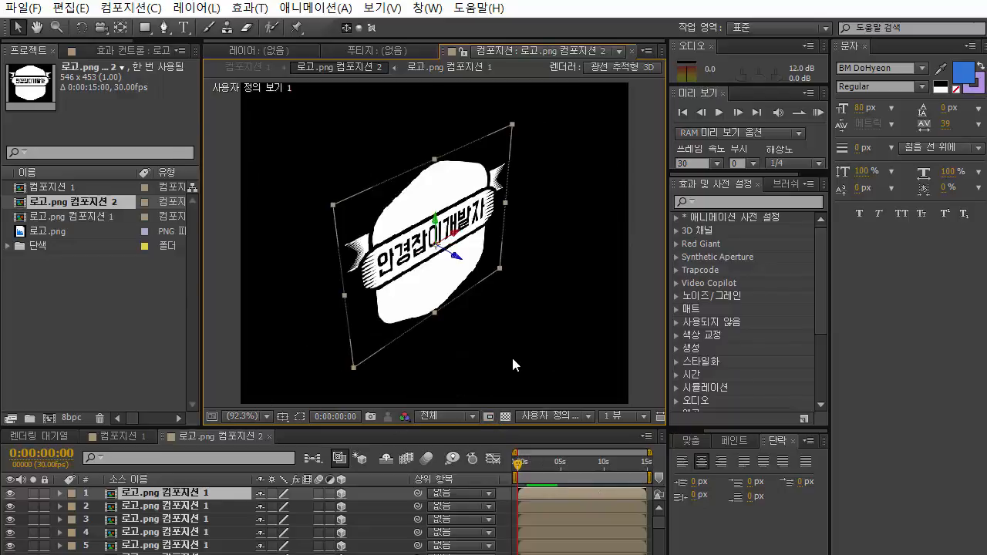
{"action": "left_click", "coordinate": [512, 356]}
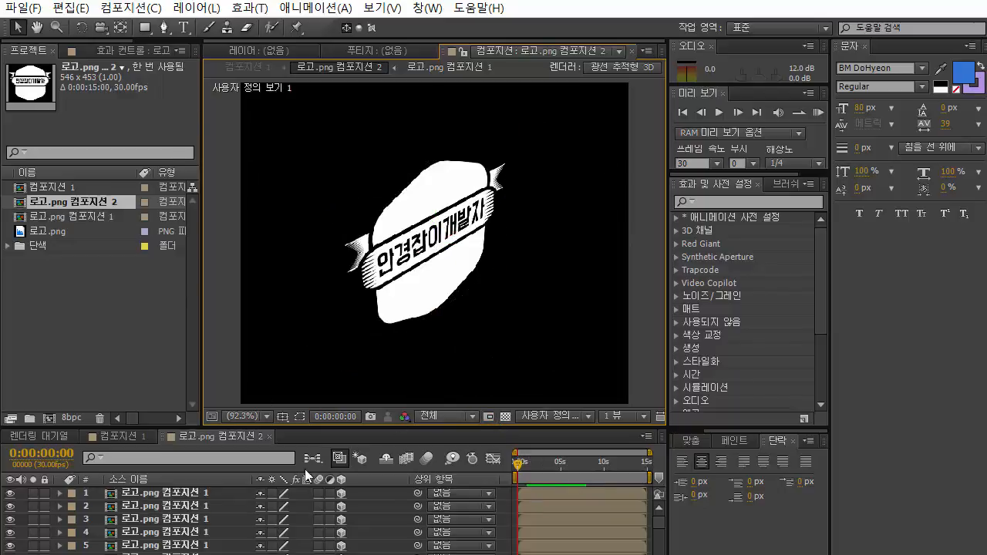
- Set the background colour of 로고.png 컴포지션 2 to white (FFFFFF) in its composition settings
{"action": "left_click", "coordinate": [91, 202]}
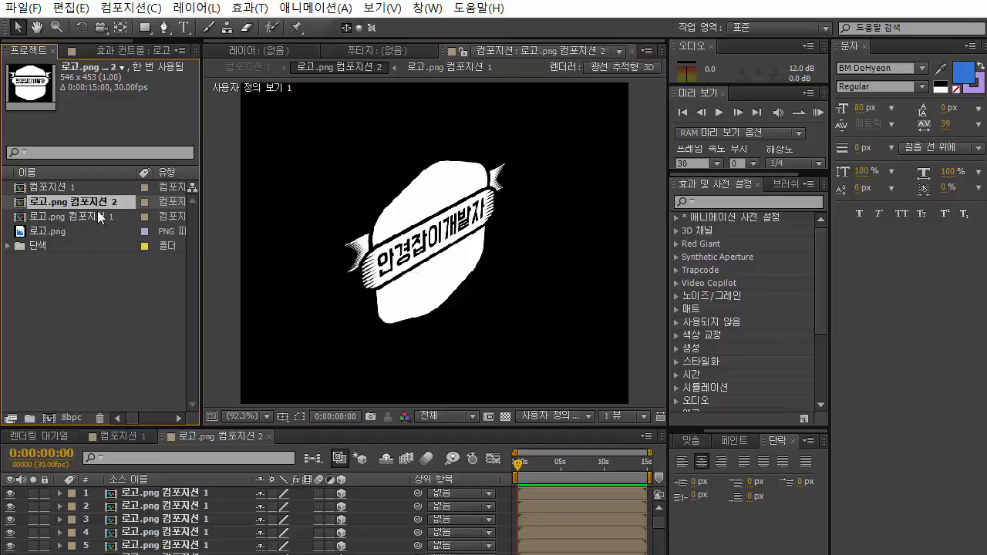
{"action": "right_click", "coordinate": [95, 203]}
{"action": "left_click", "coordinate": [127, 215]}
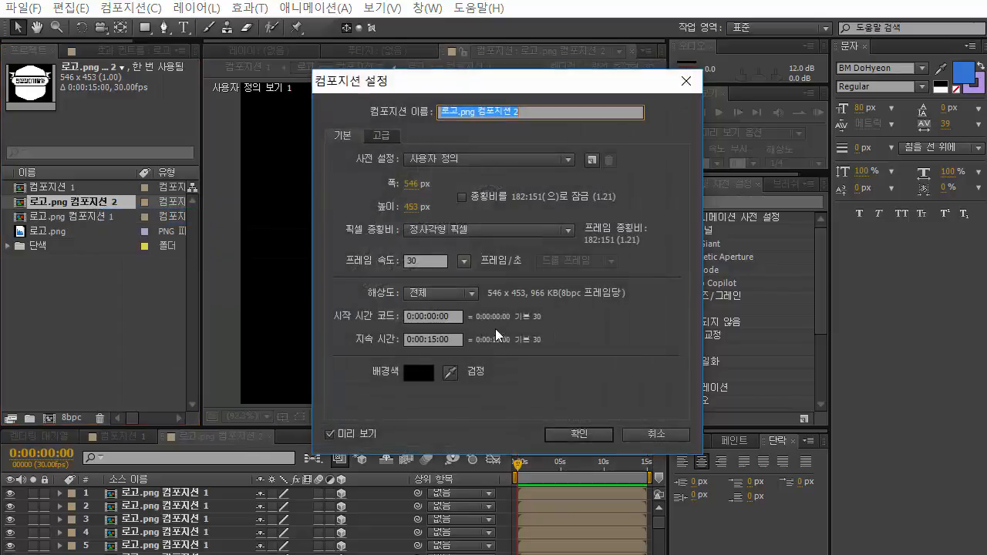
{"action": "left_click", "coordinate": [428, 371]}
{"action": "left_click_drag", "start_coordinate": [706, 329], "coordinate": [626, 218]}
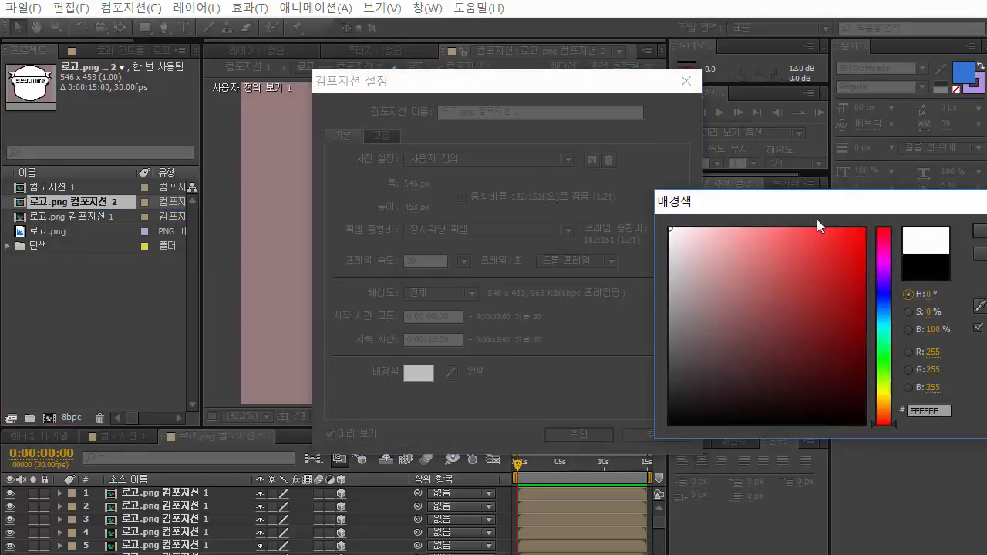
{"action": "left_click", "coordinate": [979, 232]}
{"action": "left_click", "coordinate": [571, 429]}
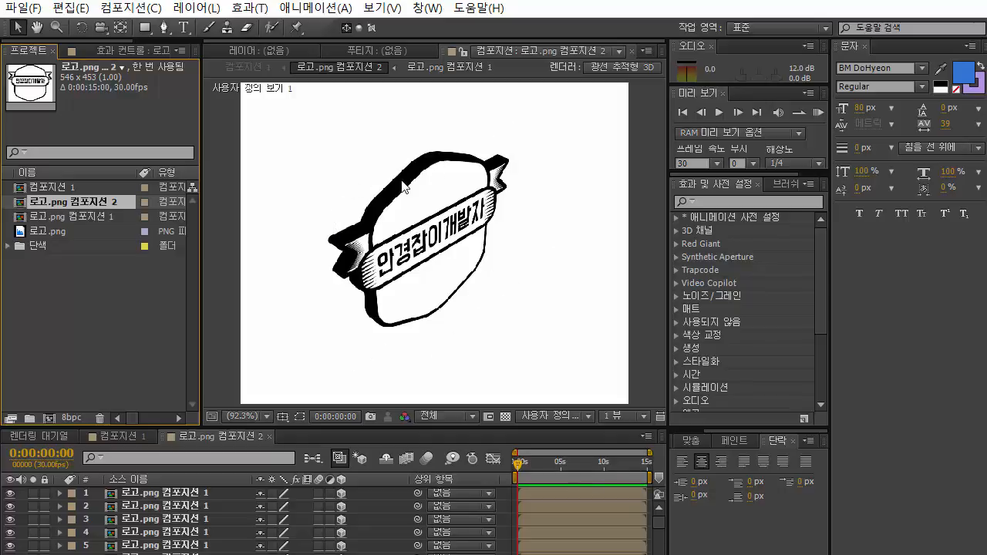
- Return the view to 활성 카메라 and open 컴포지션 1
{"action": "left_click", "coordinate": [559, 418]}
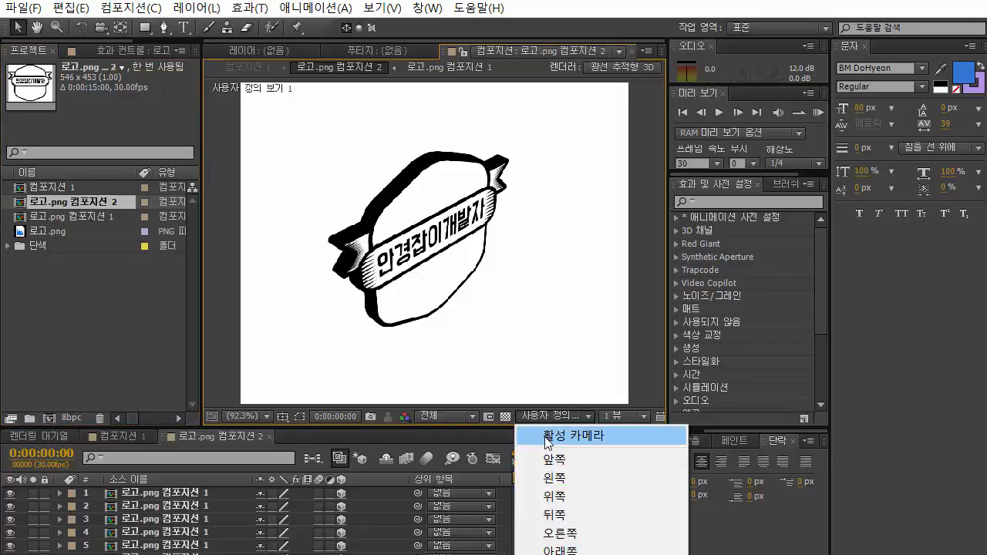
{"action": "left_click", "coordinate": [546, 436]}
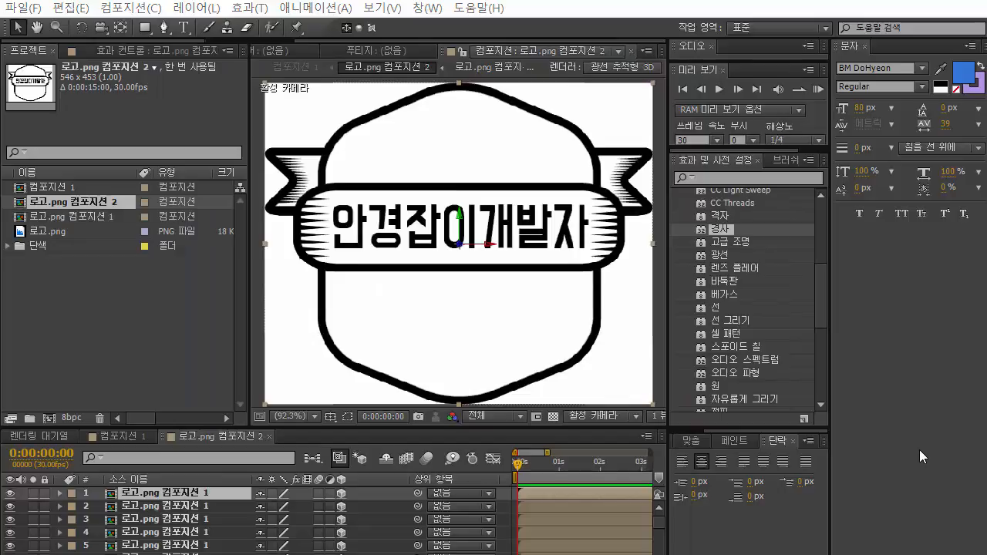
{"action": "double_click", "coordinate": [94, 185]}
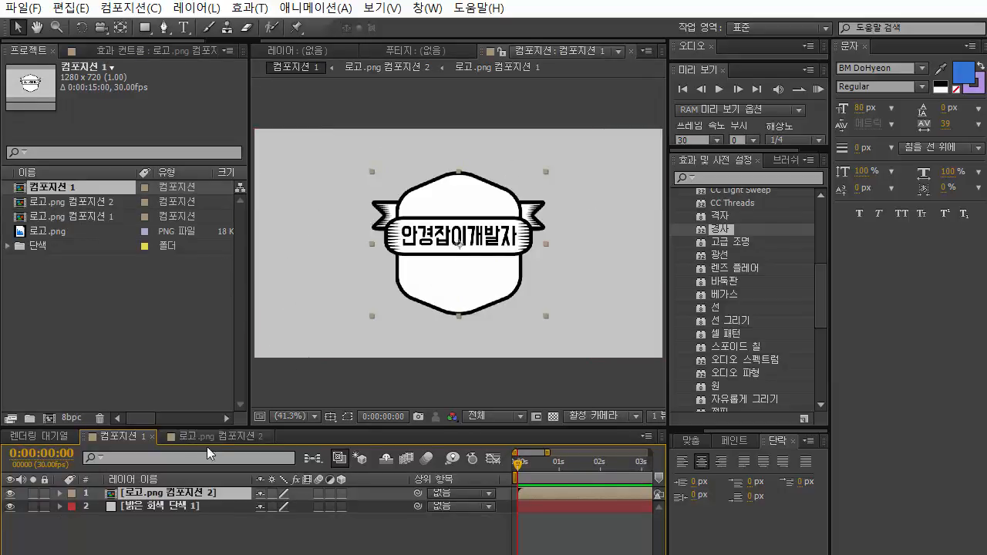
- Apply the 경사 effect to the 밝은 회색 단색 1 layer and set its shape to 방사형 경사
{"action": "left_click", "coordinate": [175, 505]}
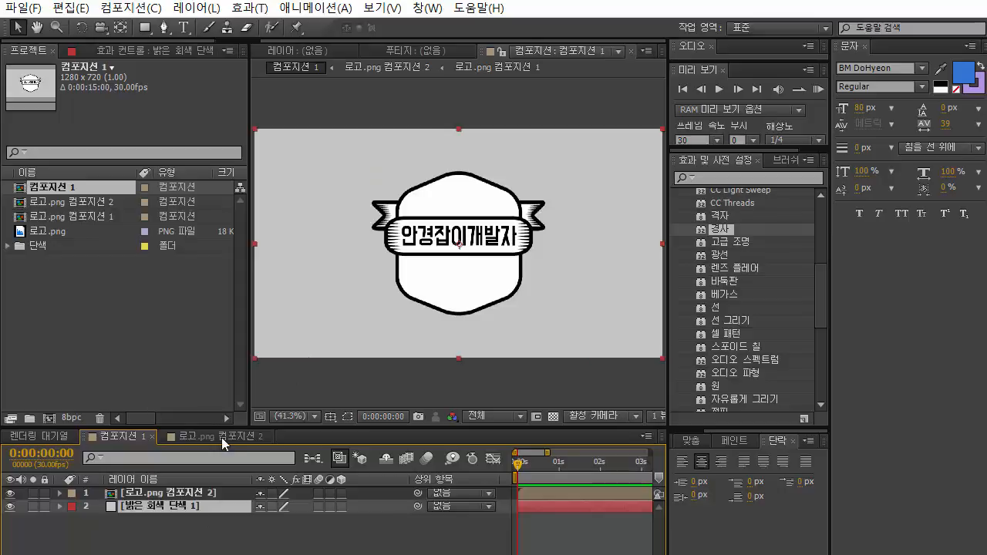
{"action": "left_click", "coordinate": [725, 228]}
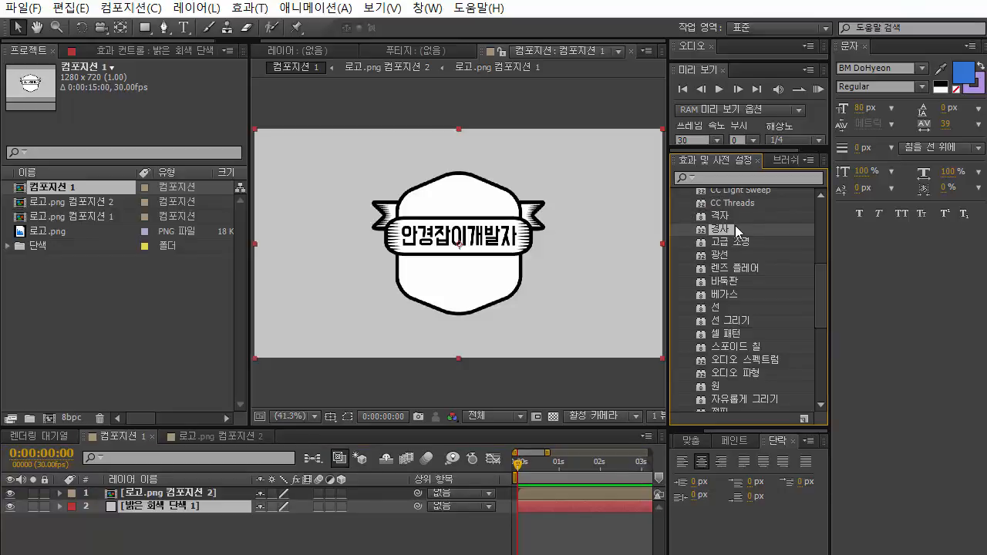
{"action": "left_click_drag", "start_coordinate": [728, 231], "coordinate": [624, 265]}
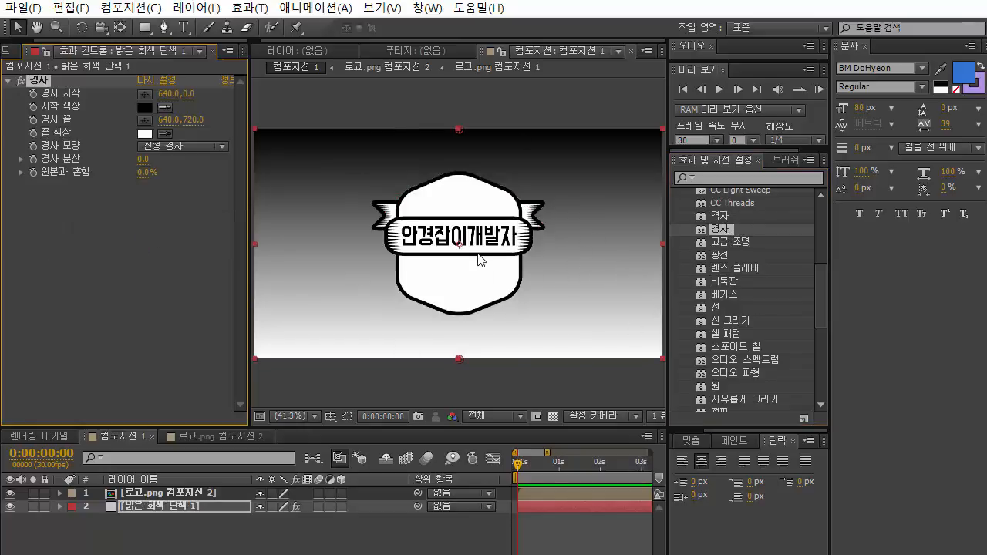
{"action": "left_click", "coordinate": [208, 148]}
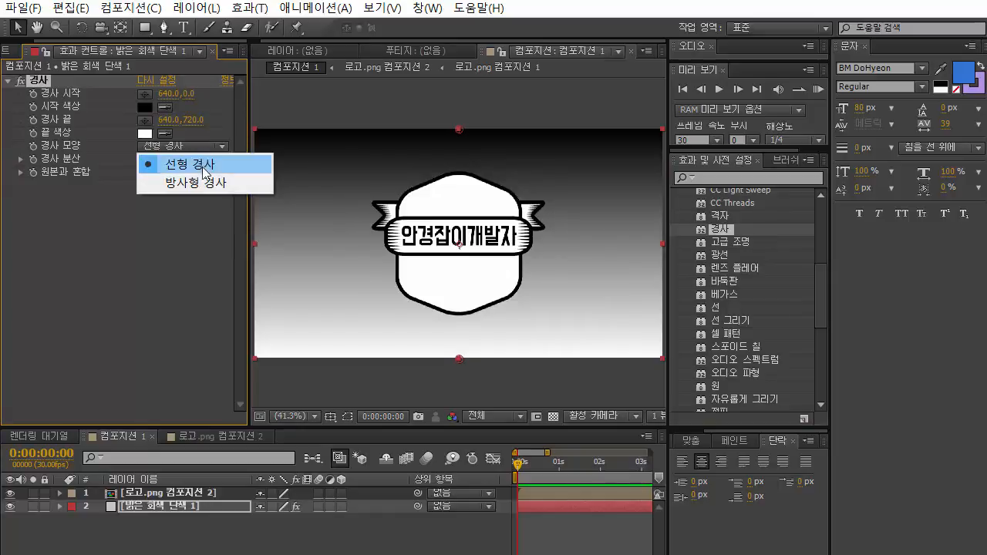
{"action": "left_click", "coordinate": [200, 182]}
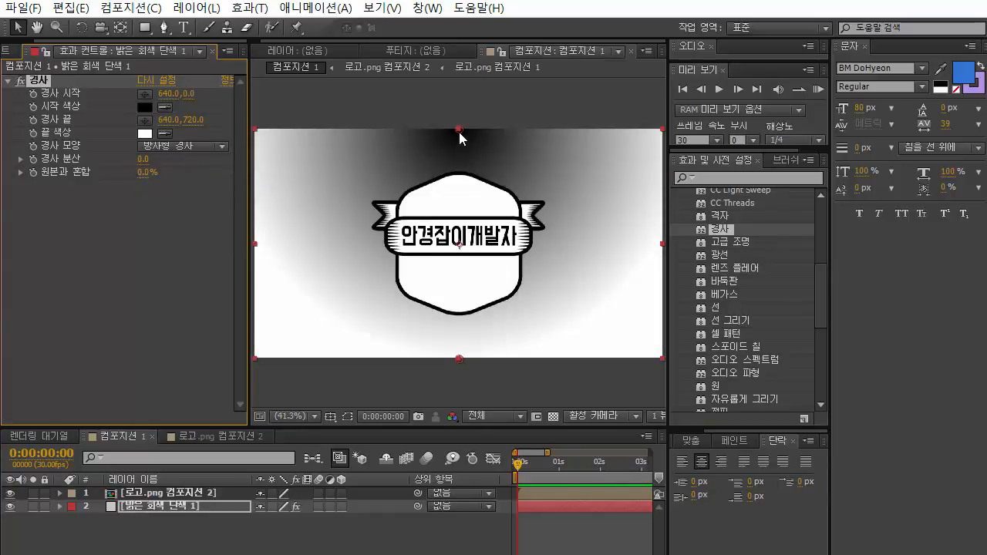
- Move the gradient's start point to the centre of the composition, at about 642.4, 362.9
{"action": "left_click_drag", "start_coordinate": [458, 131], "coordinate": [461, 248]}
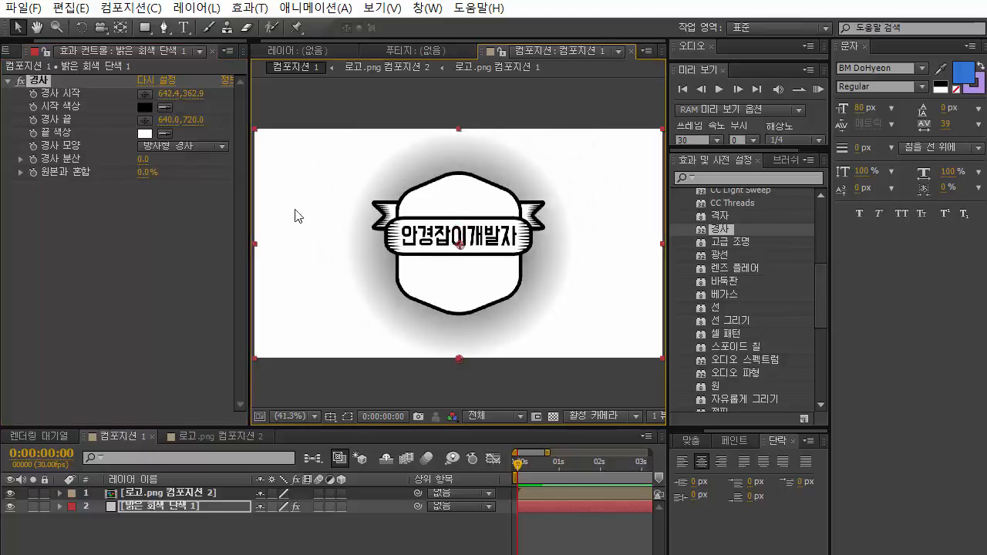
{"action": "left_click", "coordinate": [145, 95]}
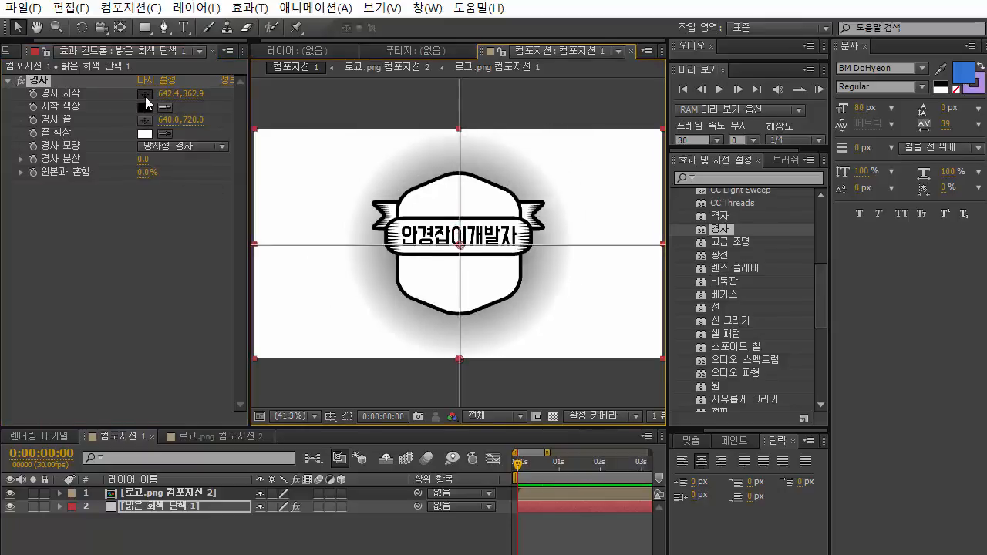
{"action": "left_click", "coordinate": [145, 96]}
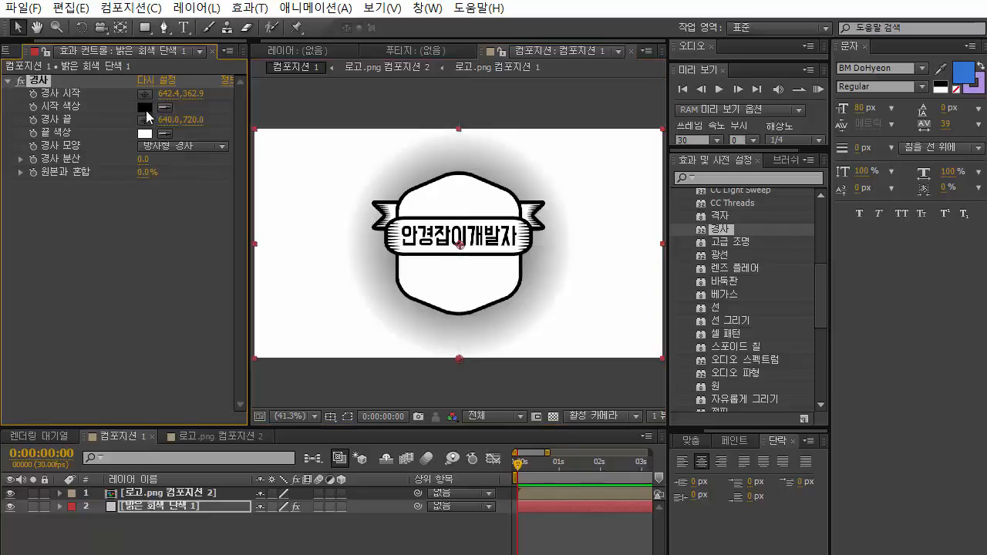
- Set the gradient's start colour to light grey EDEDED and its end colour to medium grey
{"action": "left_click", "coordinate": [145, 108]}
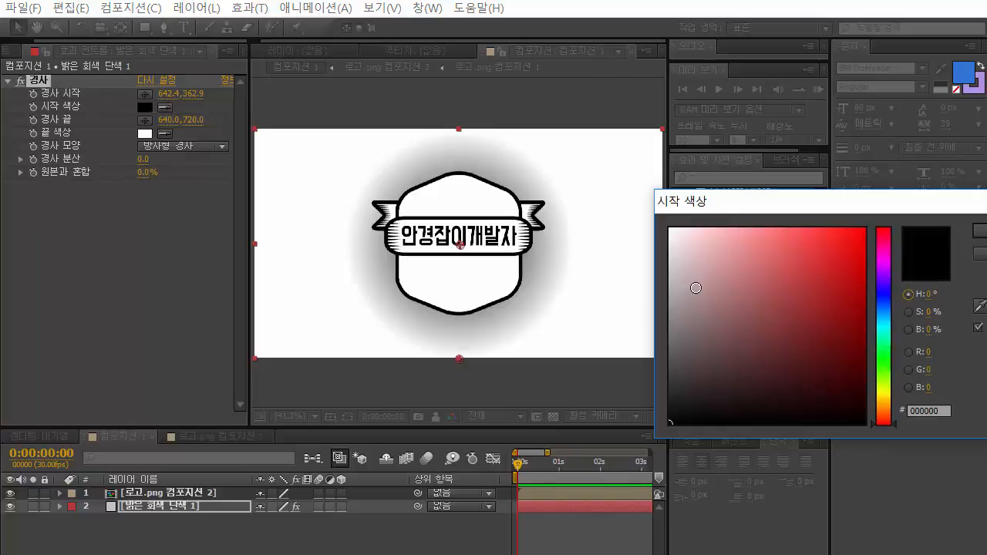
{"action": "mouse_move", "coordinate": [696, 286]}
{"action": "left_mouse_down"}
{"action": "mouse_move", "coordinate": [645, 224]}
{"action": "mouse_move", "coordinate": [638, 235]}
{"action": "left_mouse_up"}
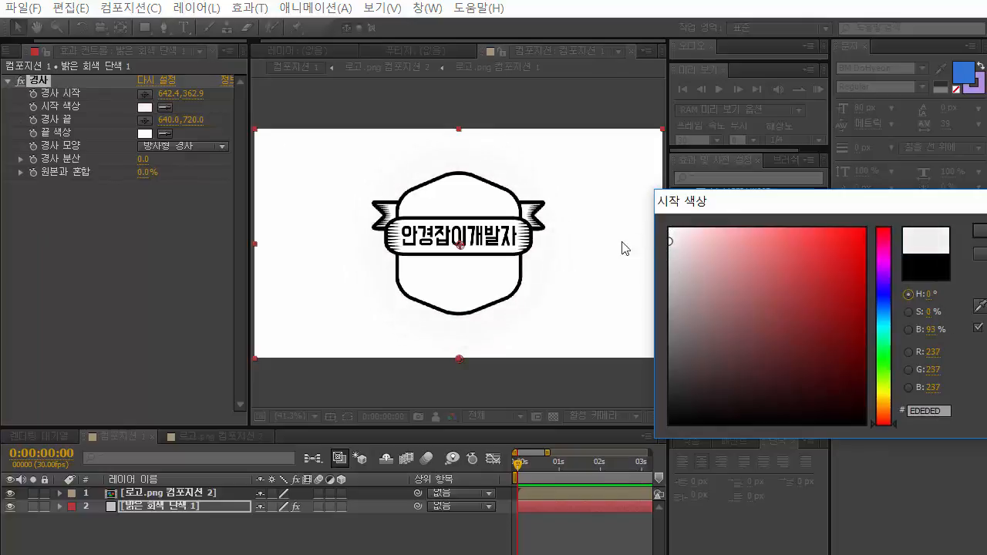
{"action": "left_click", "coordinate": [979, 231]}
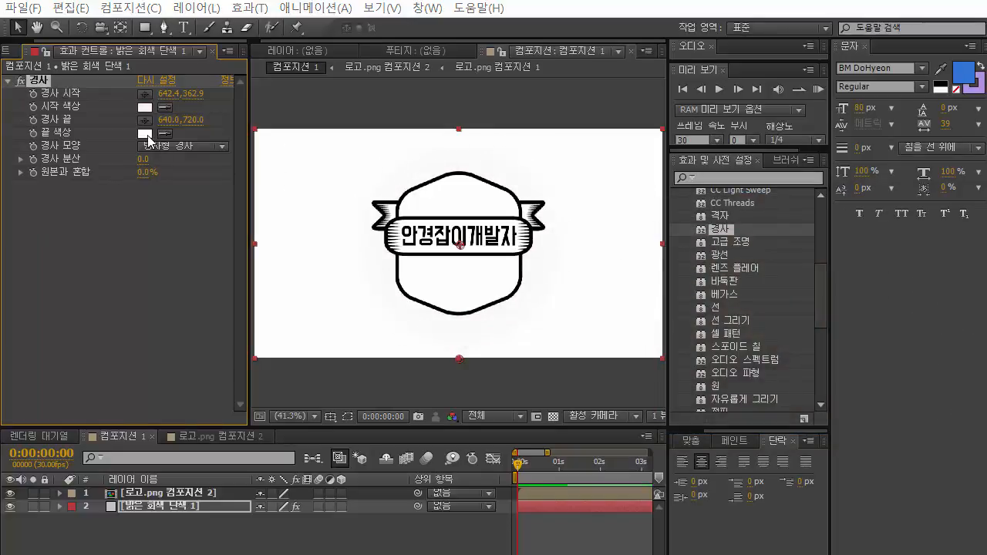
{"action": "left_click", "coordinate": [144, 133]}
{"action": "left_click_drag", "start_coordinate": [716, 293], "coordinate": [627, 308]}
{"action": "left_click", "coordinate": [979, 231]}
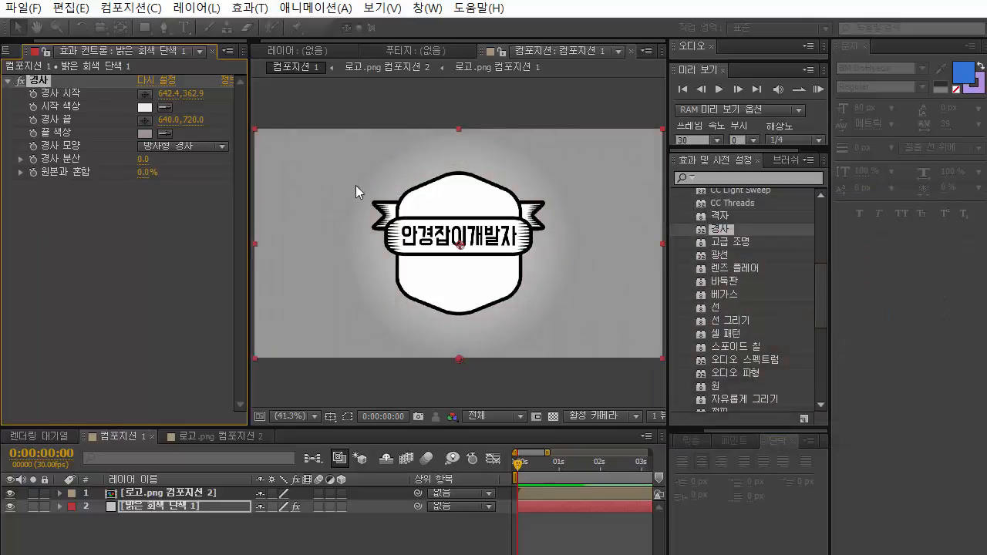
- Set the gradient end point's X to 960 and its blend with the original to 28%
{"action": "left_click", "coordinate": [165, 119]}
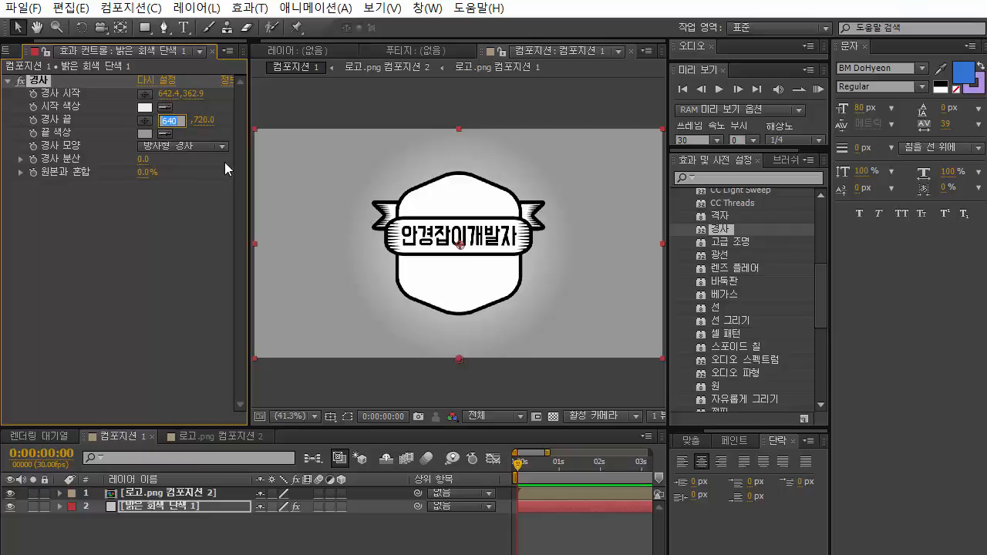
{"action": "type", "text": "960"}
{"action": "key", "text": "Return"}
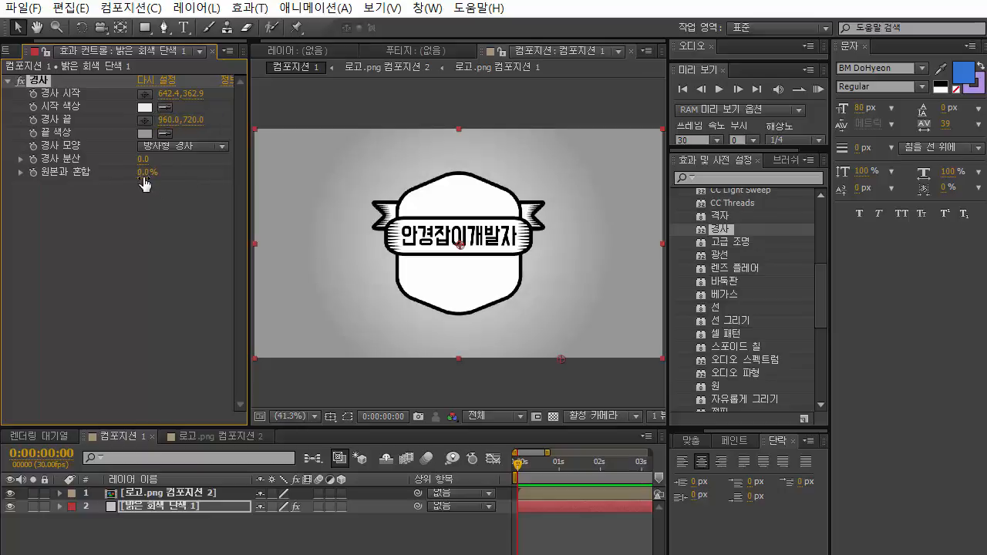
{"action": "left_click_drag", "start_coordinate": [142, 178], "coordinate": [159, 176]}
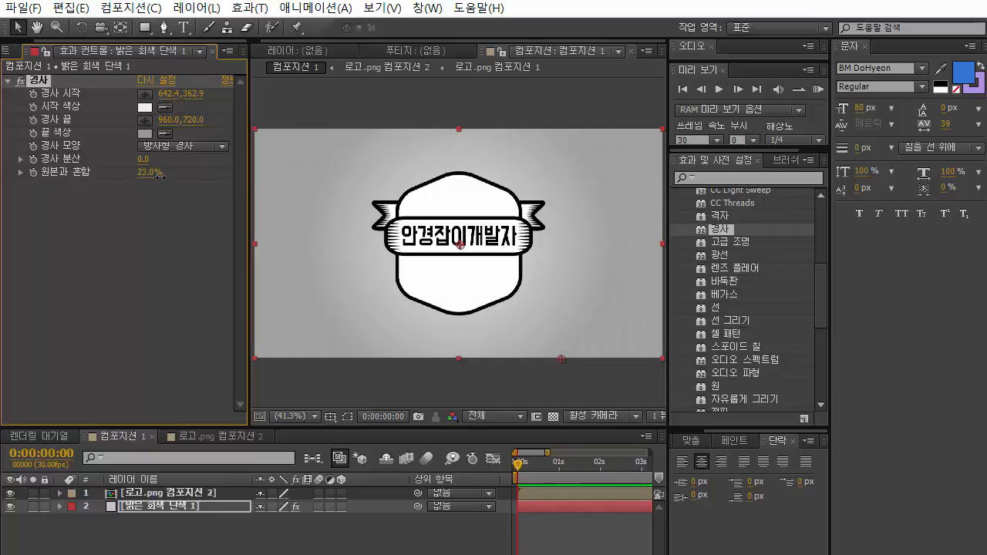
{"action": "left_click", "coordinate": [160, 262]}
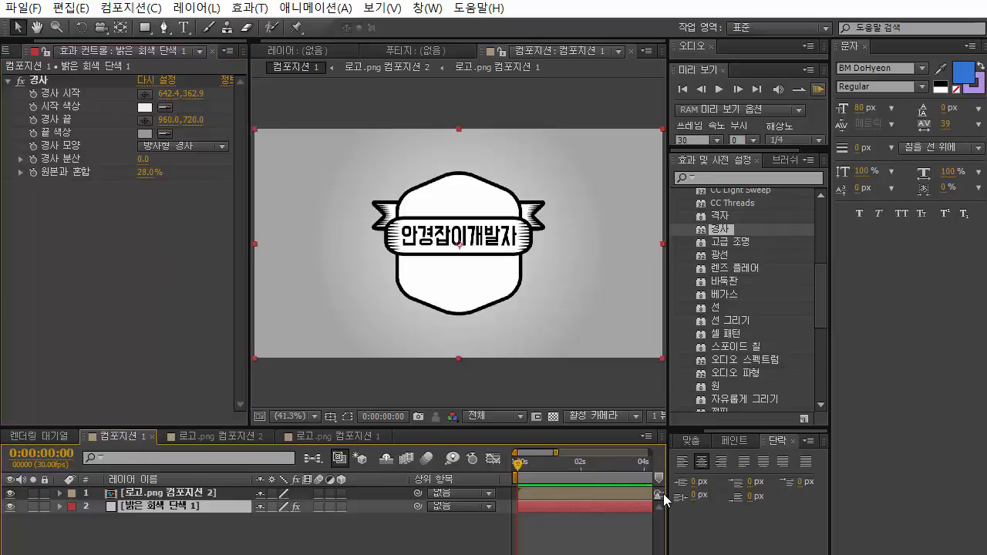
{"action": "key", "text": "KP_0"}
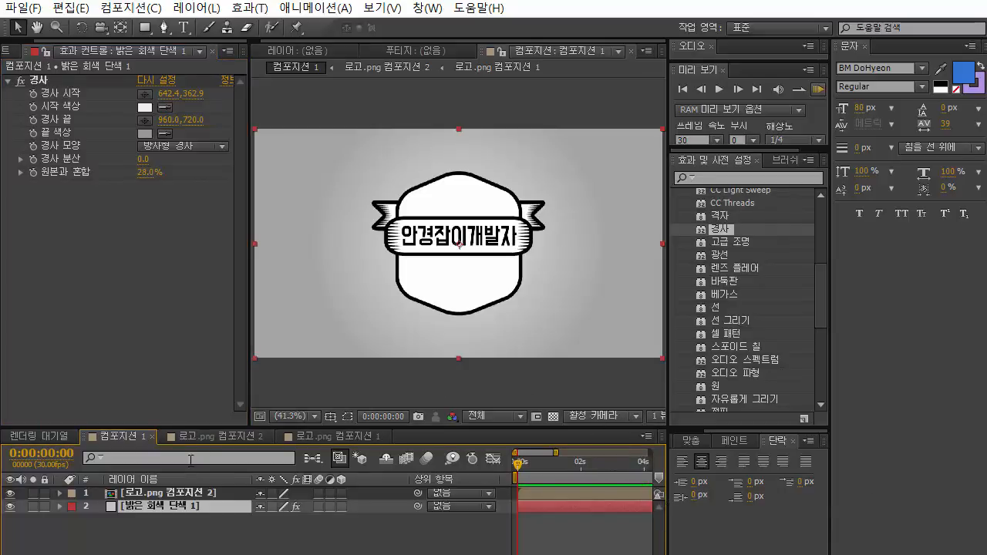
- Turn on collapse transformations and 3D for the 로고.png 컴포지션 2 layer
{"action": "left_click", "coordinate": [182, 493]}
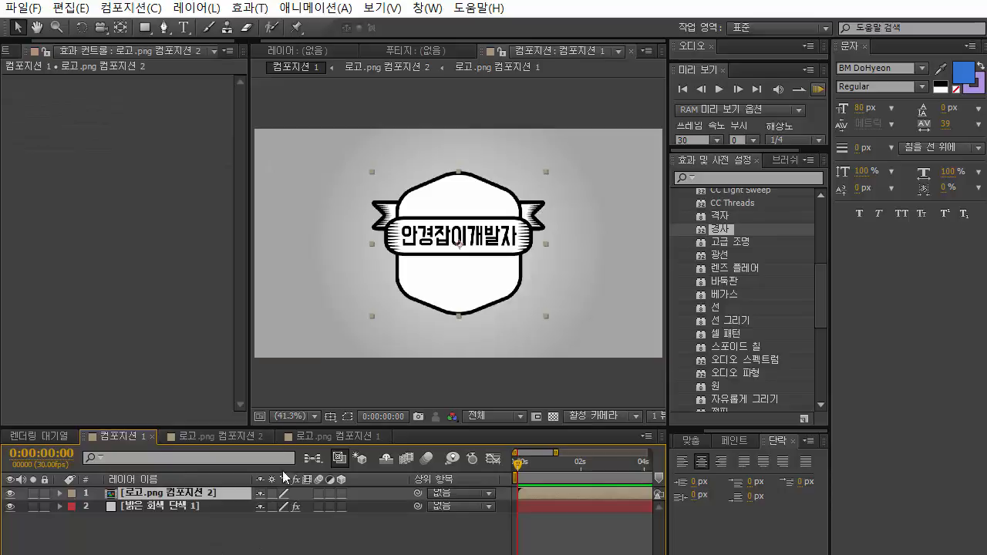
{"action": "left_click", "coordinate": [271, 494]}
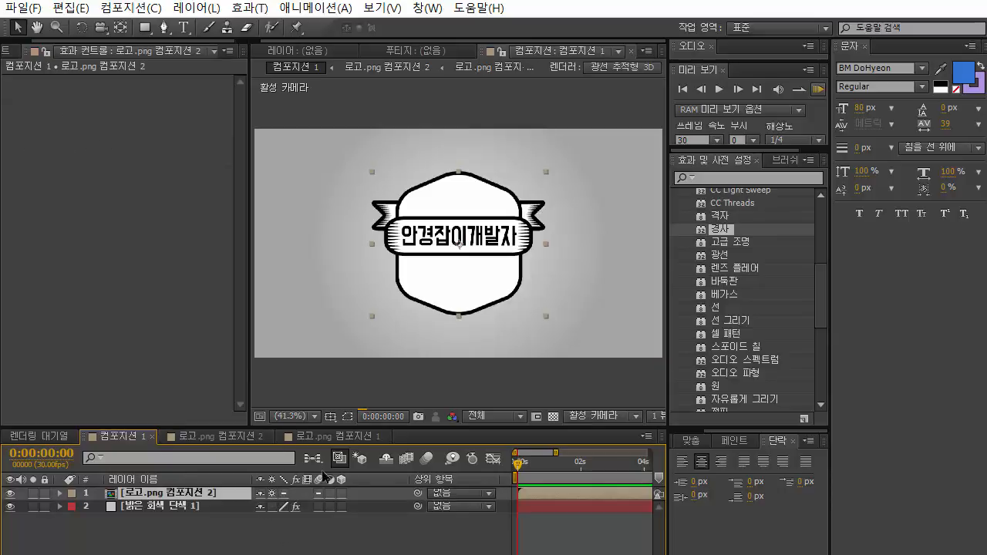
{"action": "left_click", "coordinate": [342, 494]}
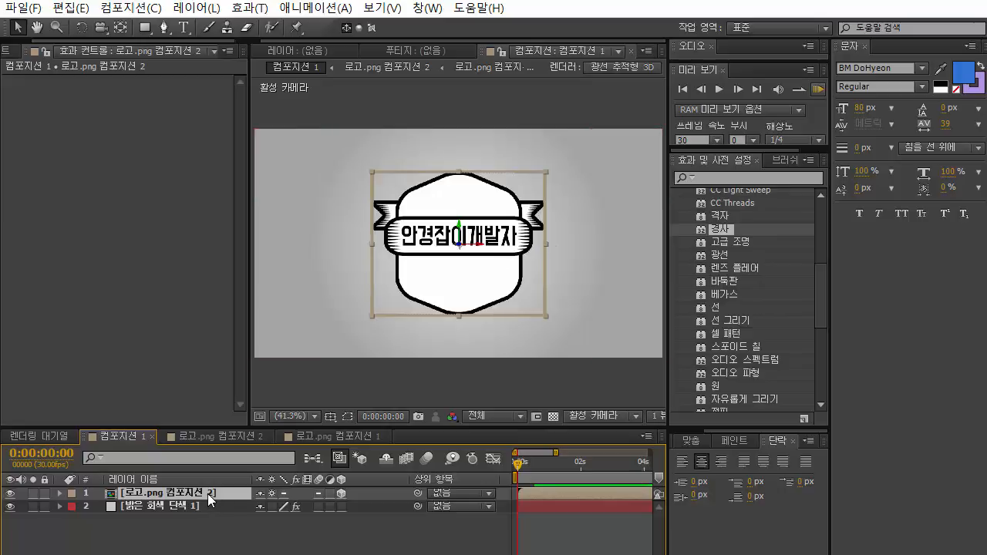
- Reveal the logo layer's rotation properties and set keyframes for X, Y and Z rotation at 0:00:00:00
{"action": "key", "text": "r"}
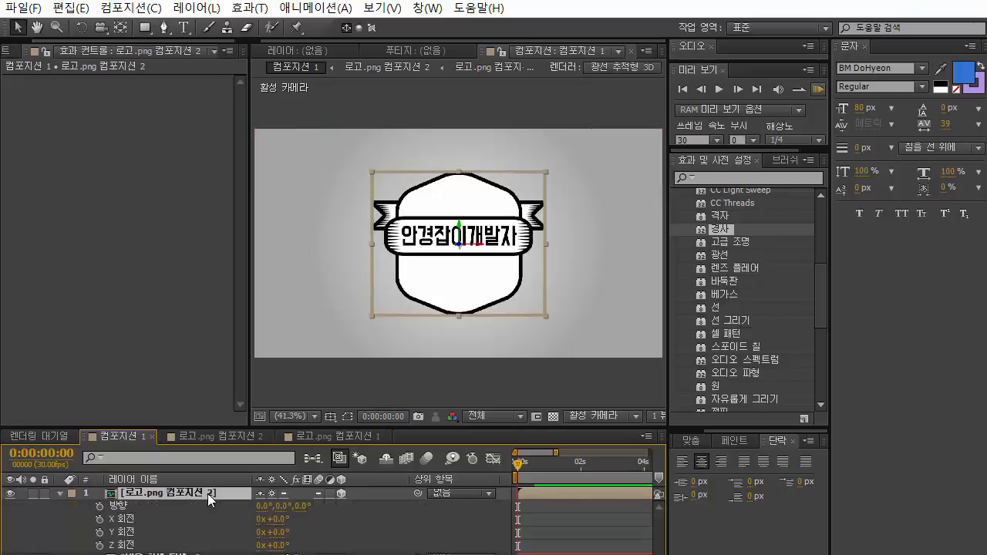
{"action": "left_click", "coordinate": [100, 518]}
{"action": "left_click", "coordinate": [99, 532]}
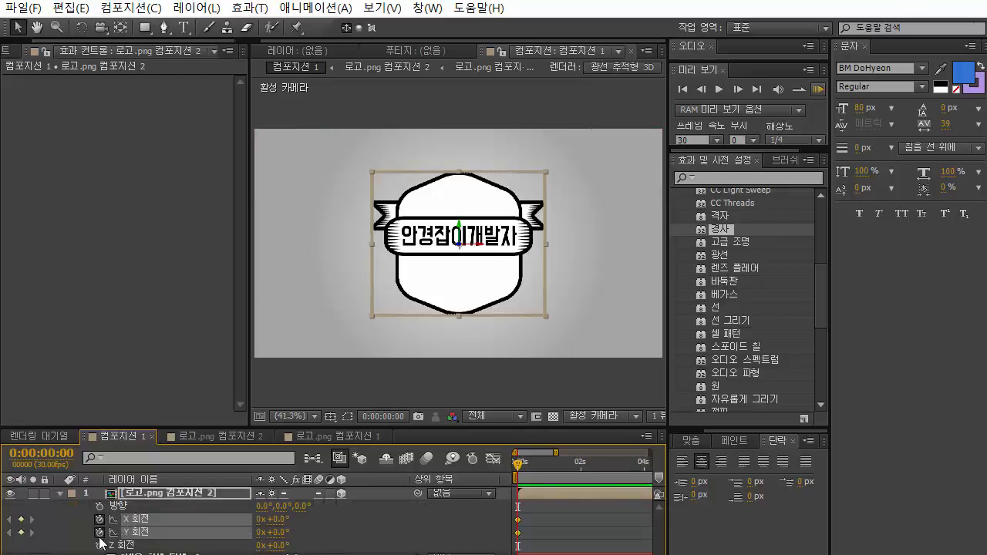
{"action": "left_click", "coordinate": [100, 545]}
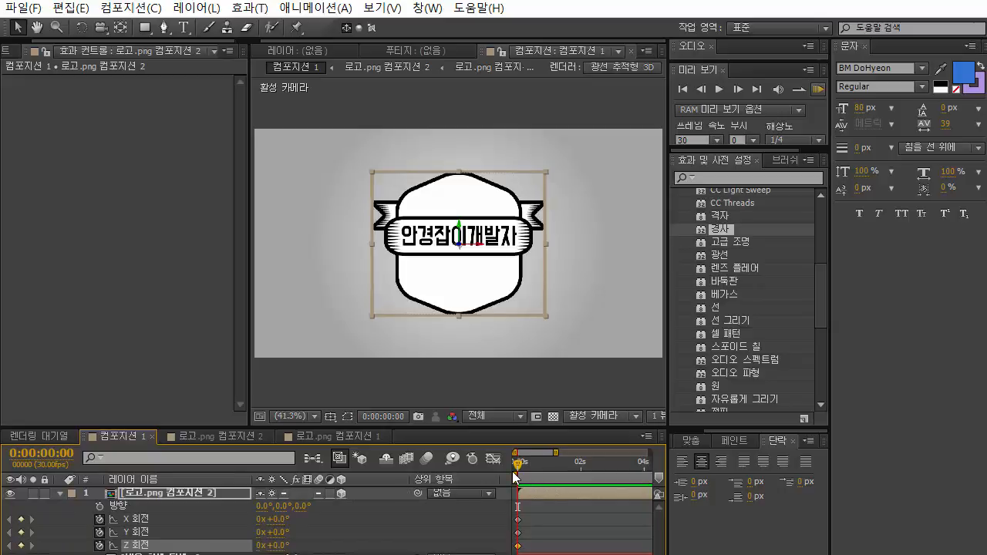
- Set the logo layer's Y rotation to 3 full revolutions at 0:00:07:29
{"action": "left_click_drag", "start_coordinate": [522, 476], "coordinate": [588, 468]}
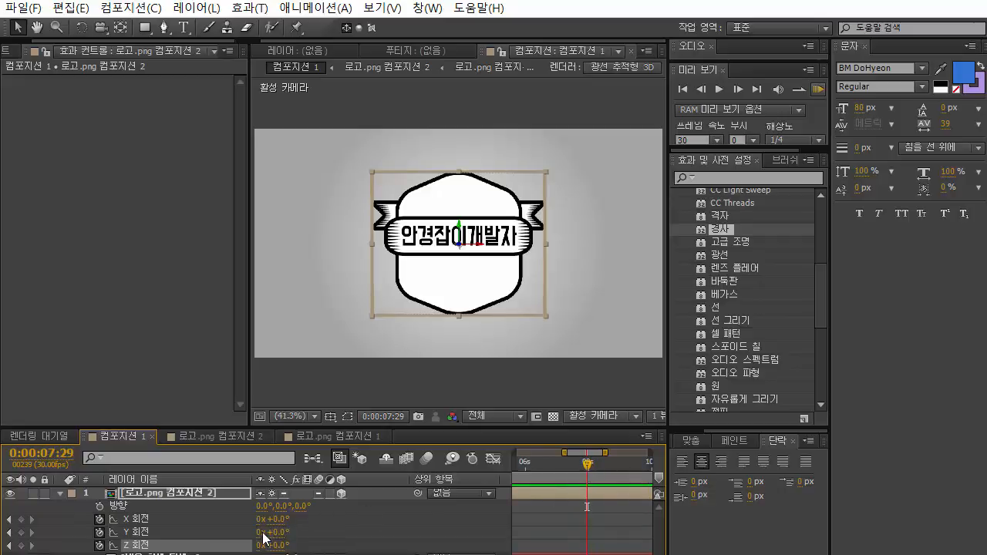
{"action": "left_click", "coordinate": [261, 531]}
{"action": "type", "text": "3"}
{"action": "key", "text": "Return"}
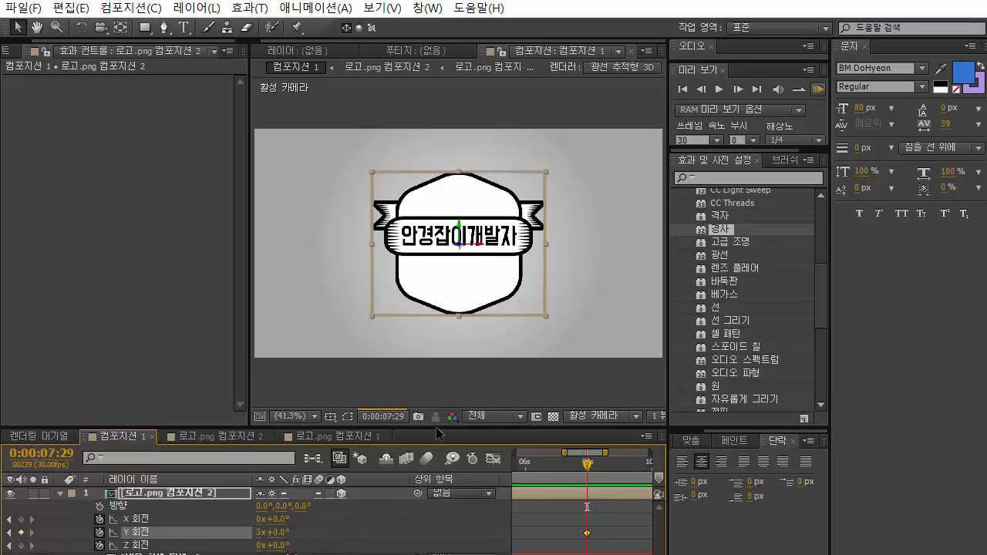
- Set the logo's X rotation to 8° and Z rotation to 12° at 0:00:07:29, and apply Easy Ease to the end rotation keyframes
{"action": "left_click", "coordinate": [282, 519]}
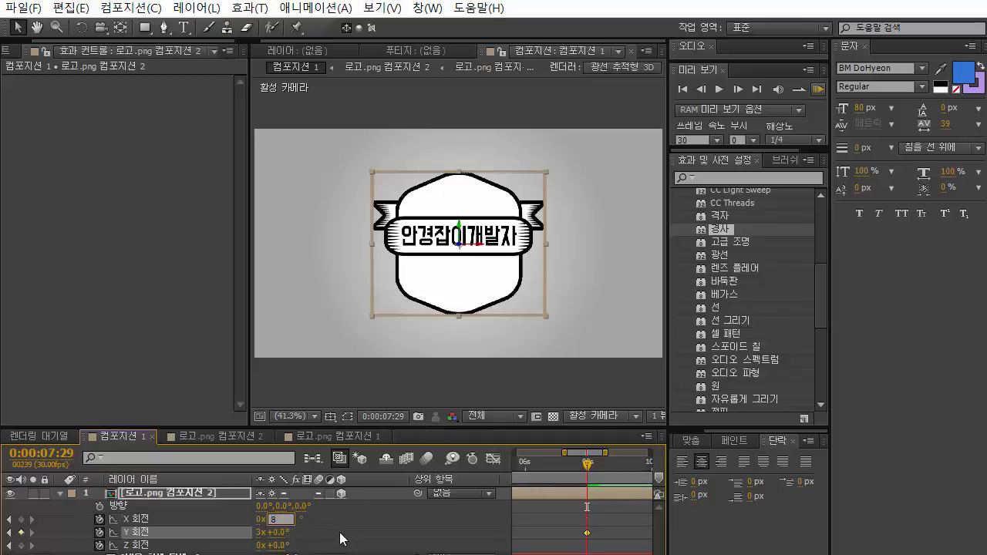
{"action": "key", "text": "Return"}
{"action": "left_click", "coordinate": [282, 545]}
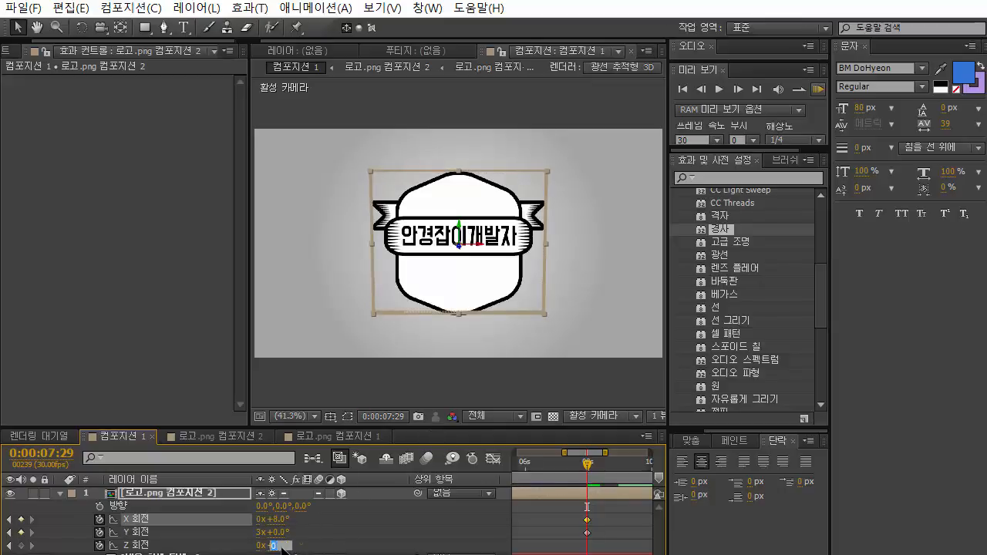
{"action": "type", "text": "12"}
{"action": "key", "text": "Return"}
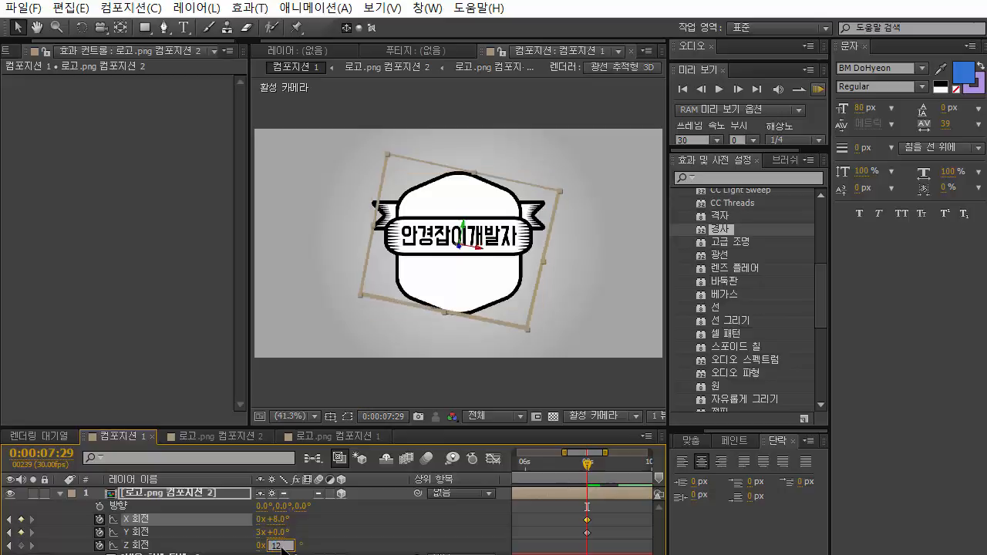
{"action": "left_click_drag", "start_coordinate": [620, 508], "coordinate": [575, 551]}
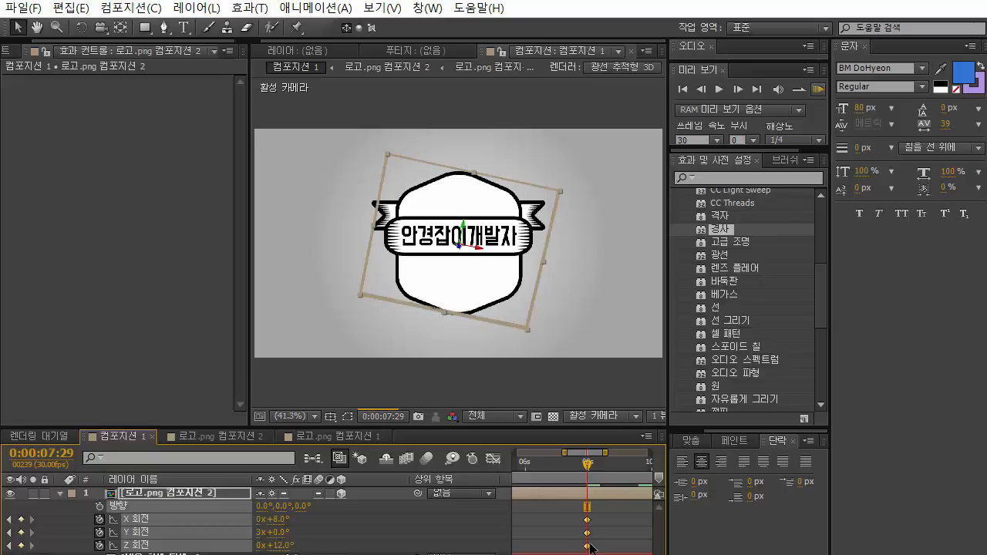
{"action": "key", "text": "ctrl+alt+h"}
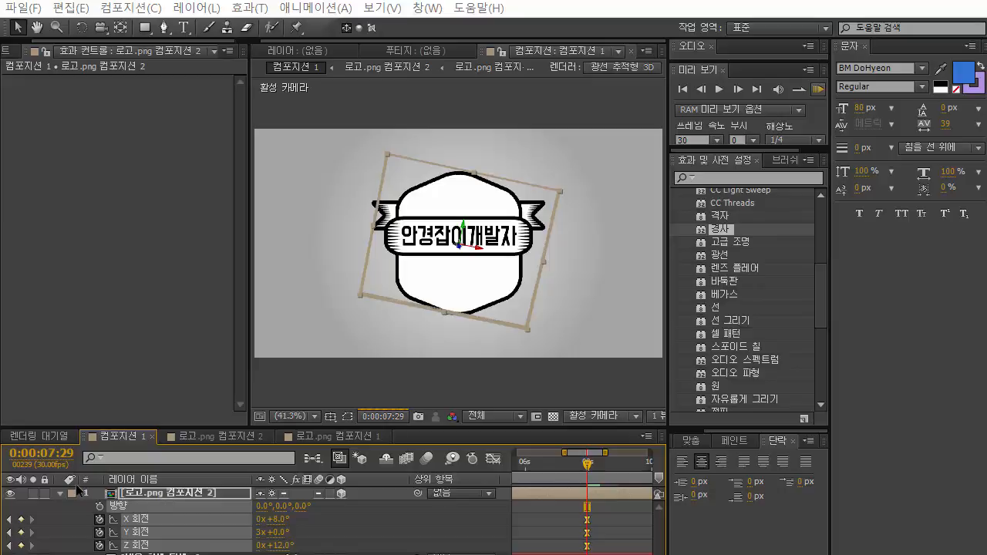
- Reveal the logo layer's position property at 0:00:00:00 and set the composition preview resolution to 1/4
{"action": "left_click", "coordinate": [534, 492]}
{"action": "key", "text": "p"}
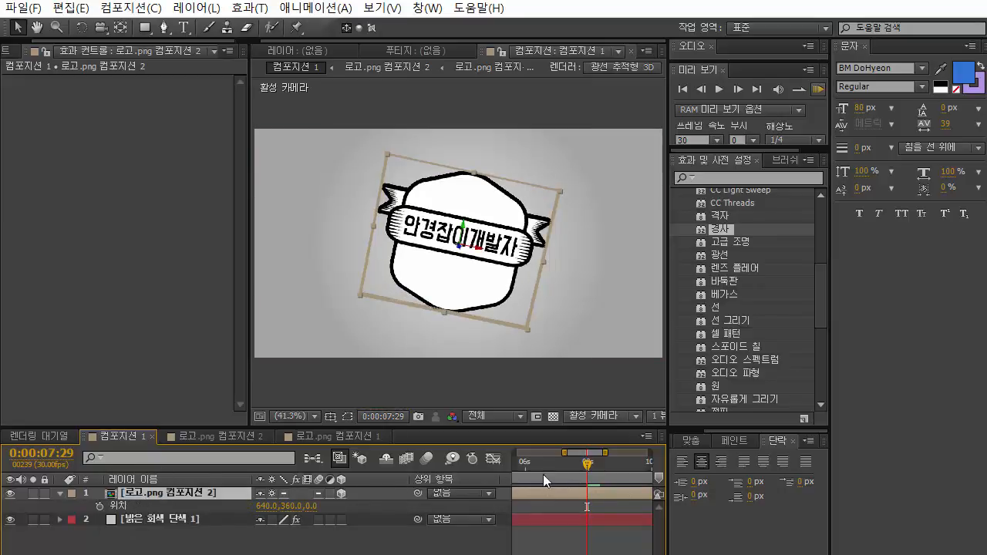
{"action": "left_click_drag", "start_coordinate": [588, 468], "coordinate": [414, 458]}
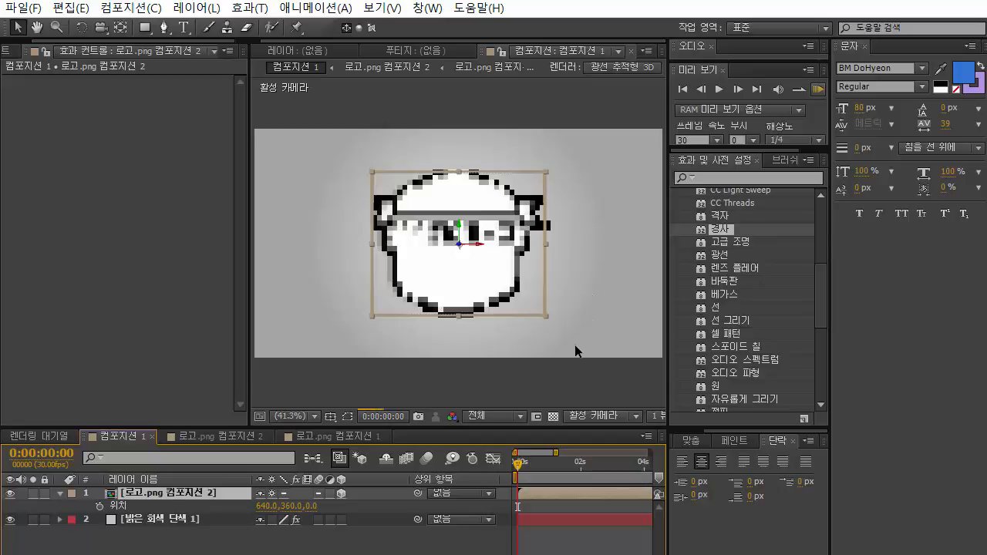
{"action": "left_click", "coordinate": [513, 413]}
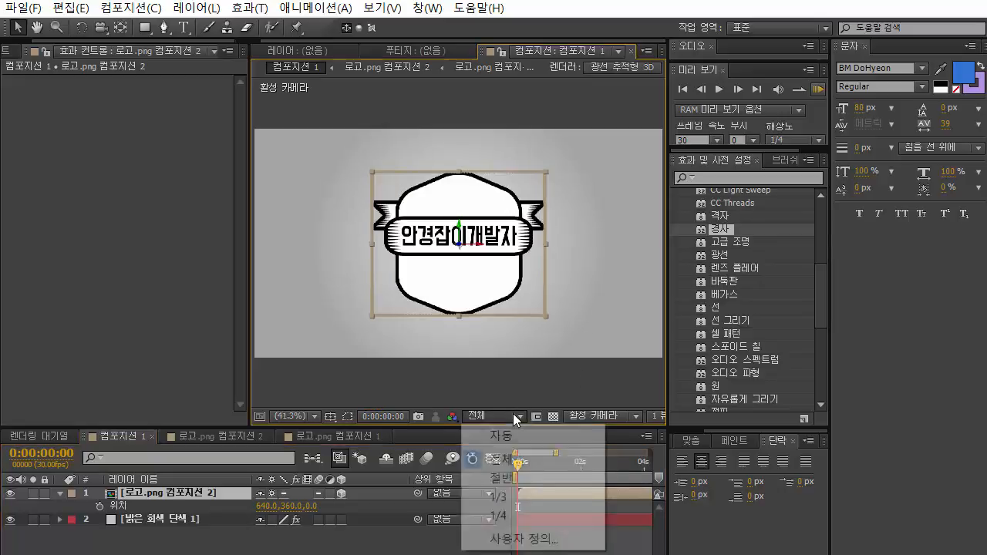
{"action": "left_click", "coordinate": [565, 455]}
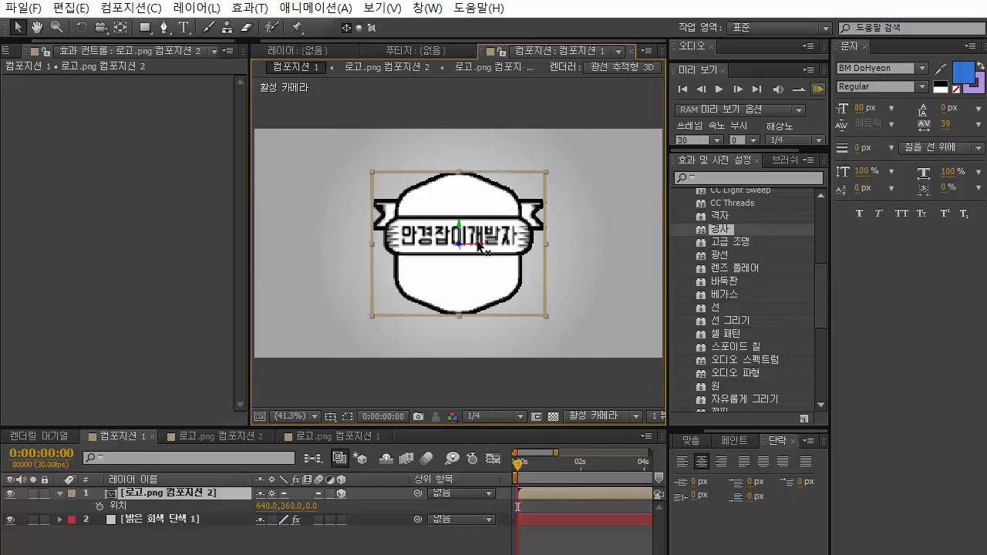
- Keyframe the logo's position from X about 32.7 at 0:00:00:00 to X 640 at 0:00:06:01, applying Easy Ease to the end keyframe
{"action": "left_click_drag", "start_coordinate": [480, 247], "coordinate": [286, 243]}
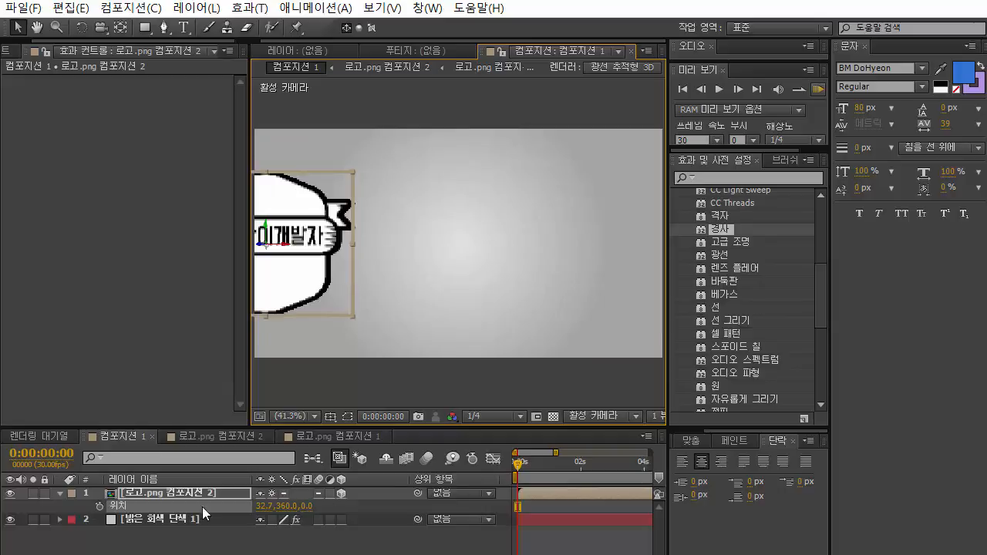
{"action": "left_click", "coordinate": [100, 508]}
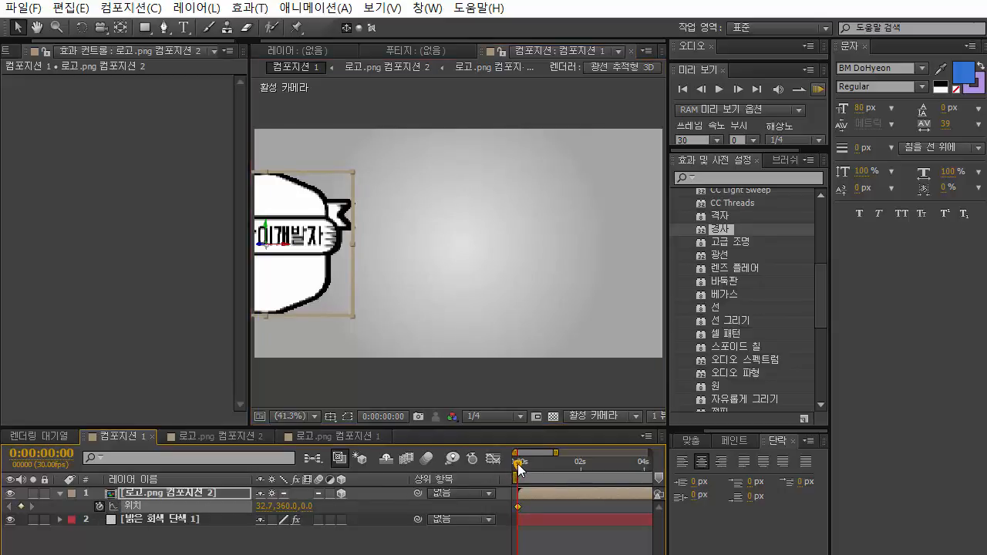
{"action": "left_click_drag", "start_coordinate": [518, 465], "coordinate": [578, 467]}
{"action": "left_click", "coordinate": [266, 508]}
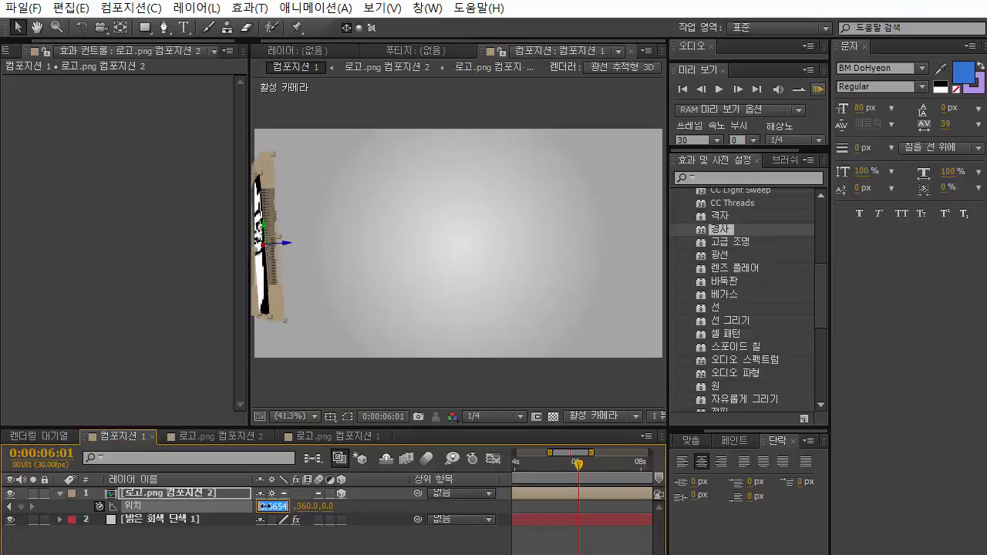
{"action": "type", "text": "640"}
{"action": "key", "text": "Return"}
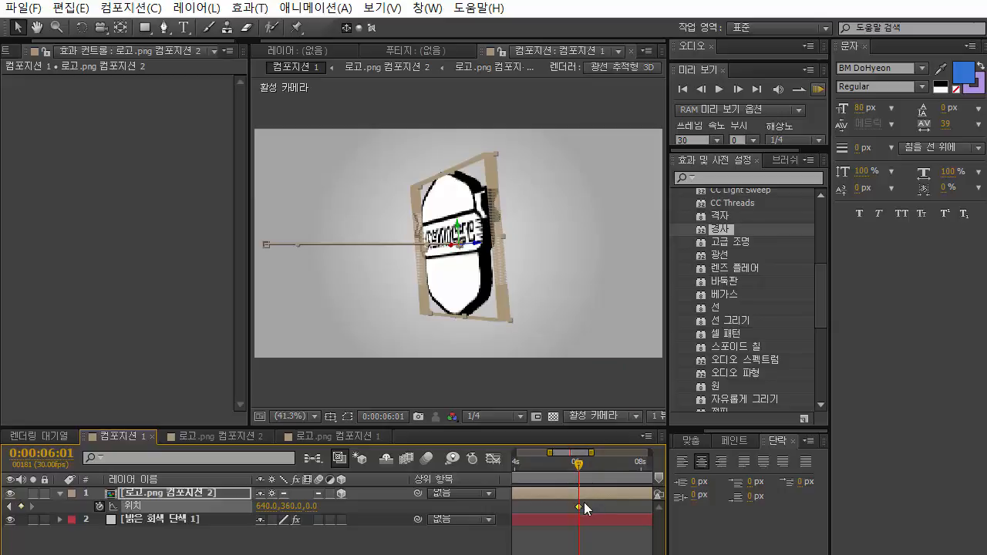
{"action": "mouse_move", "coordinate": [579, 505]}
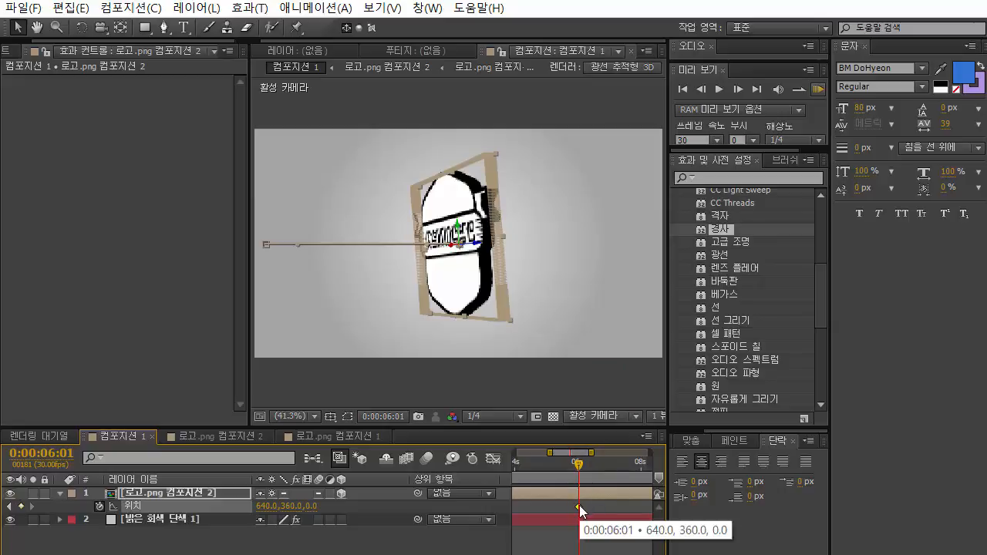
{"action": "key", "text": "F9"}
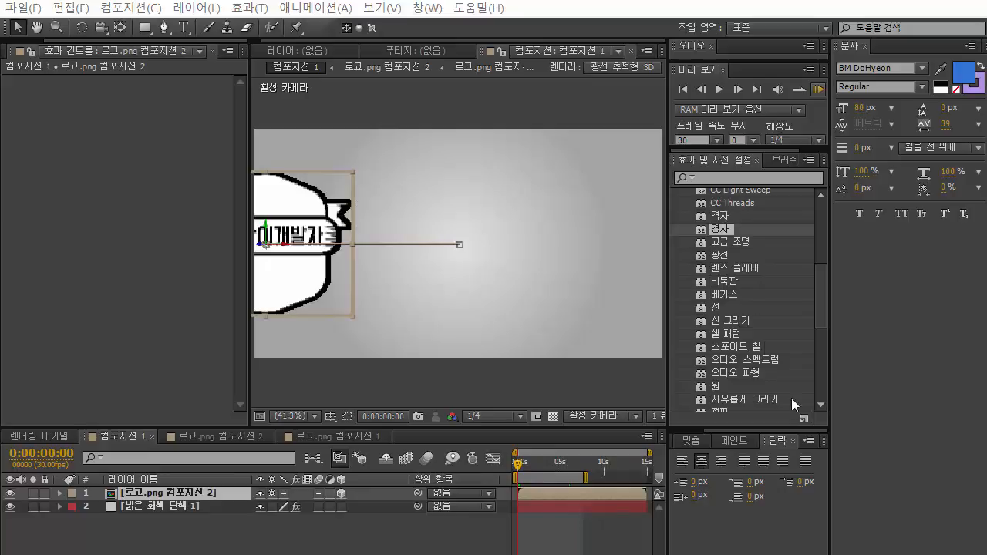
- Scale the logo layer down to 60% and scrub through the animation
{"action": "left_click", "coordinate": [202, 491]}
{"action": "key", "text": "s"}
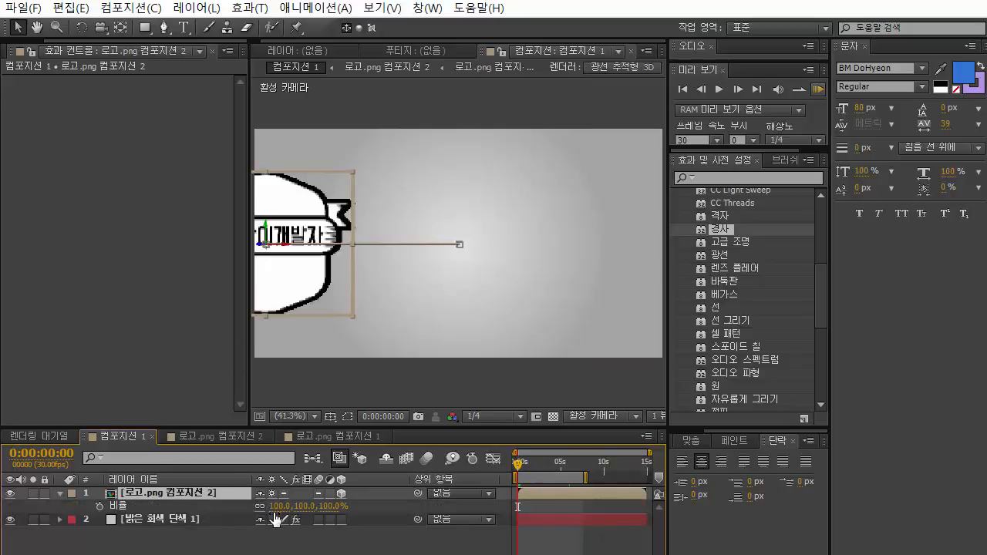
{"action": "left_click_drag", "start_coordinate": [285, 511], "coordinate": [255, 511]}
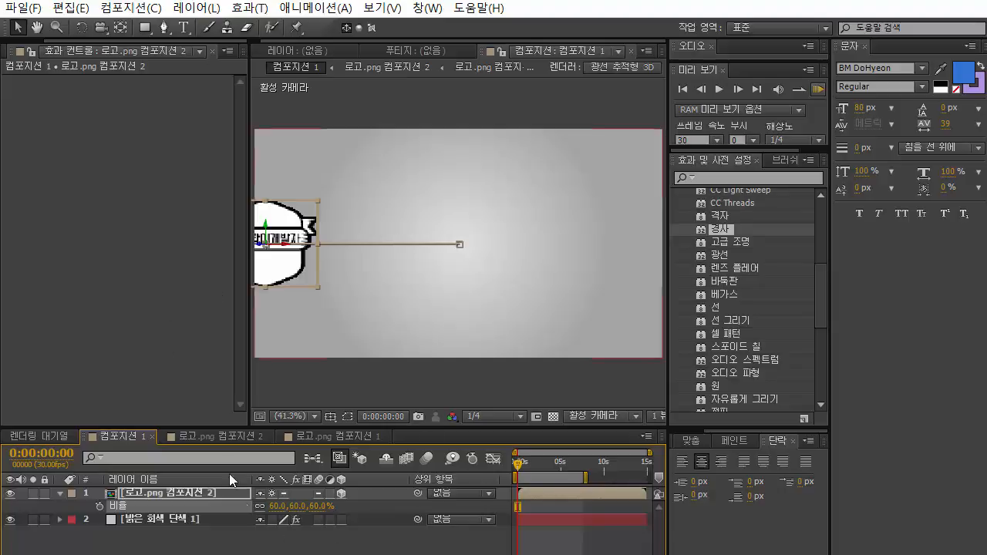
{"action": "left_click_drag", "start_coordinate": [516, 462], "coordinate": [578, 472]}
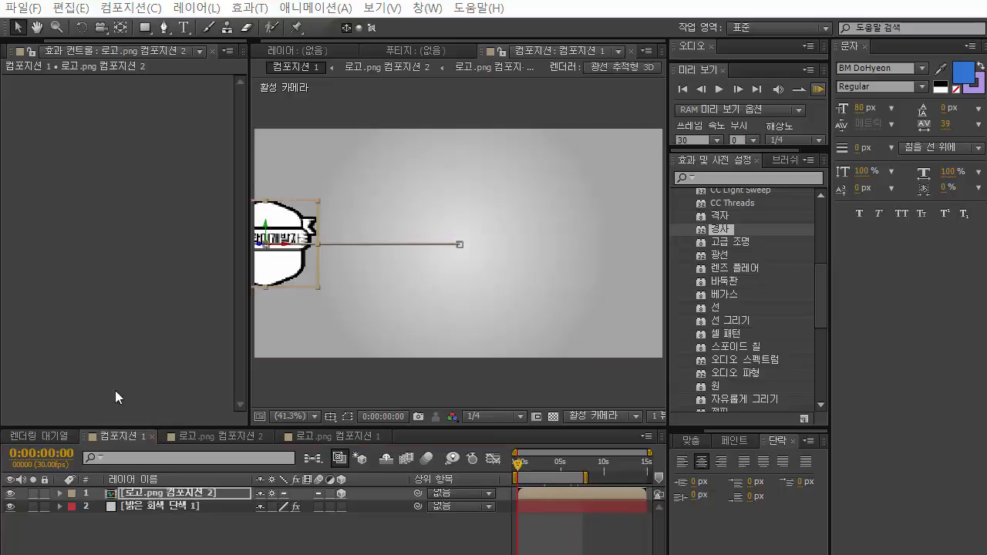
- Set the logo layer's final Z rotation keyframe to 0°
{"action": "left_click", "coordinate": [206, 491]}
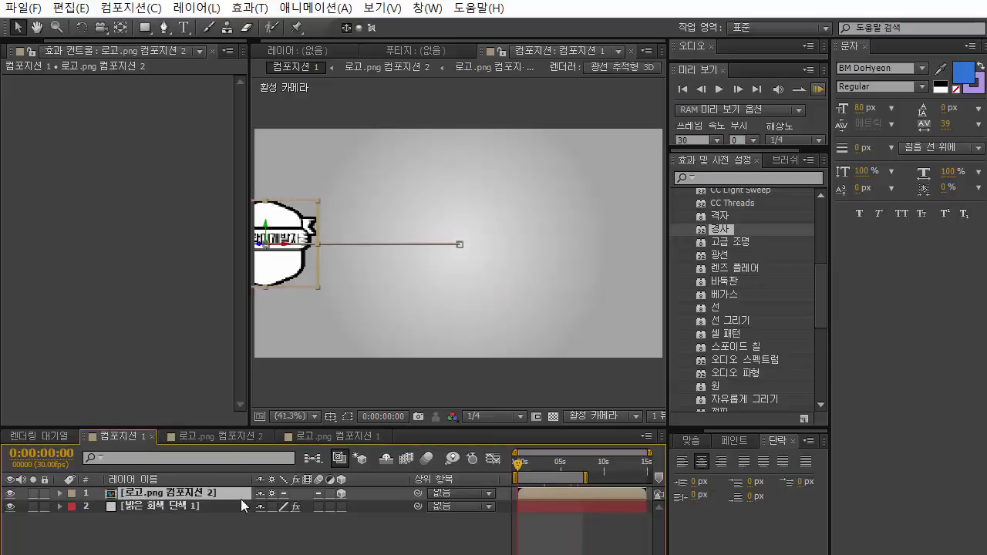
{"action": "key", "text": "r"}
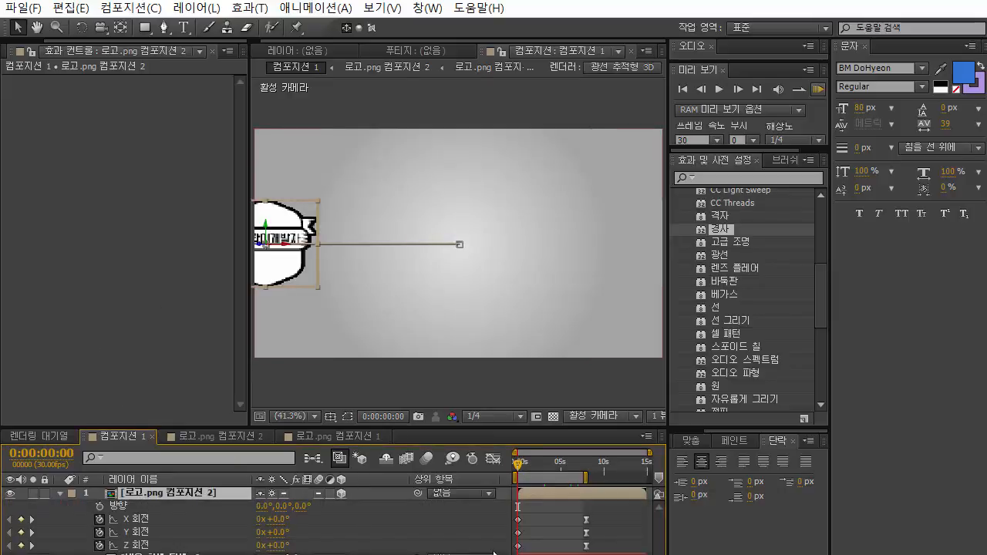
{"action": "left_click", "coordinate": [586, 464]}
{"action": "double_click", "coordinate": [586, 545]}
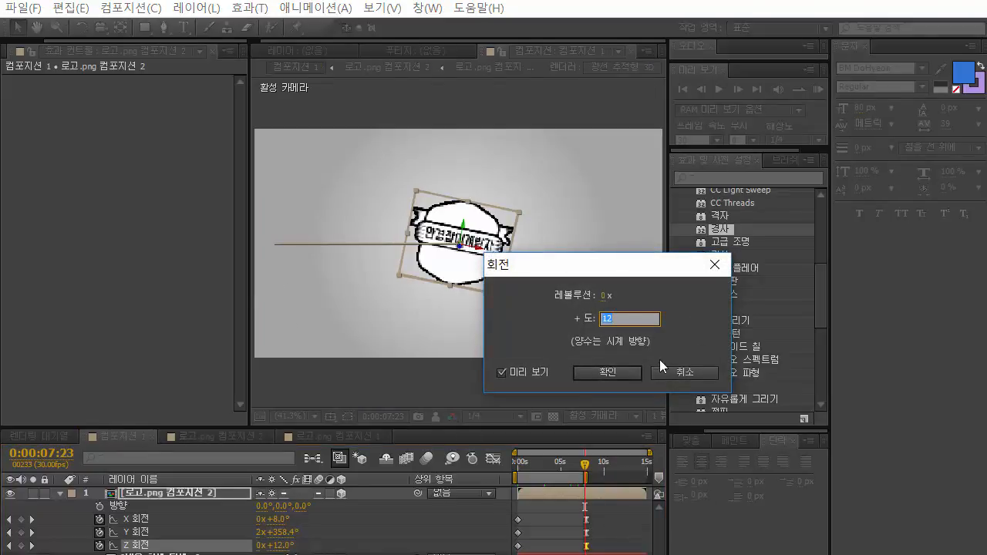
{"action": "type", "text": "0"}
{"action": "key", "text": "Return"}
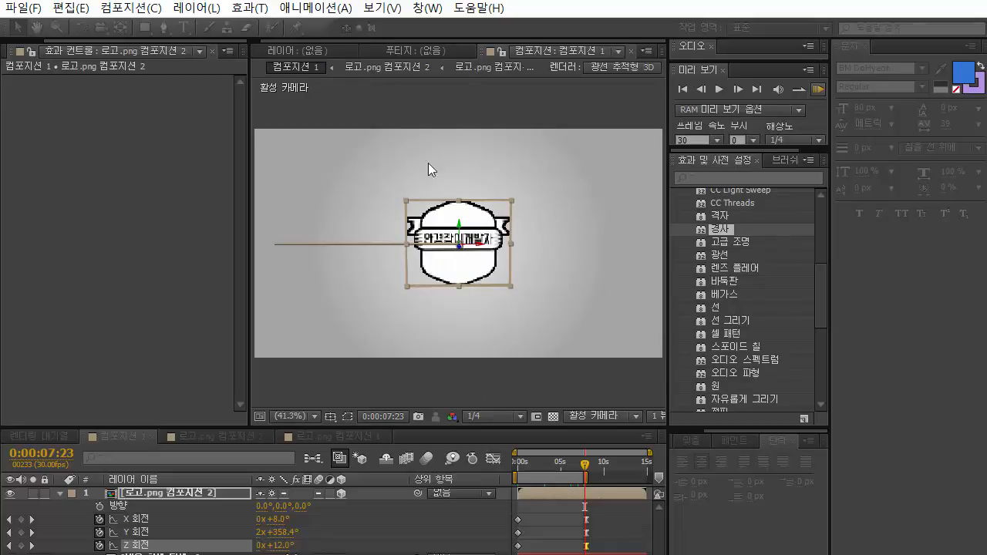
- Return to 0:00:00:00 and duplicate the 로고.png 컴포지션 2 layer
{"action": "left_click_drag", "start_coordinate": [568, 463], "coordinate": [504, 463]}
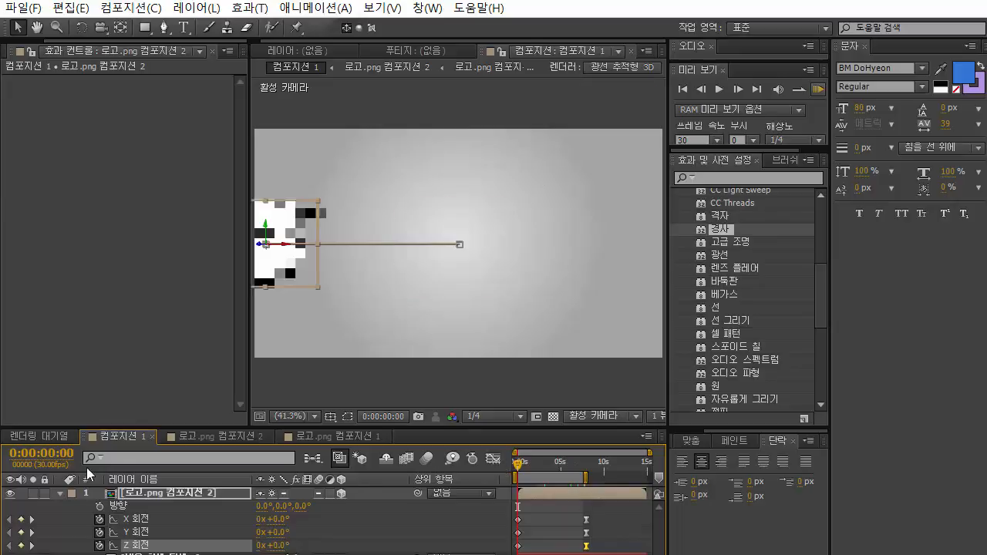
{"action": "left_click", "coordinate": [60, 492]}
{"action": "left_click", "coordinate": [143, 497]}
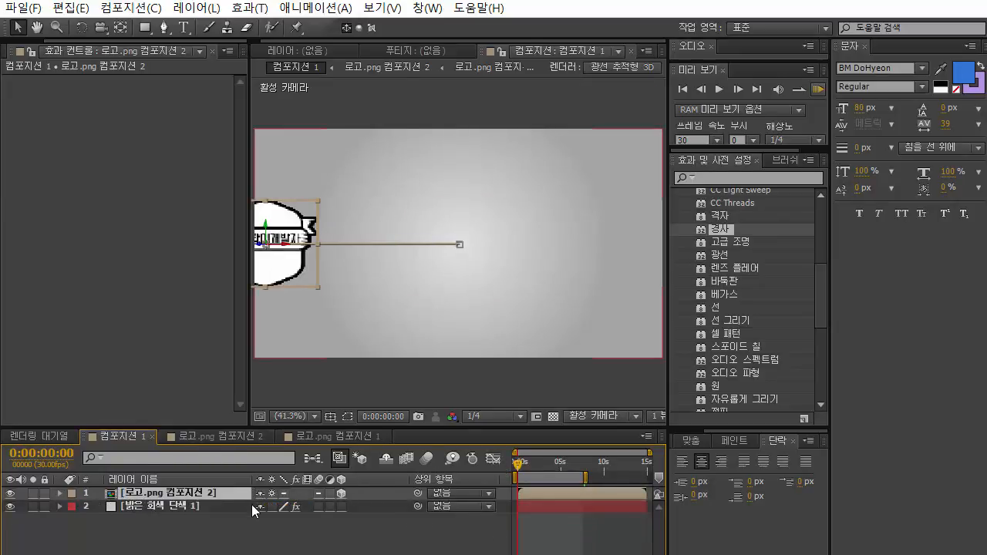
{"action": "key", "text": "ctrl+d"}
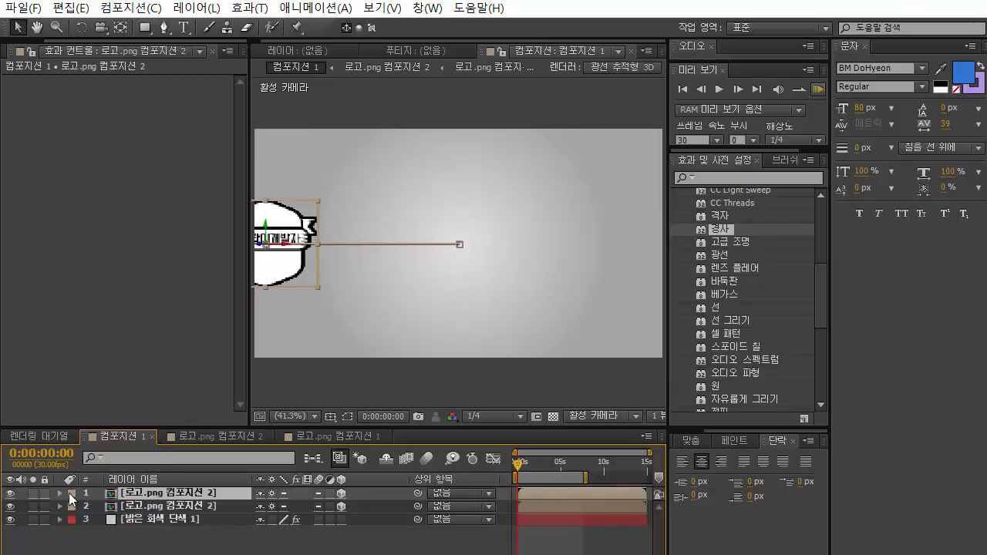
- Set both the first and last Z rotation keyframes of the duplicated logo layer to 180°
{"action": "key", "text": "r"}
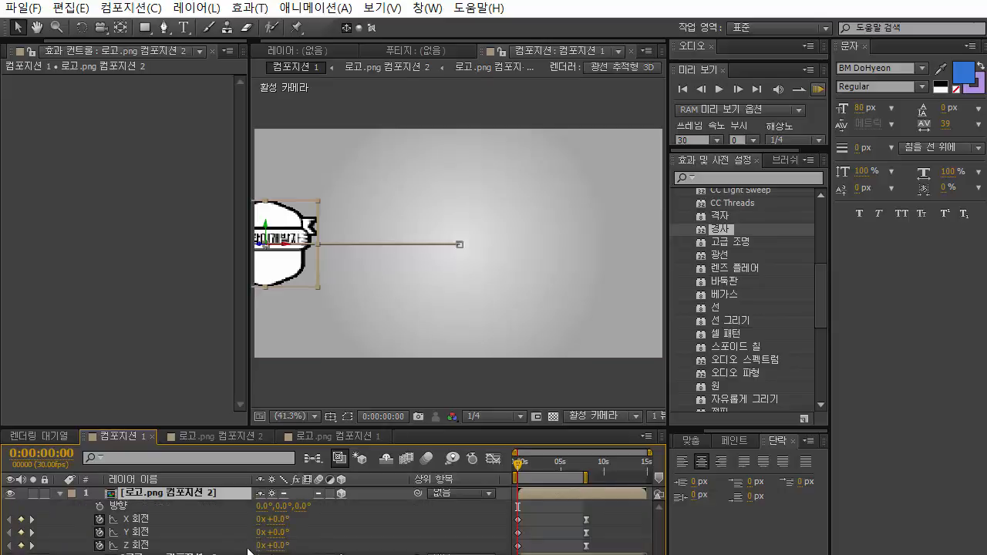
{"action": "double_click", "coordinate": [518, 545]}
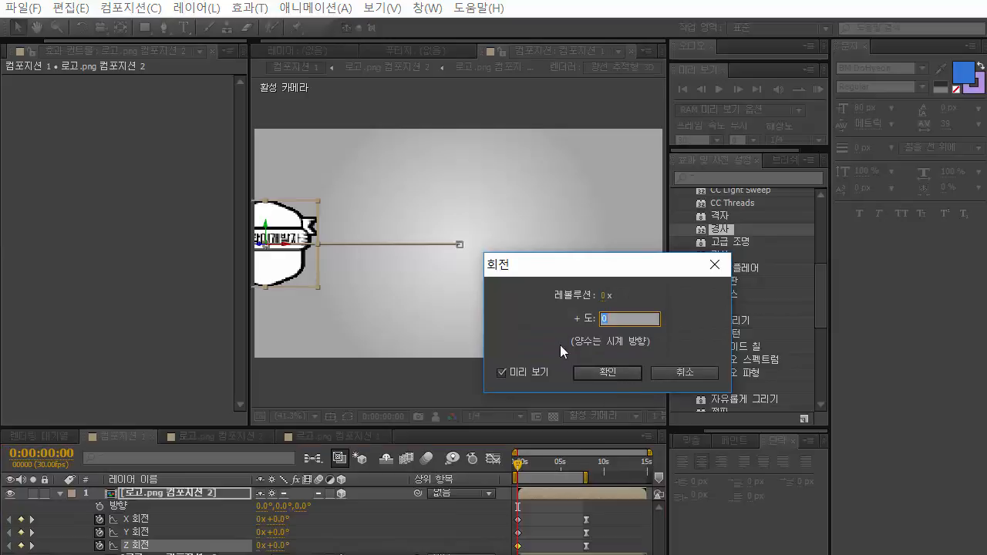
{"action": "type", "text": "180"}
{"action": "key", "text": "Return"}
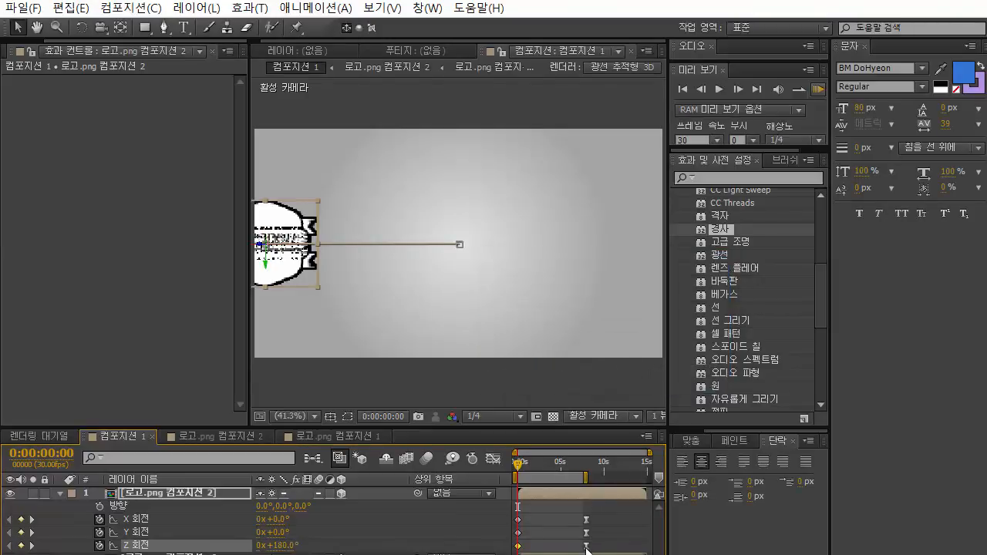
{"action": "double_click", "coordinate": [586, 545]}
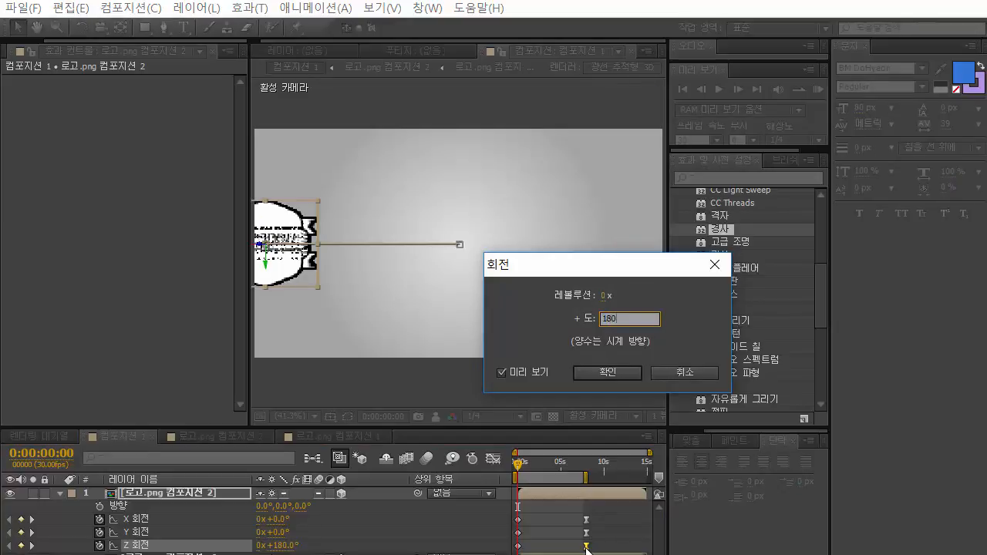
{"action": "key", "text": "Return"}
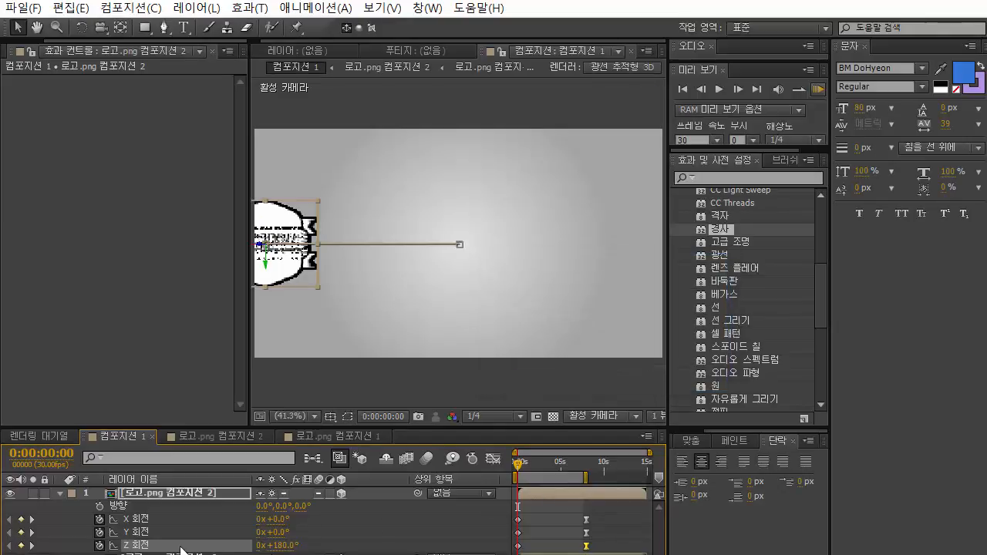
- Set the Y position of the duplicated logo layer's first position keyframe to 638 px
{"action": "left_click", "coordinate": [142, 495]}
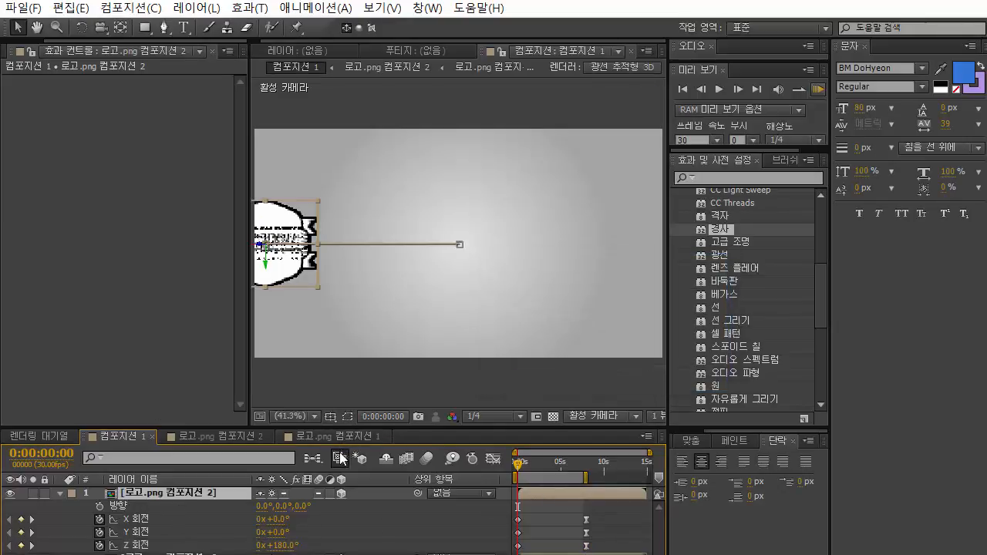
{"action": "key", "text": "p"}
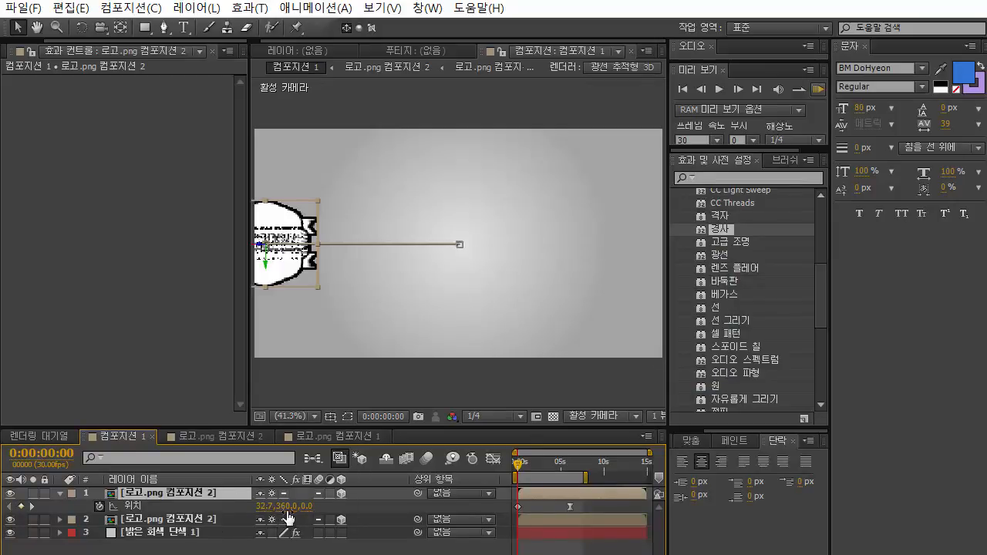
{"action": "double_click", "coordinate": [517, 506]}
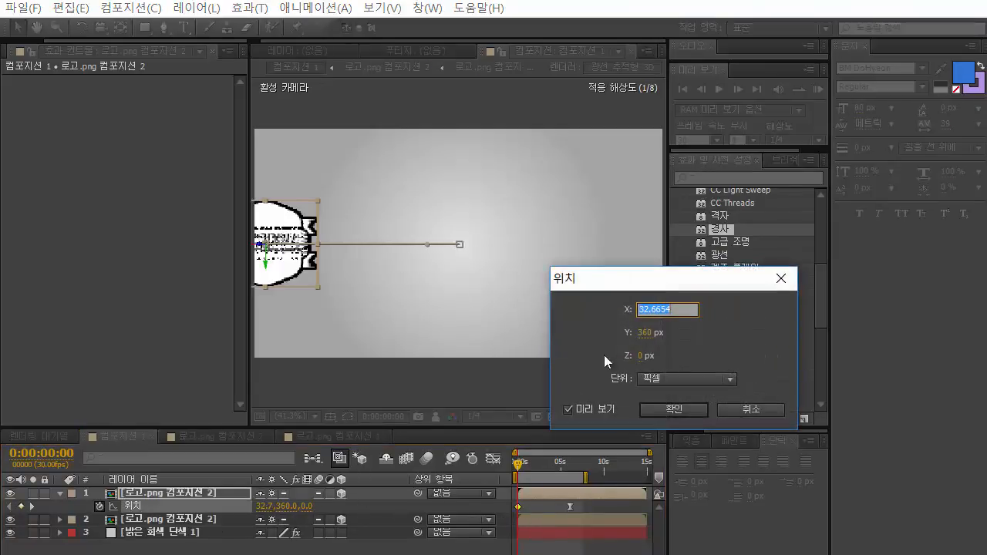
{"action": "key", "text": "Tab"}
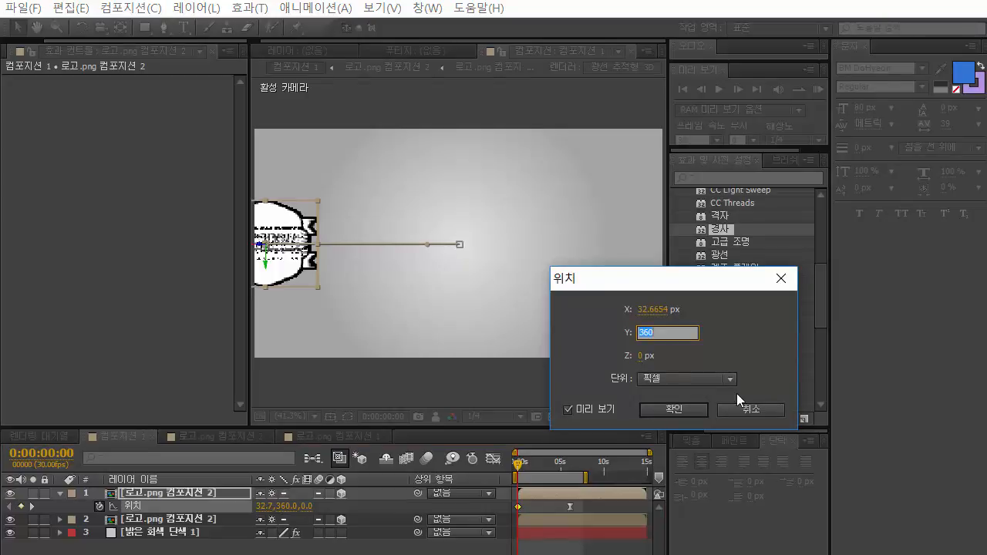
{"action": "type", "text": "638"}
{"action": "key", "text": "Return"}
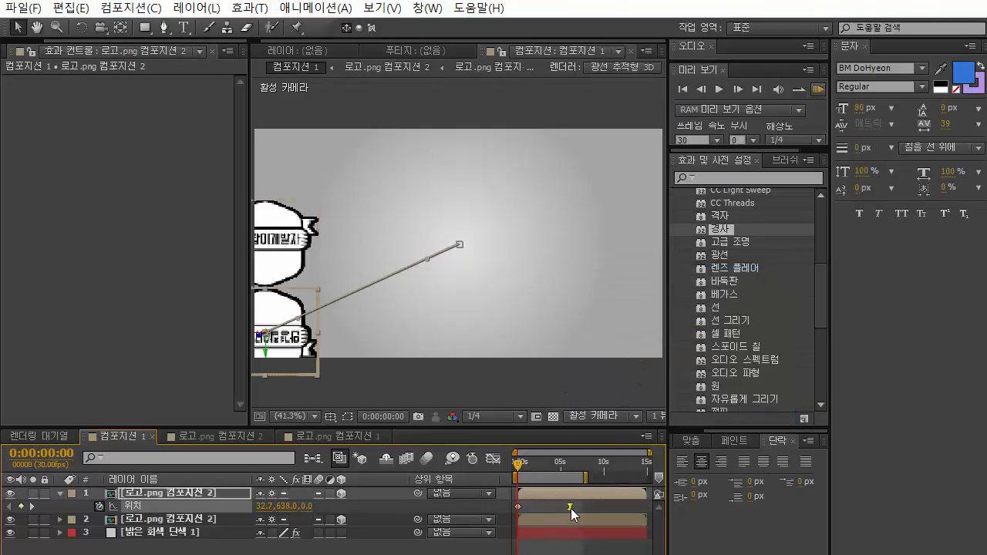
- Set the Y position of the duplicated logo layer's last position keyframe to 638 px and preview the motion
{"action": "double_click", "coordinate": [571, 508]}
{"action": "key", "text": "Tab"}
{"action": "type", "text": "638"}
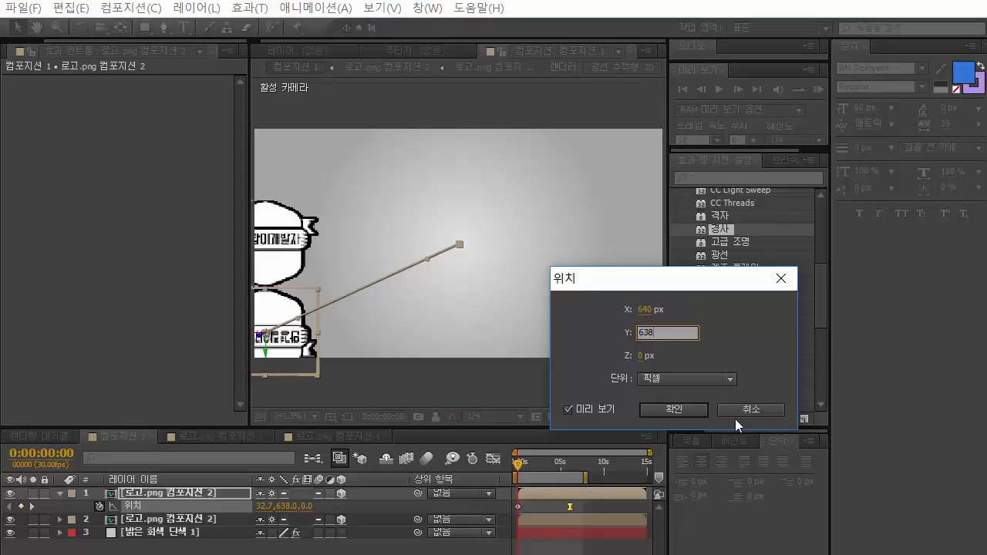
{"action": "key", "text": "Return"}
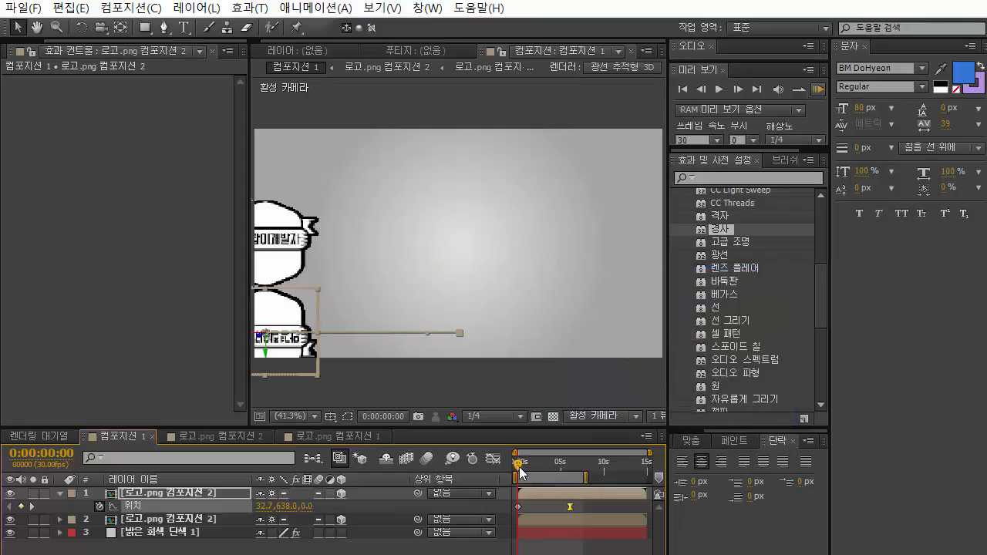
{"action": "left_click_drag", "start_coordinate": [519, 467], "coordinate": [489, 444]}
- Lower the duplicated logo layer's opacity to 10%, scrub through the animation and collapse the layer's properties
{"action": "left_click", "coordinate": [179, 498]}
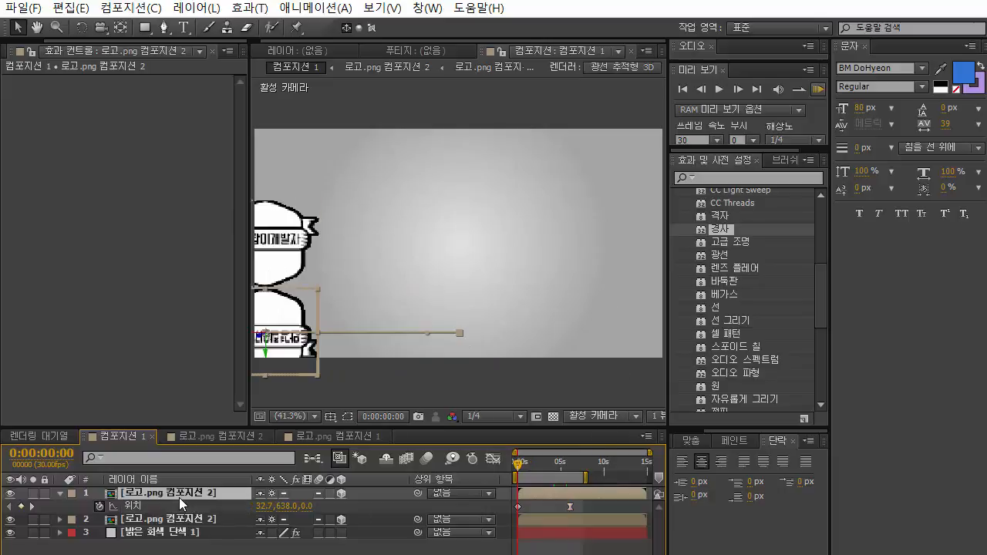
{"action": "key", "text": "t"}
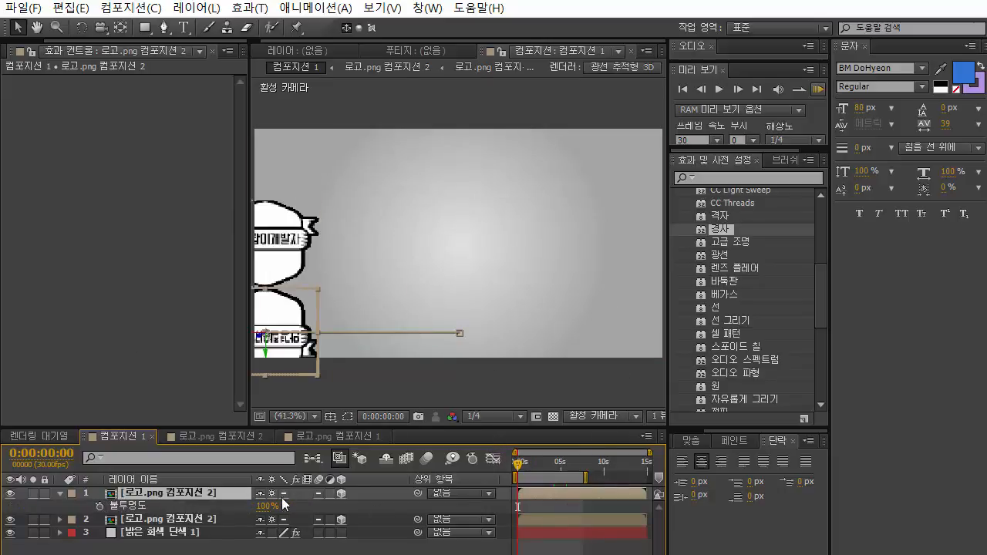
{"action": "left_click", "coordinate": [263, 508]}
{"action": "type", "text": "10"}
{"action": "key", "text": "Return"}
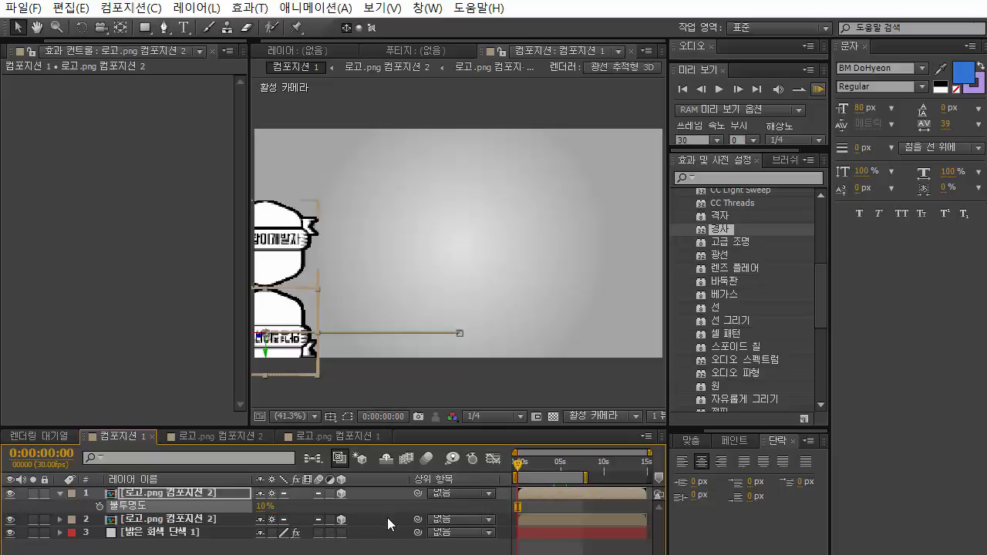
{"action": "left_click_drag", "start_coordinate": [535, 466], "coordinate": [561, 466]}
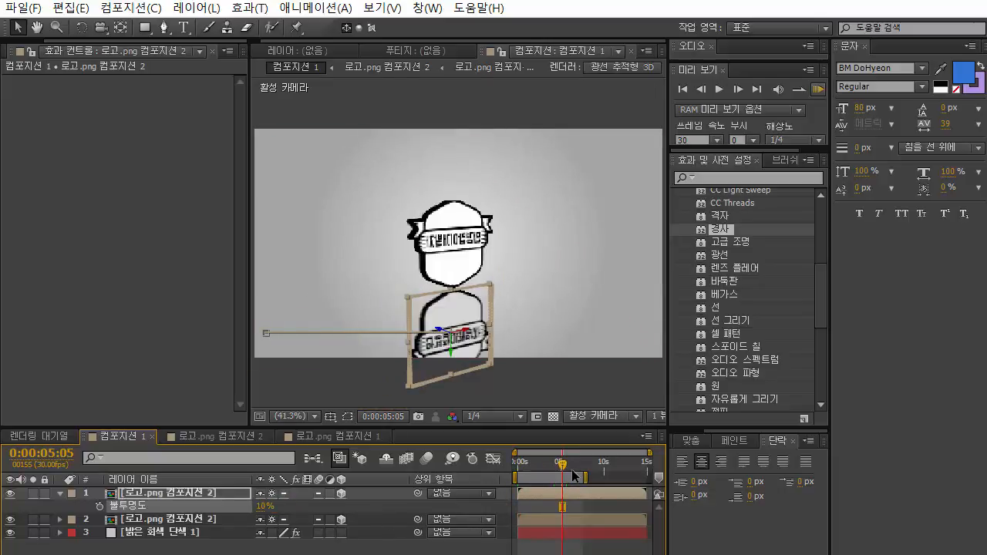
{"action": "left_click", "coordinate": [574, 467]}
{"action": "left_click_drag", "start_coordinate": [574, 467], "coordinate": [507, 463]}
{"action": "left_click", "coordinate": [570, 548]}
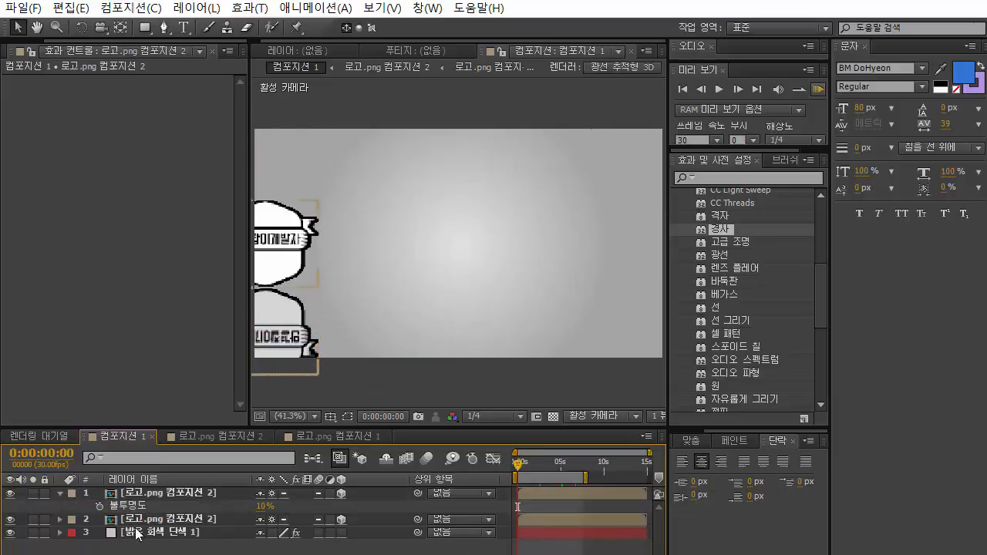
{"action": "left_click", "coordinate": [59, 494]}
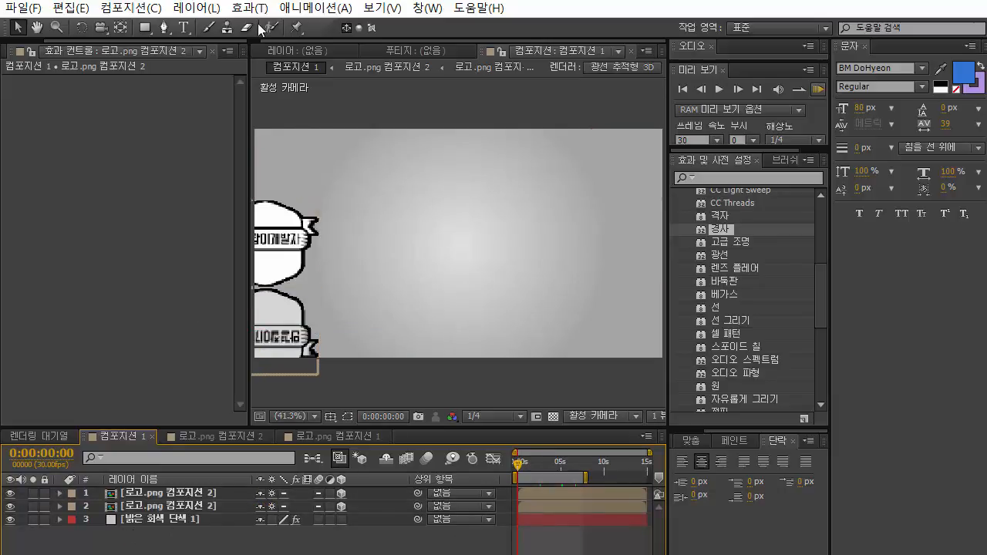
- Create a new text layer reading "애프터이펙트 강좌"
{"action": "left_click", "coordinate": [196, 8]}
{"action": "mouse_move", "coordinate": [324, 28]}
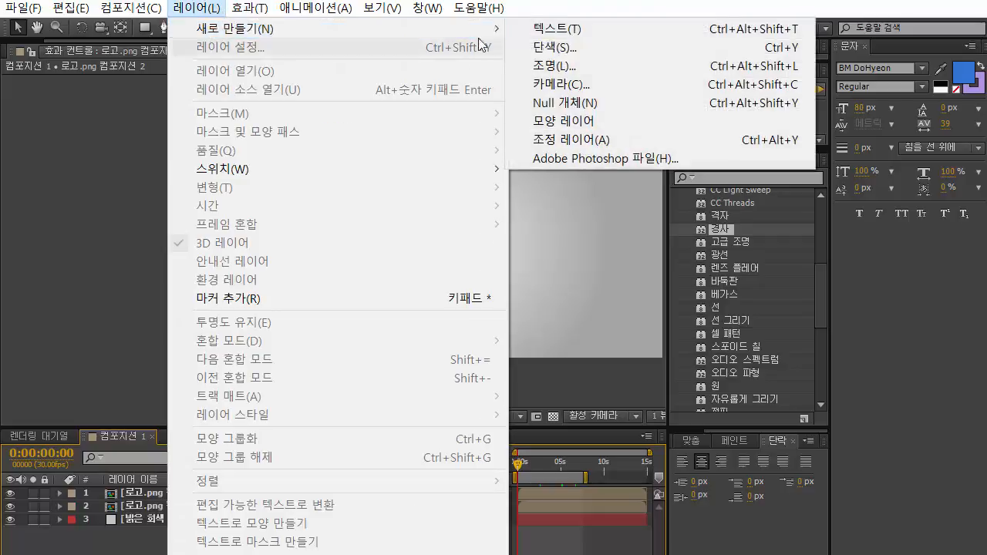
{"action": "left_click", "coordinate": [572, 30]}
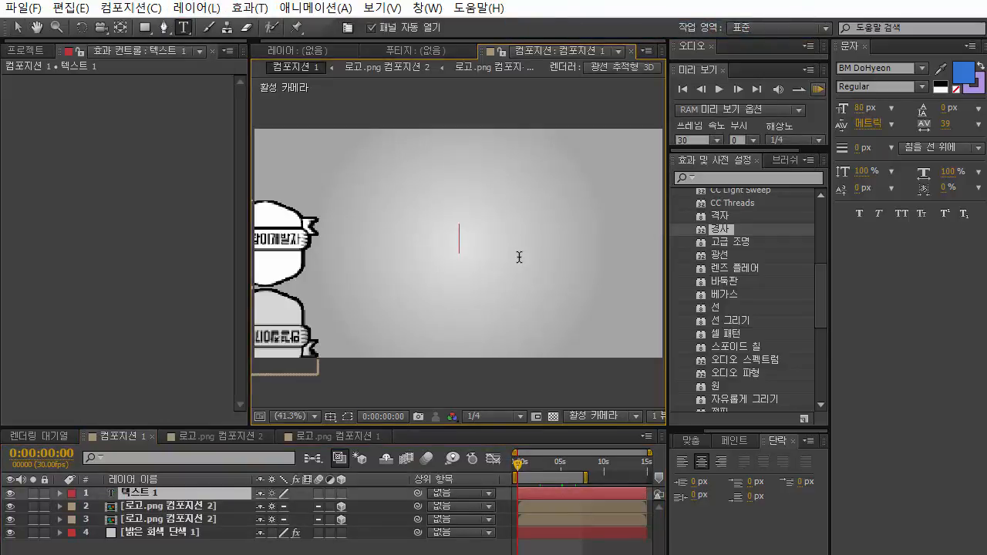
{"action": "type", "text": "안좌"}
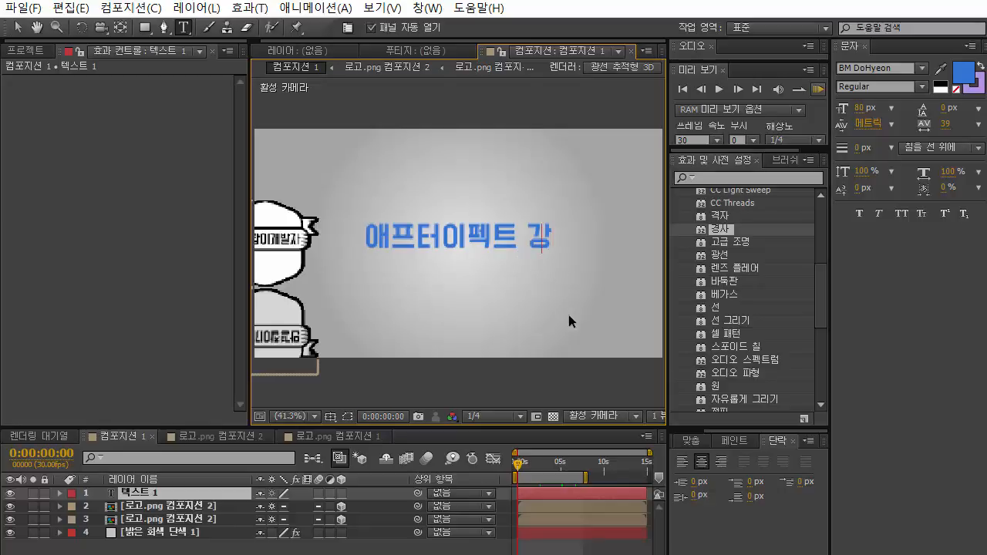
- Change the whole title's fill colour to grey and move the text layer up to position 640, 140
{"action": "key", "text": "ctrl+a"}
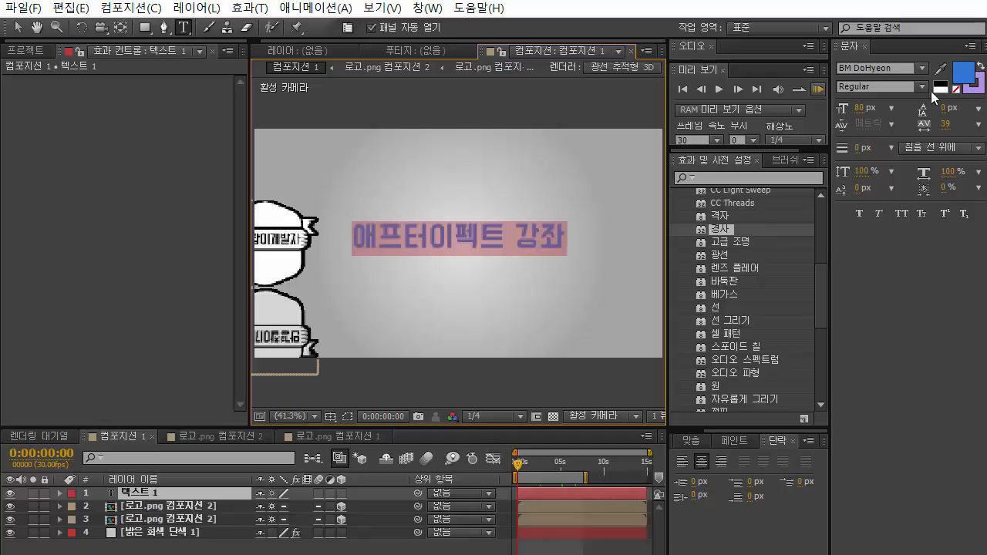
{"action": "left_click", "coordinate": [960, 84]}
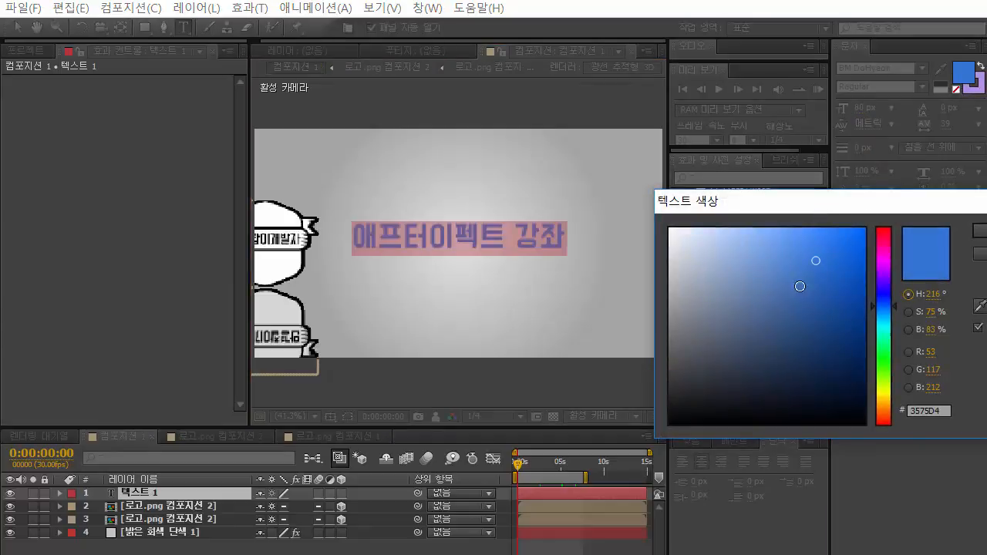
{"action": "left_click_drag", "start_coordinate": [729, 293], "coordinate": [592, 337]}
{"action": "key", "text": "Return"}
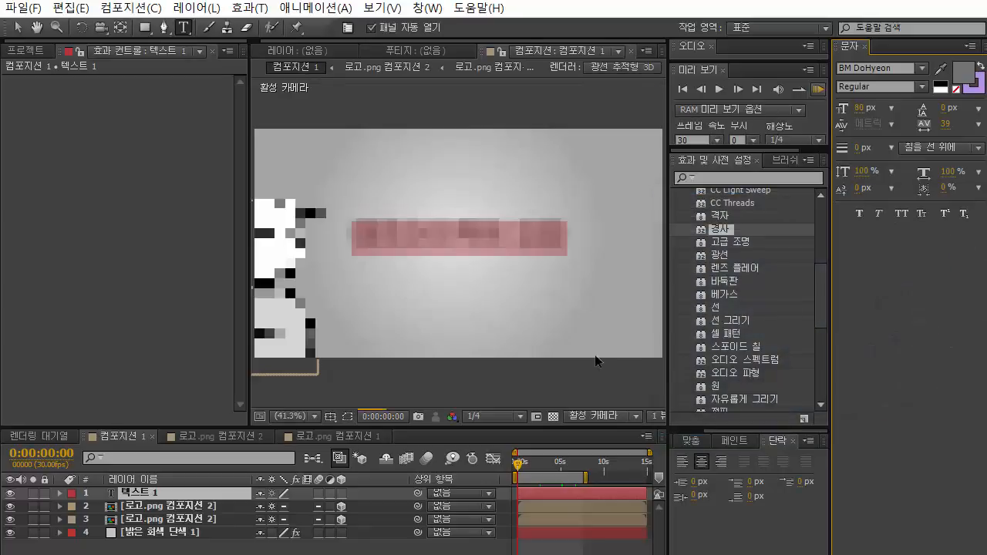
{"action": "left_click", "coordinate": [19, 29]}
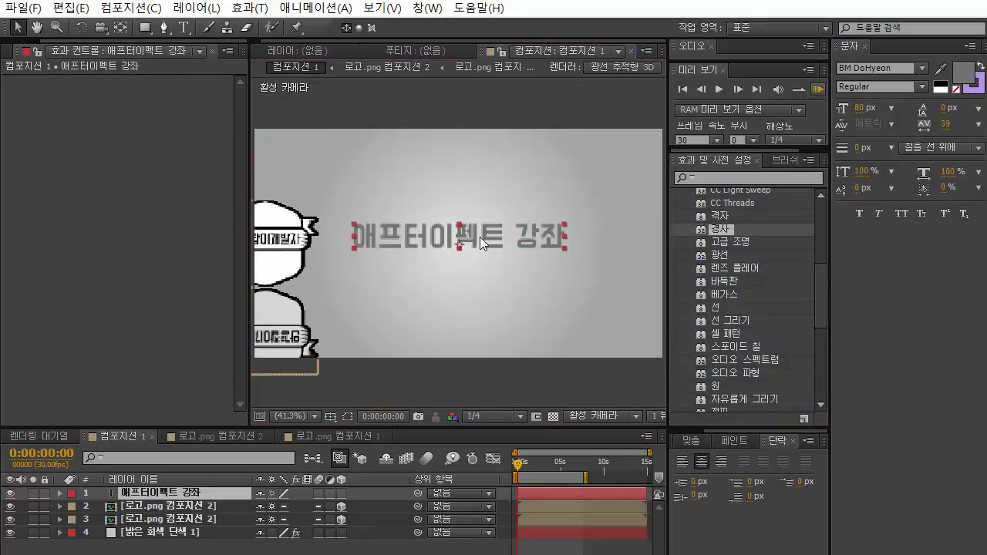
{"action": "key", "text": "p"}
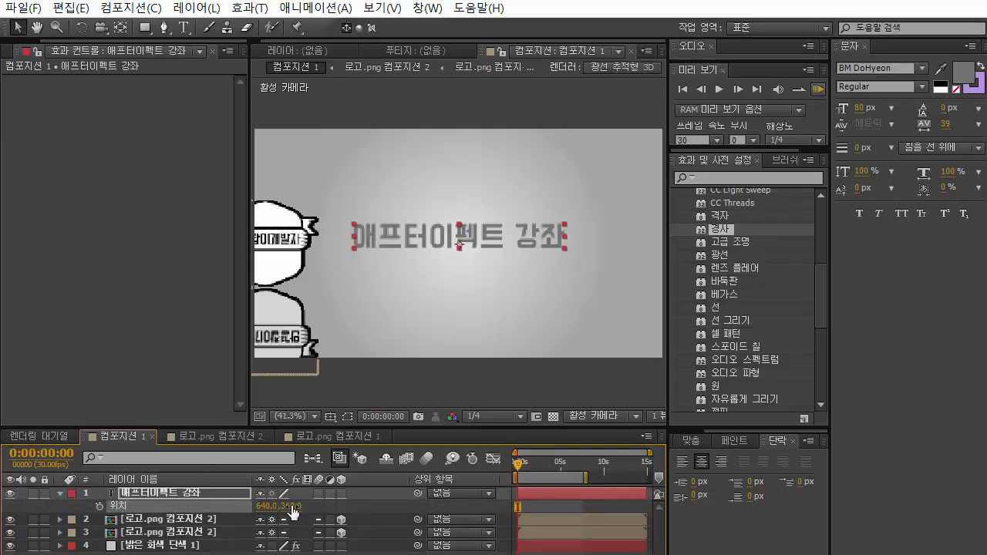
{"action": "left_click_drag", "start_coordinate": [292, 511], "coordinate": [119, 515]}
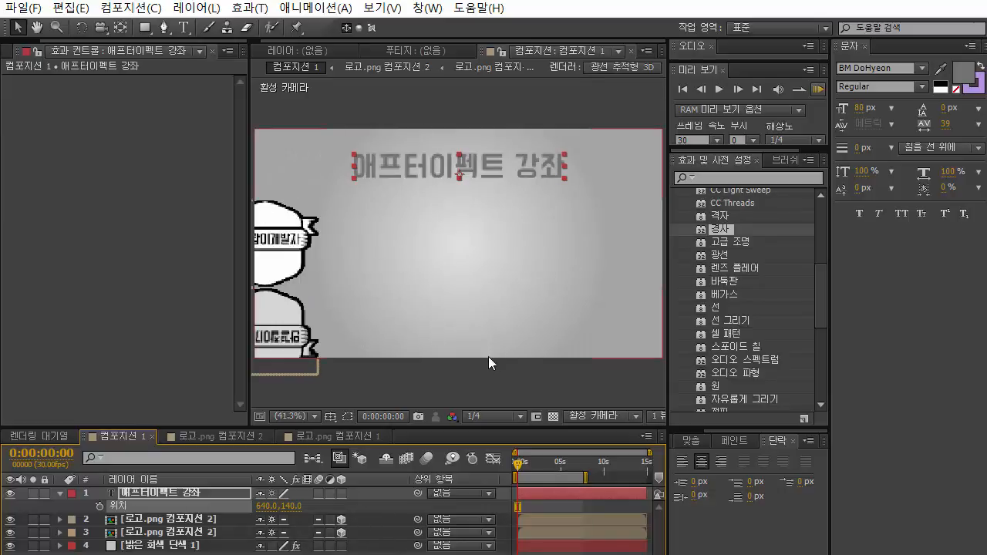
- Add a scale keyframe of 0% to the title text layer at 0:00:00:00
{"action": "key", "text": "s"}
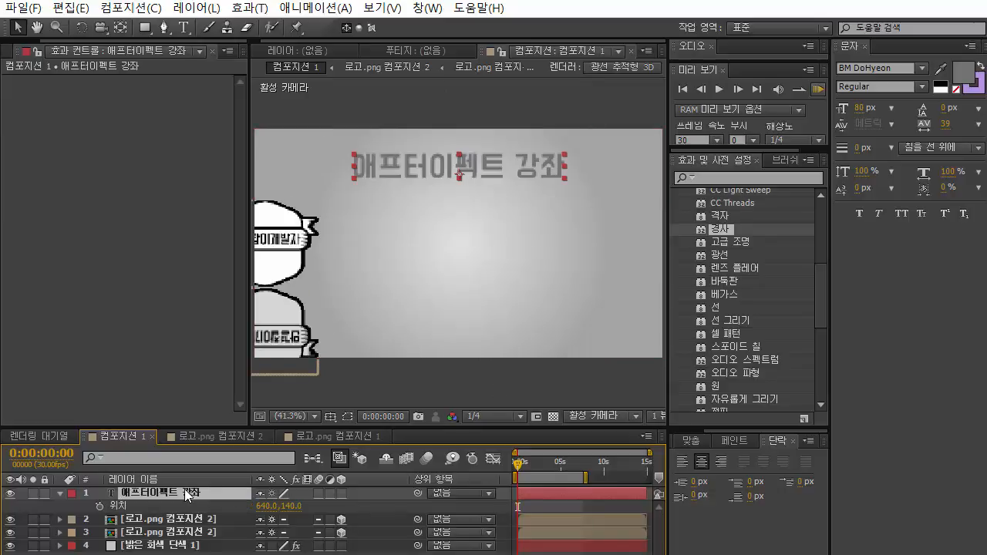
{"action": "left_click", "coordinate": [99, 506]}
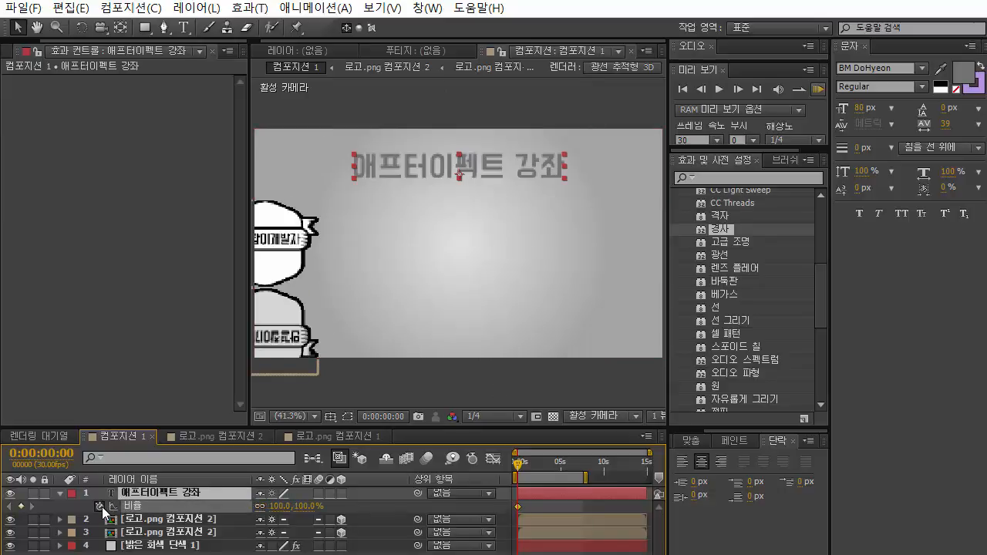
{"action": "left_click", "coordinate": [280, 505]}
{"action": "type", "text": "0"}
{"action": "key", "text": "Return"}
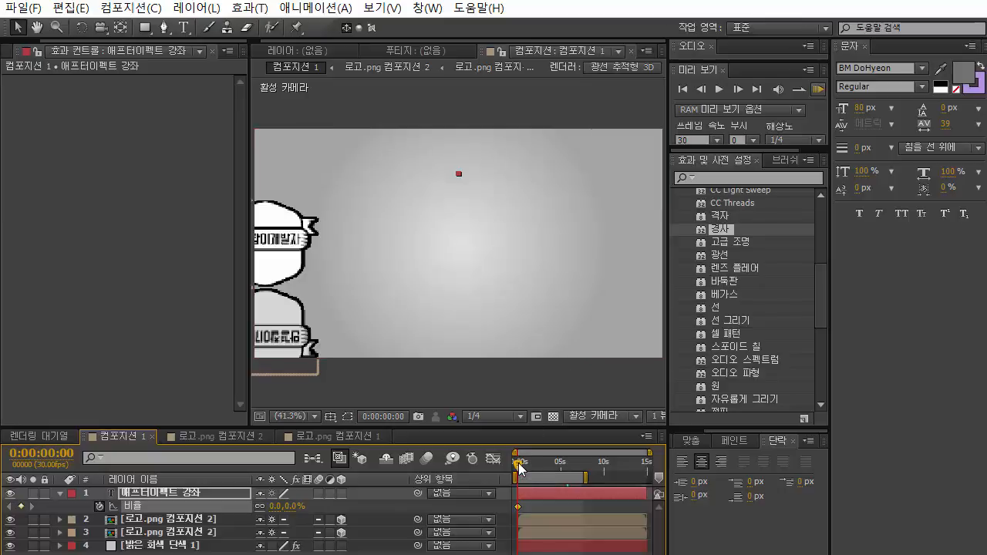
- Add a scale keyframe of 100% to the title text layer at 0:00:05:21
{"action": "left_click_drag", "start_coordinate": [517, 464], "coordinate": [571, 480]}
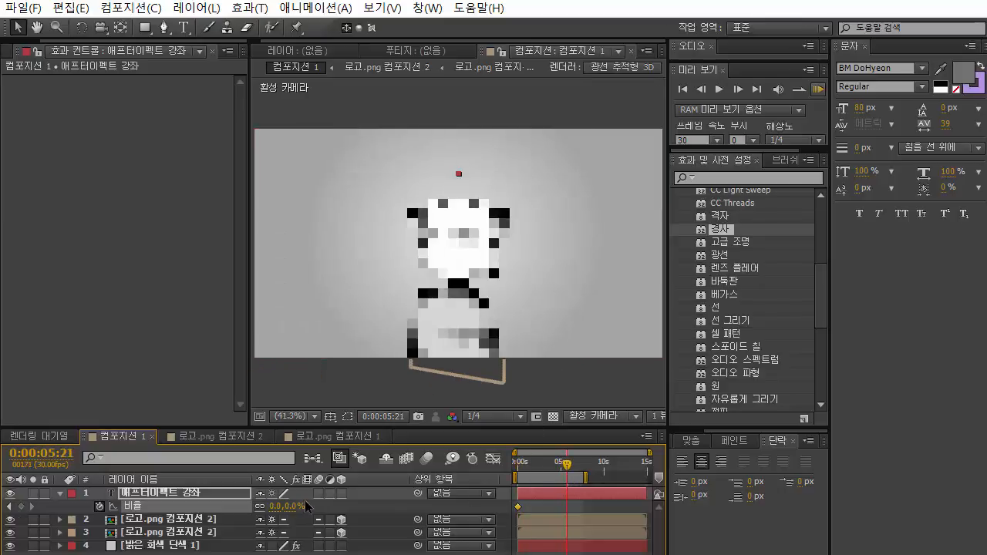
{"action": "left_click", "coordinate": [276, 508]}
{"action": "type", "text": "100"}
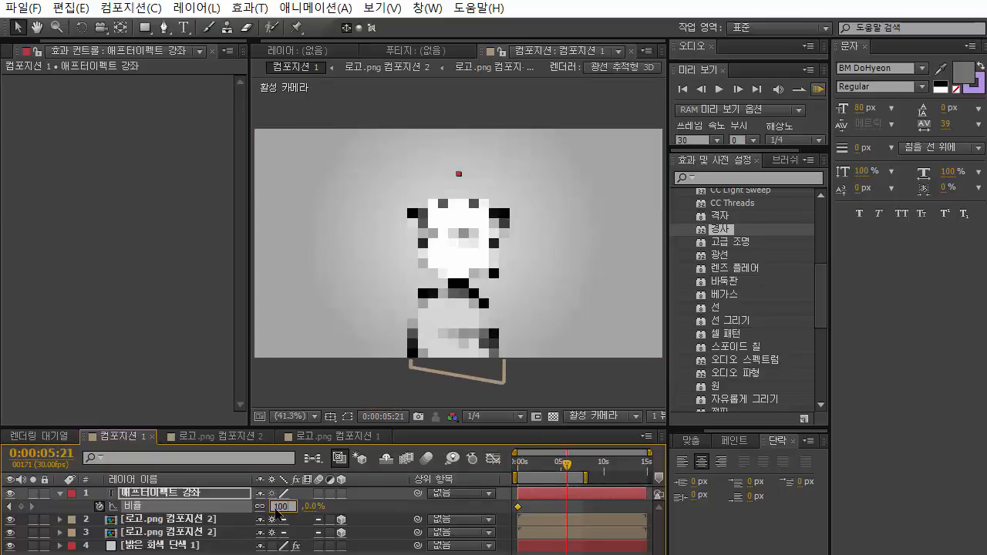
{"action": "key", "text": "Return"}
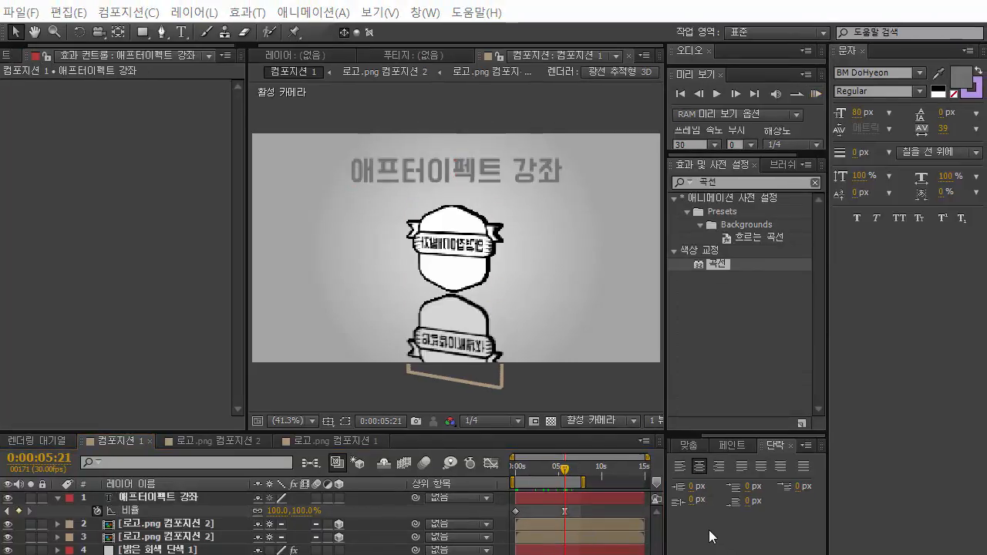
- Pre-compose all four layers of 컴포지션 1 into 사전 구성 1, moving all attributes into the new composition
{"action": "left_click", "coordinate": [581, 522]}
{"action": "key", "text": "u"}
{"action": "left_click", "coordinate": [187, 498]}
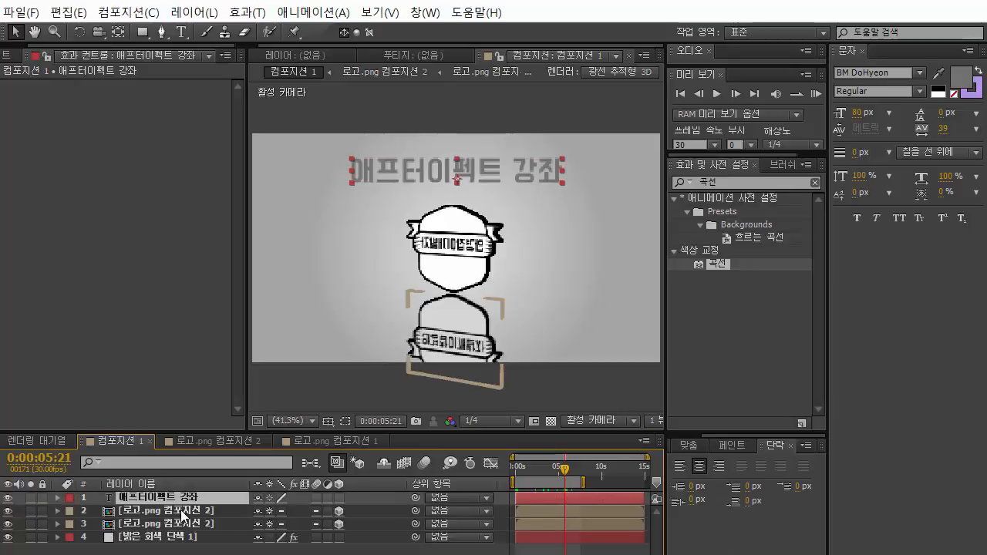
{"action": "left_click", "coordinate": [185, 512], "text": "ctrl"}
{"action": "left_click", "coordinate": [185, 525], "text": "ctrl"}
{"action": "left_click", "coordinate": [187, 537], "text": "ctrl"}
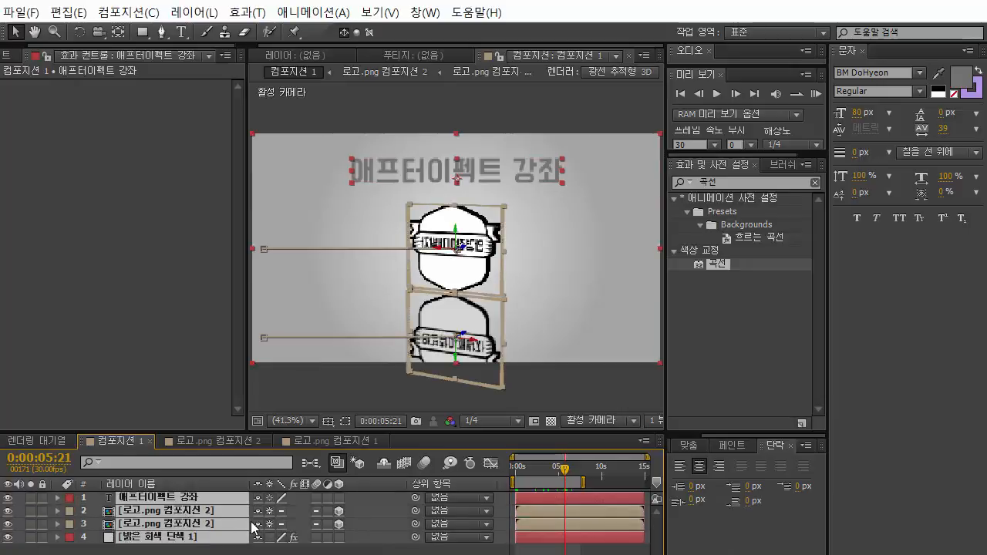
{"action": "key", "text": "ctrl+shift+c"}
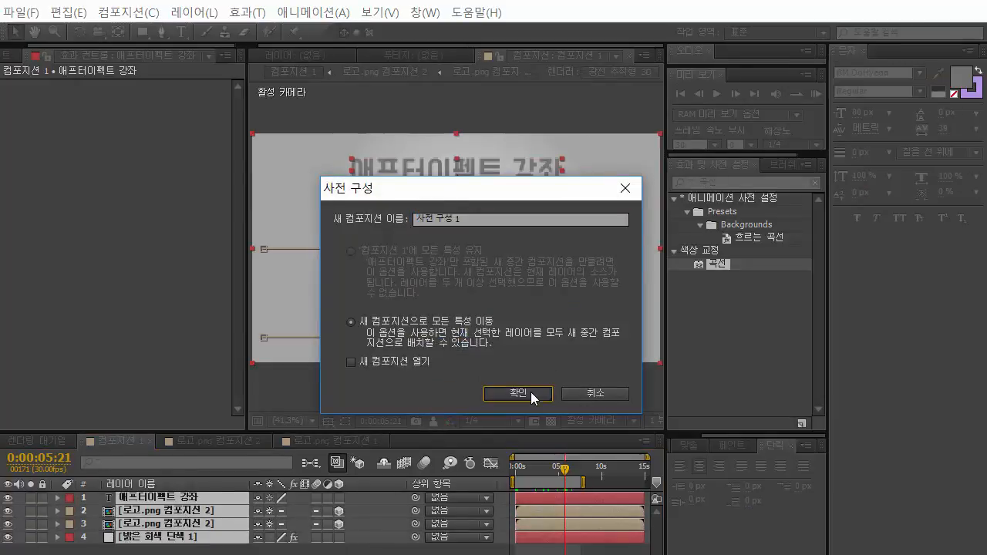
{"action": "left_click", "coordinate": [517, 393]}
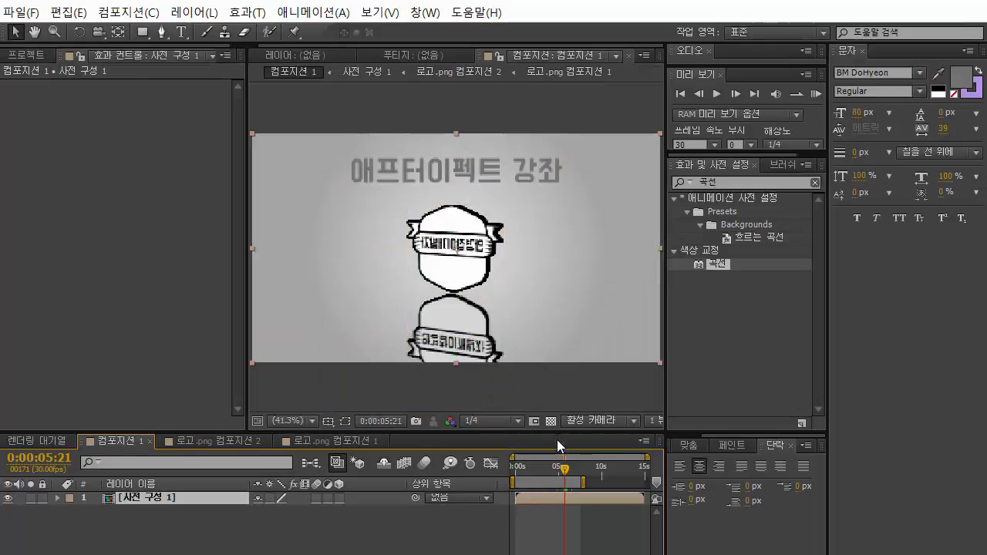
- Enable motion blur for the composition and for the 사전 구성 1 layer, keeping that layer selected
{"action": "left_click", "coordinate": [424, 464]}
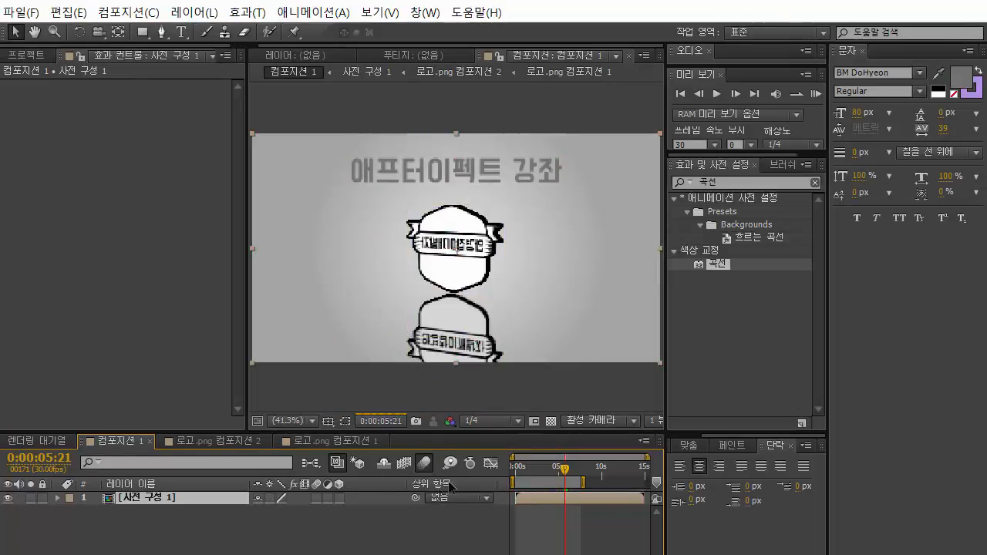
{"action": "left_click", "coordinate": [315, 498]}
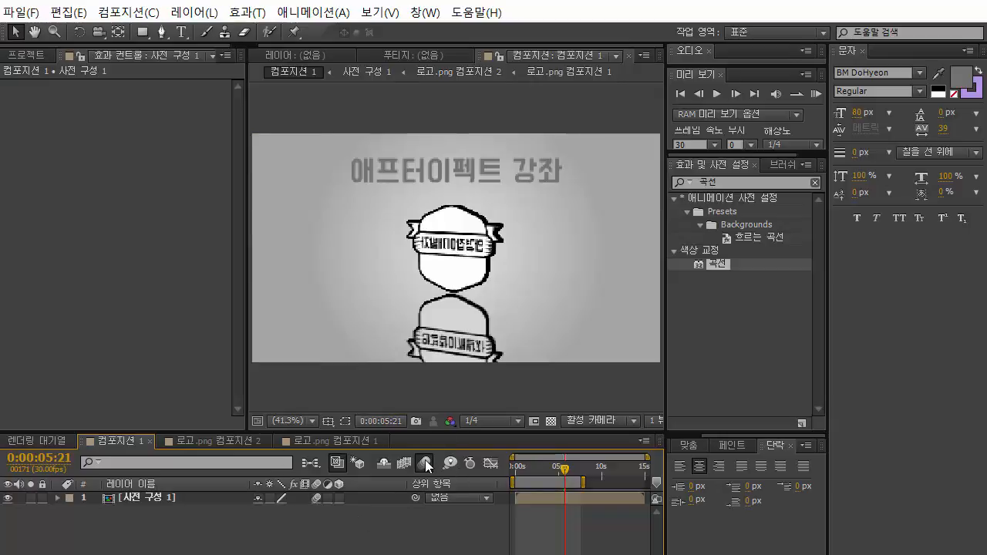
{"action": "left_click", "coordinate": [185, 498]}
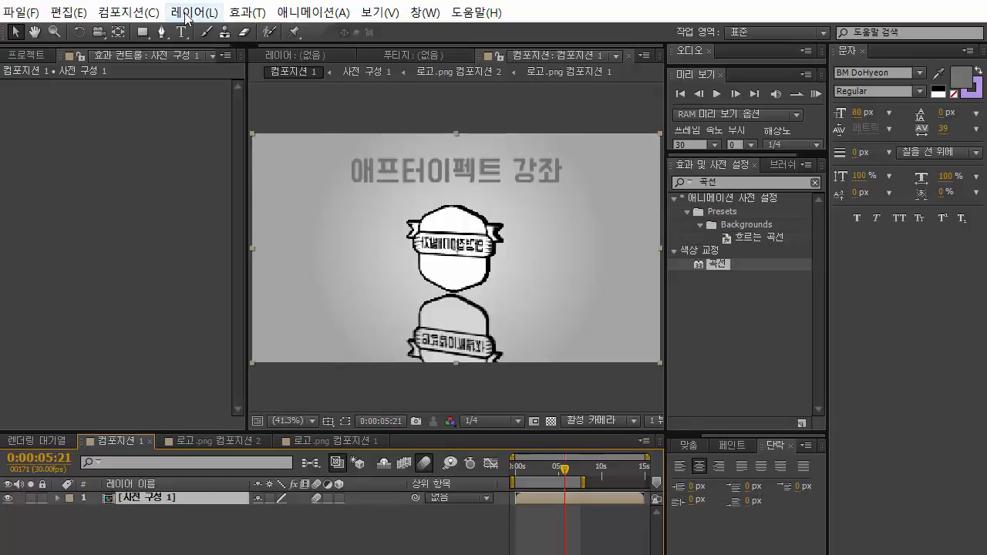
- Apply a Levels effect to the 사전 구성 1 layer with RGB input black at 106 and output black at 23
{"action": "left_click", "coordinate": [247, 12]}
{"action": "mouse_move", "coordinate": [430, 246]}
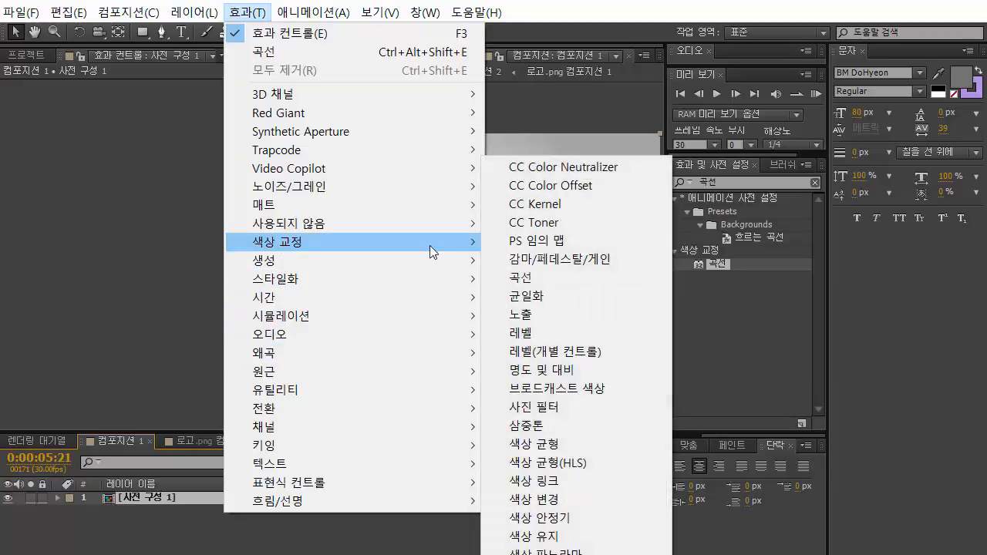
{"action": "left_click", "coordinate": [535, 339]}
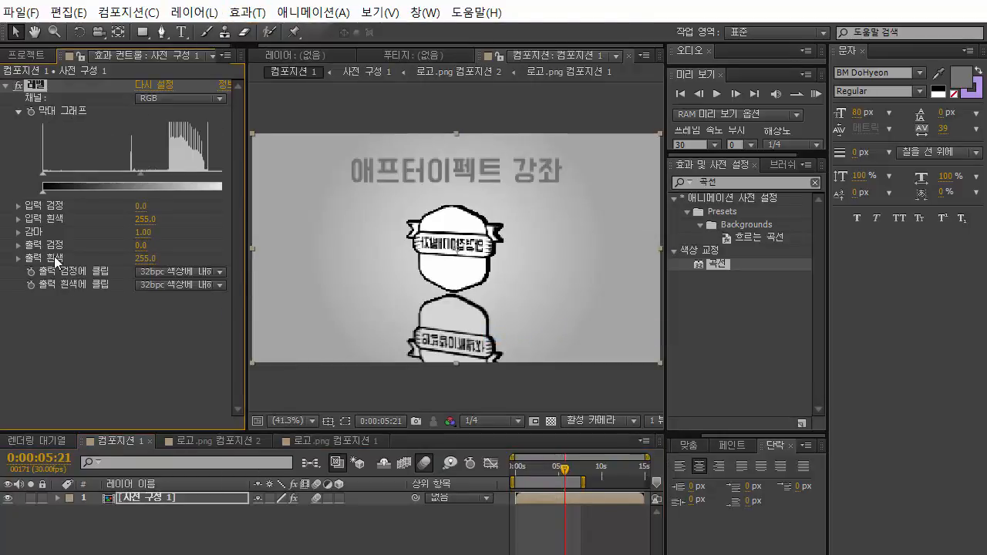
{"action": "left_click_drag", "start_coordinate": [41, 174], "coordinate": [106, 177]}
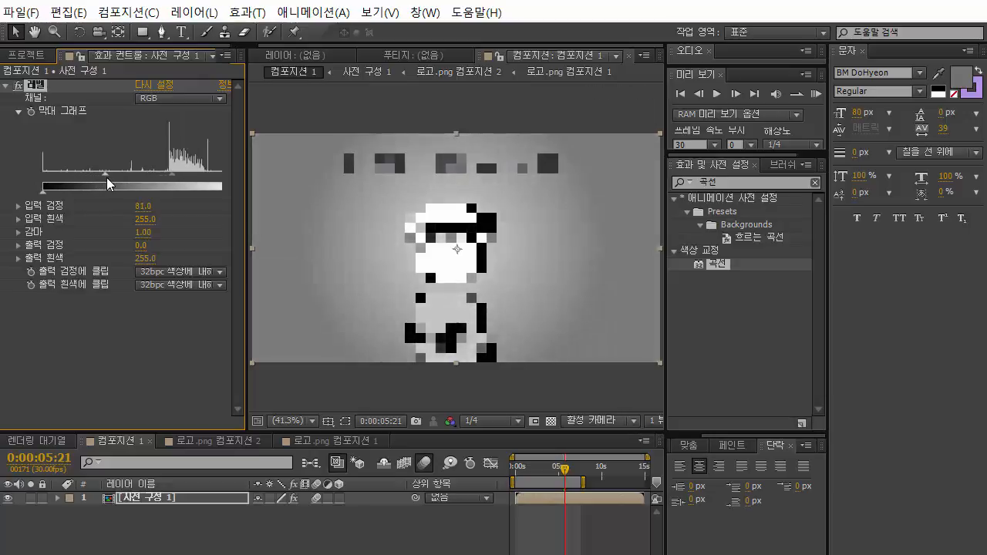
{"action": "mouse_move", "coordinate": [43, 193]}
{"action": "left_mouse_down"}
{"action": "mouse_move", "coordinate": [75, 196]}
{"action": "mouse_move", "coordinate": [60, 194]}
{"action": "left_mouse_up"}
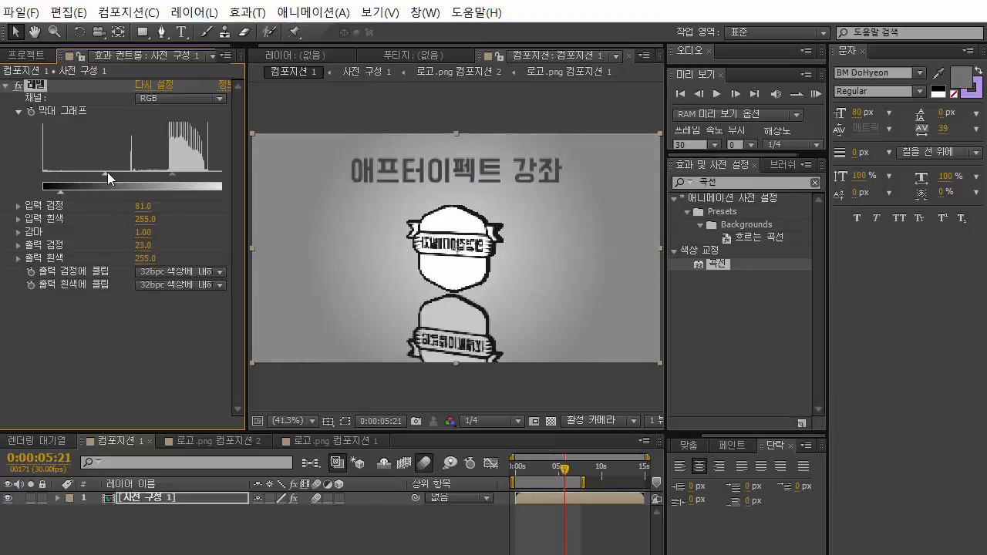
{"action": "left_click_drag", "start_coordinate": [107, 172], "coordinate": [124, 176]}
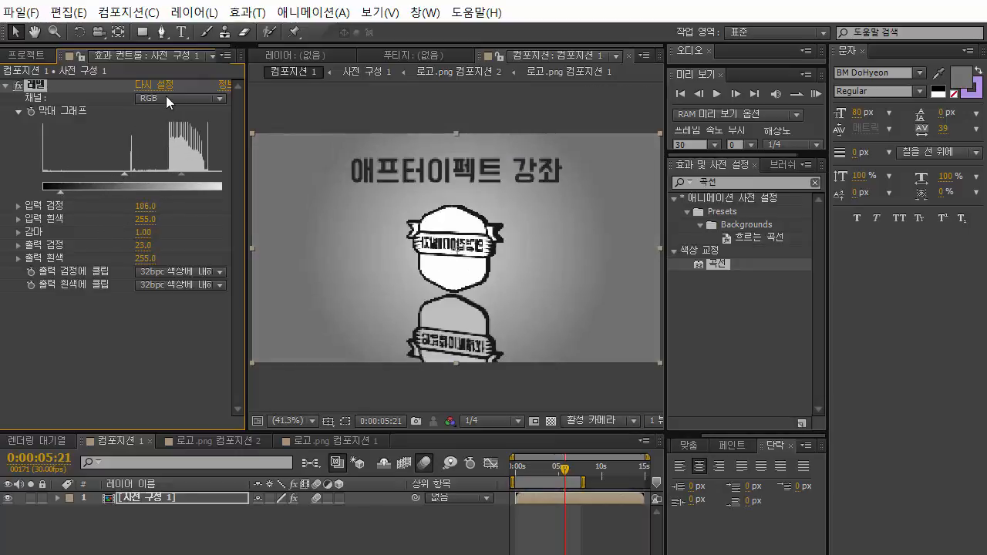
- Set the Levels effect's blue-channel output black to 50 to tint the composition blue
{"action": "left_click", "coordinate": [170, 98]}
{"action": "left_click", "coordinate": [170, 156]}
{"action": "left_click_drag", "start_coordinate": [44, 193], "coordinate": [75, 193]}
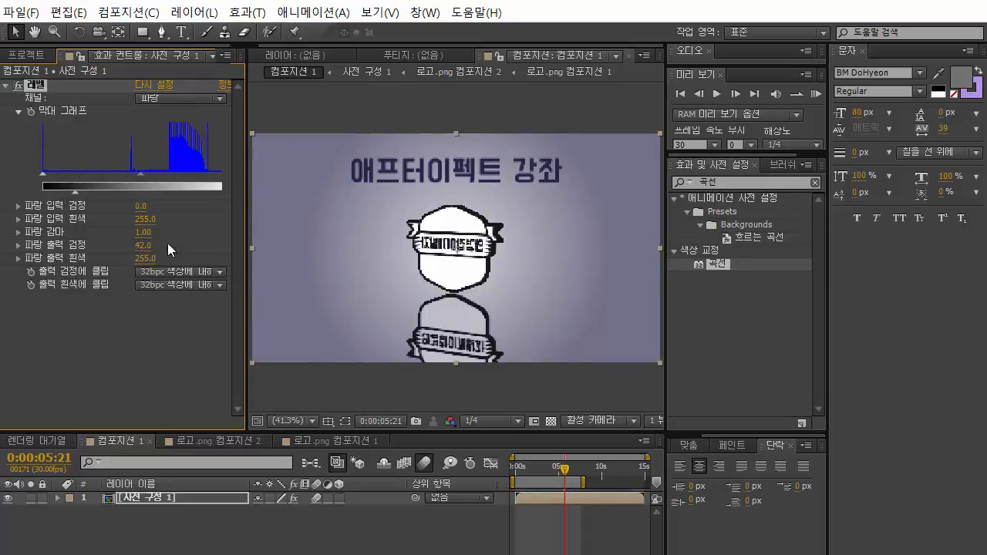
{"action": "left_click_drag", "start_coordinate": [77, 193], "coordinate": [81, 194]}
- Return to 0:00:00:00 and add a new light gray solid layer above 사전 구성 1
{"action": "left_click", "coordinate": [525, 518]}
{"action": "left_click", "coordinate": [543, 467]}
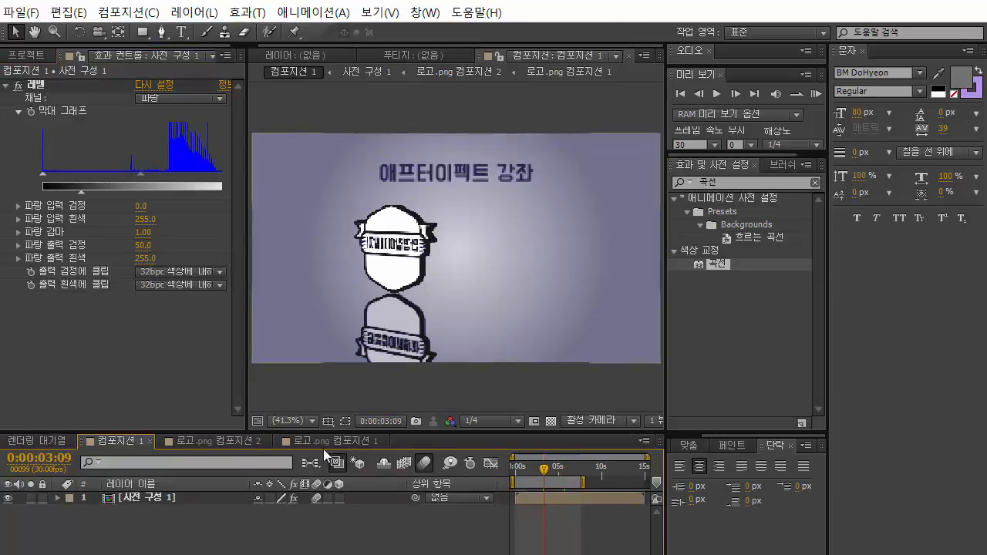
{"action": "left_click_drag", "start_coordinate": [544, 467], "coordinate": [514, 467]}
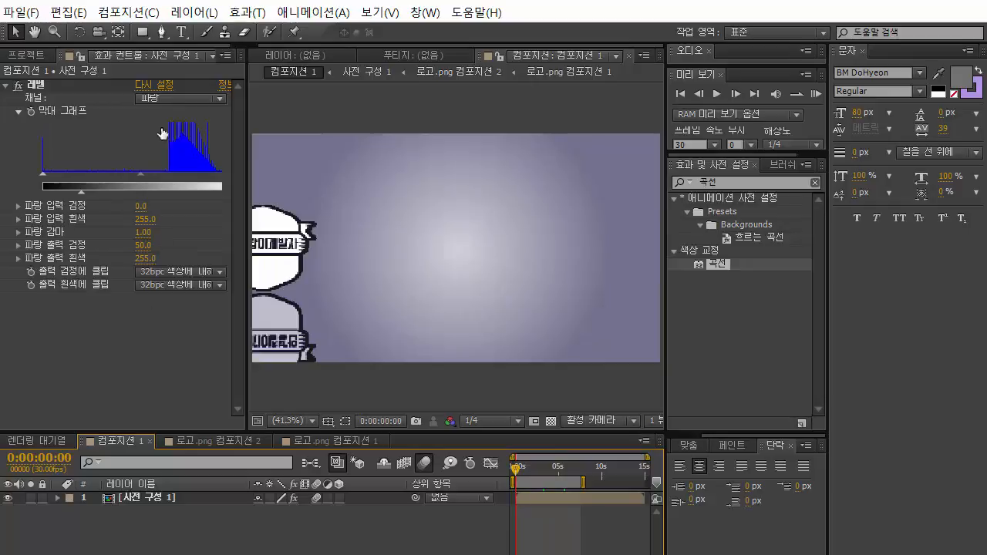
{"action": "left_click", "coordinate": [207, 14]}
{"action": "mouse_move", "coordinate": [216, 33]}
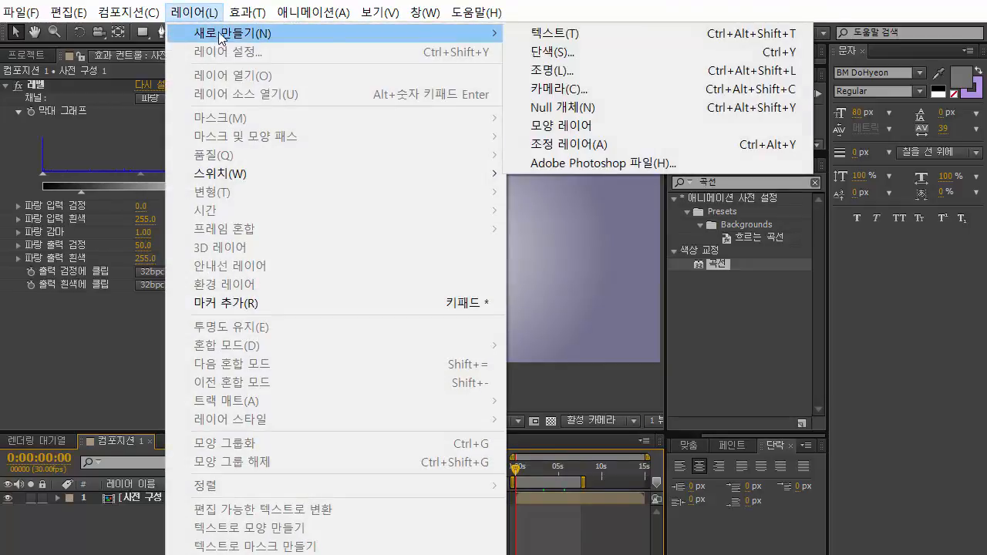
{"action": "left_click", "coordinate": [578, 48]}
{"action": "left_click", "coordinate": [592, 375]}
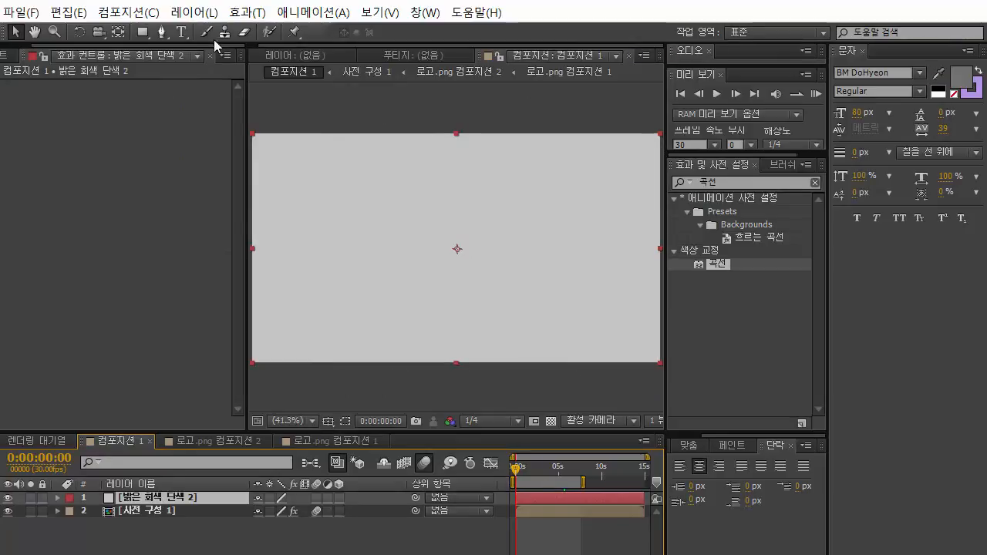
- Apply the Optical Flares effect to the new solid and set that layer's blending mode to 스크린
{"action": "left_click", "coordinate": [245, 12]}
{"action": "mouse_move", "coordinate": [271, 172]}
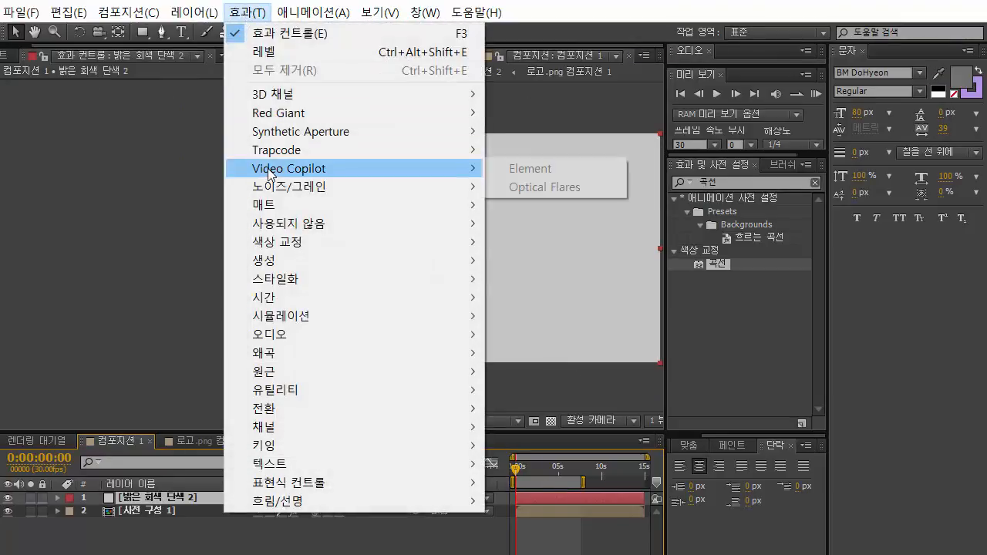
{"action": "left_click", "coordinate": [563, 186]}
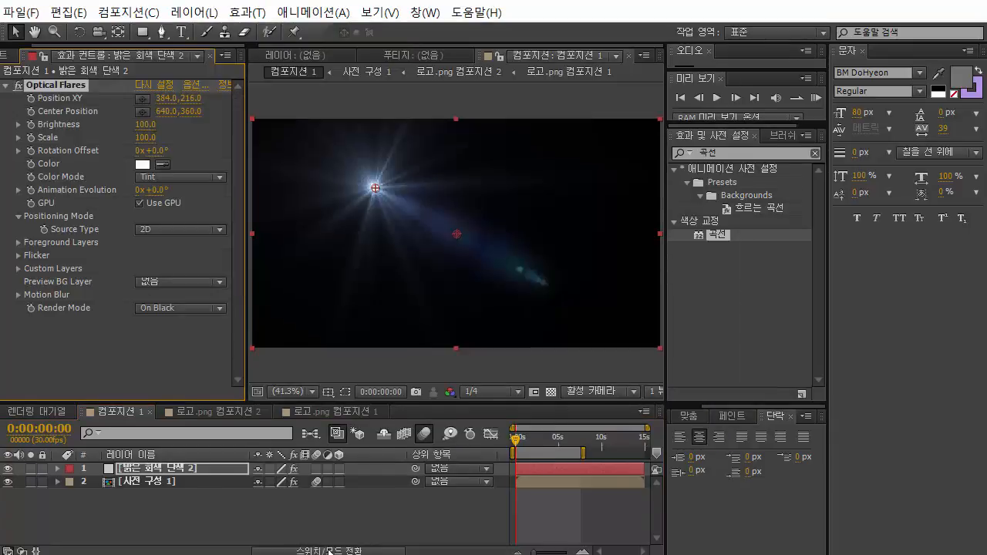
{"action": "left_click", "coordinate": [329, 550]}
{"action": "left_click", "coordinate": [299, 470]}
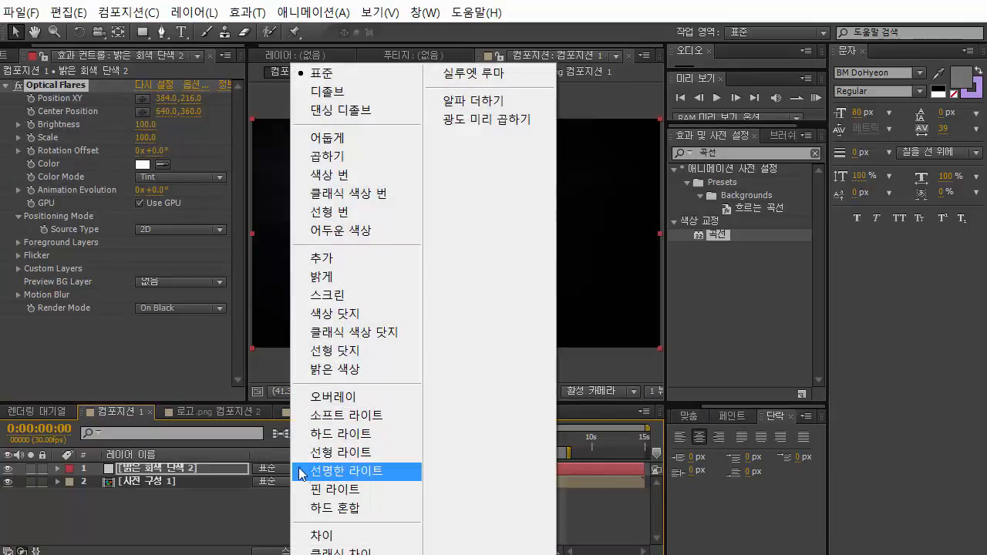
{"action": "left_click", "coordinate": [346, 296]}
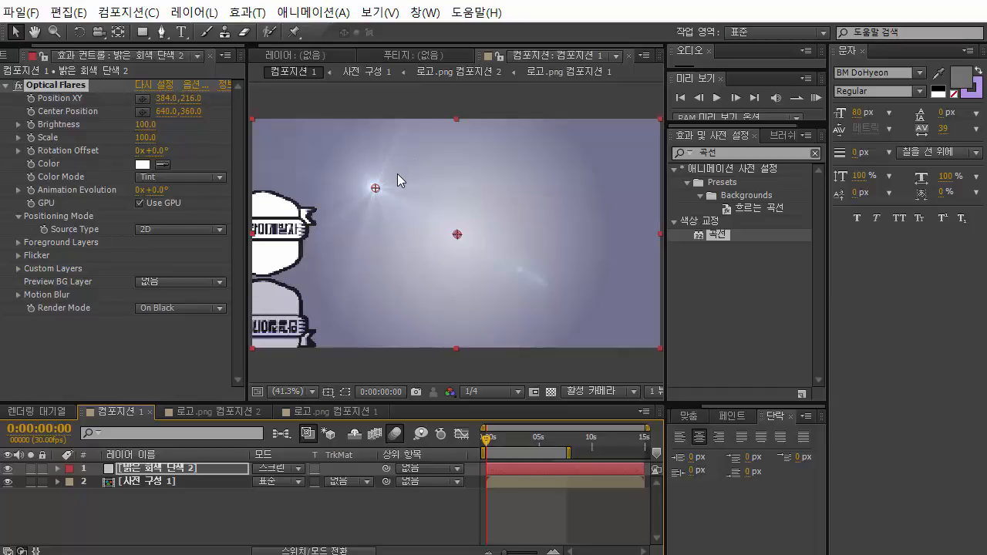
- Place the flare at 38.0, 177.3 with its center at 555.3, 464.0 and start keyframing Position XY at 0:00:00:00
{"action": "left_click_drag", "start_coordinate": [375, 193], "coordinate": [266, 175]}
{"action": "left_click_drag", "start_coordinate": [455, 235], "coordinate": [372, 221]}
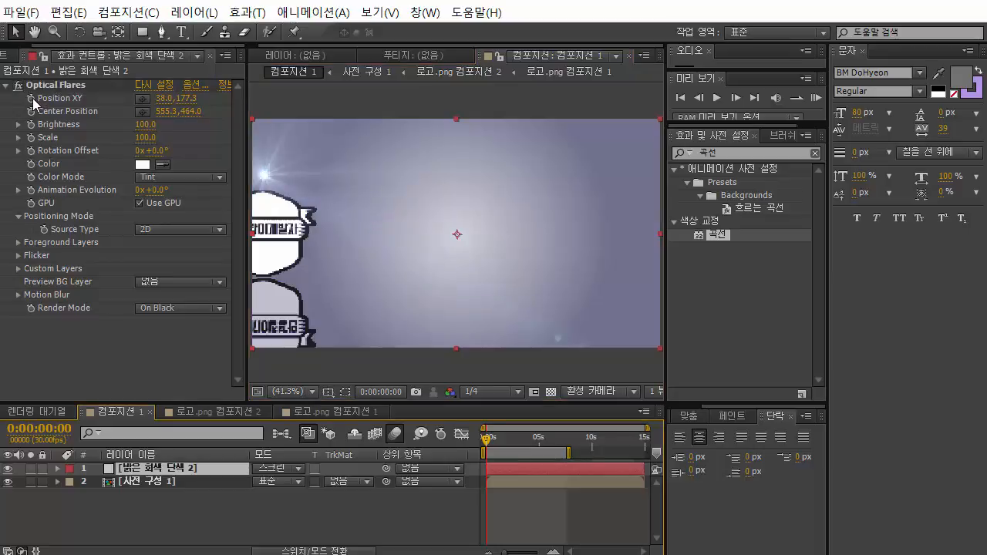
{"action": "left_click", "coordinate": [34, 100]}
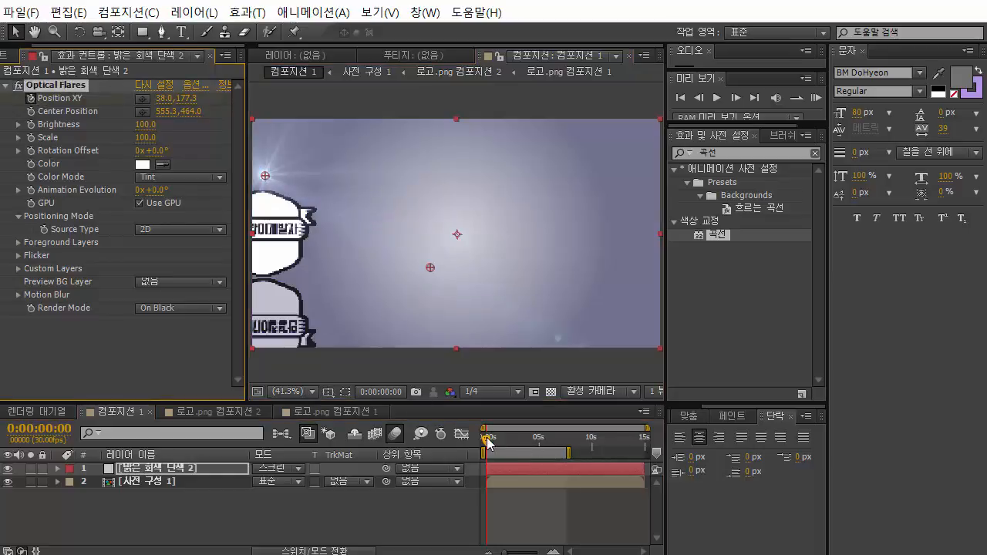
- At 0:00:05:29, move the flare to 751.8, 177.3 under the title and set its Scale to 240
{"action": "left_click_drag", "start_coordinate": [487, 441], "coordinate": [549, 449]}
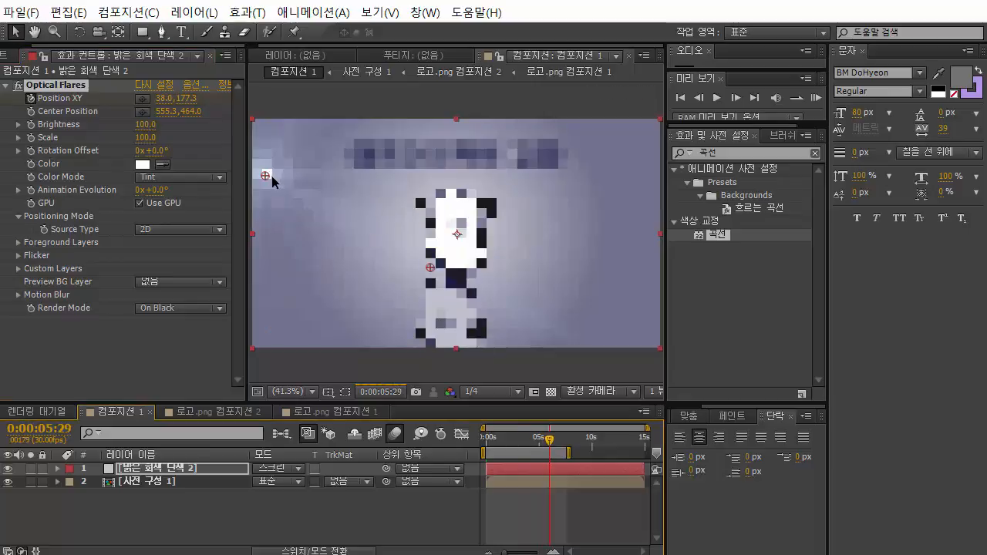
{"action": "left_click_drag", "start_coordinate": [266, 177], "coordinate": [454, 182]}
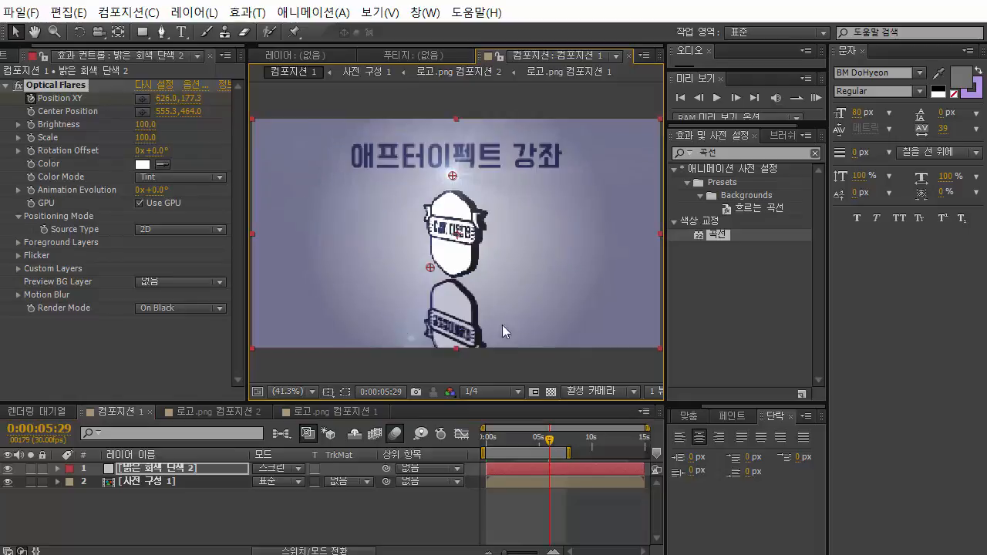
{"action": "left_click_drag", "start_coordinate": [456, 174], "coordinate": [494, 179]}
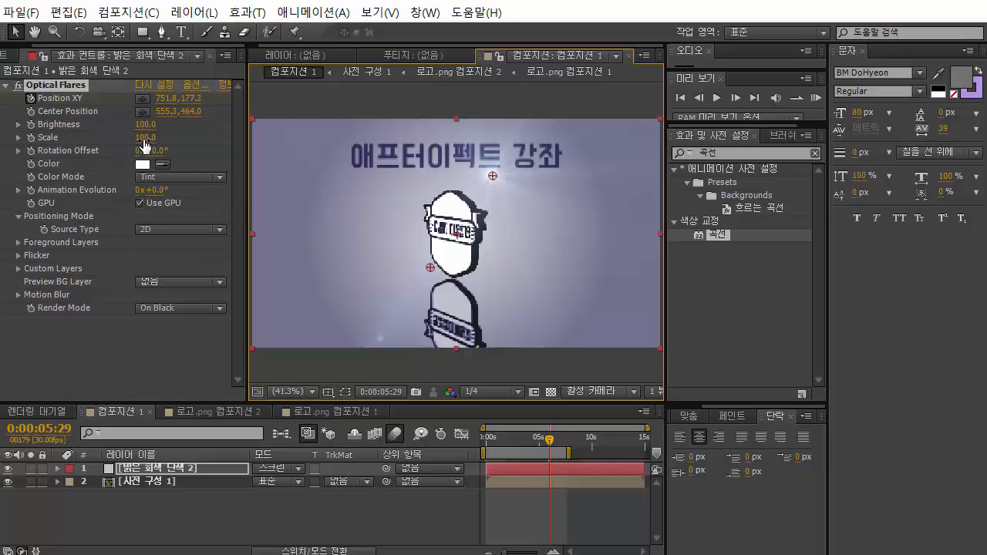
{"action": "left_click_drag", "start_coordinate": [145, 144], "coordinate": [171, 148]}
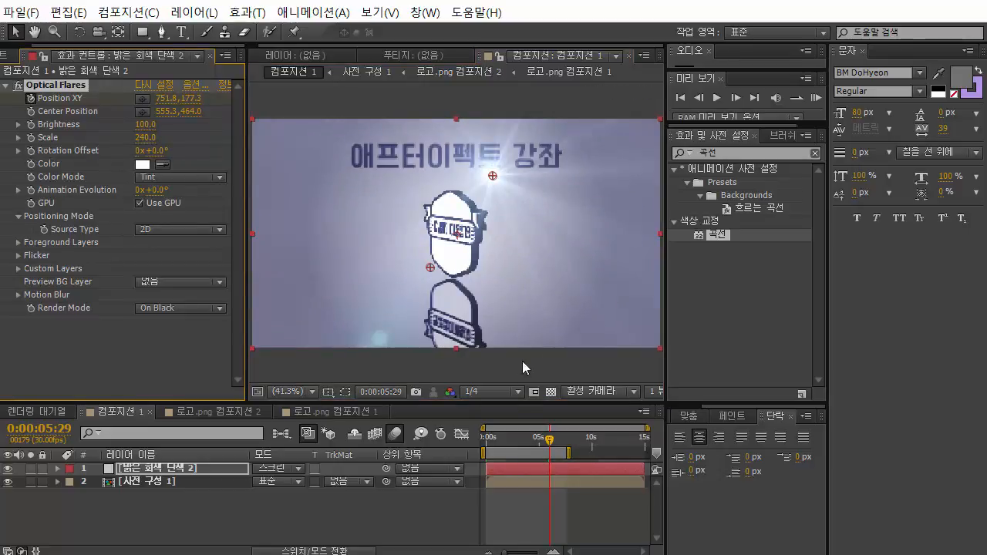
- Add an Optical Flares Scale keyframe of 50 at 0:00:00:00
{"action": "left_click_drag", "start_coordinate": [504, 439], "coordinate": [472, 441]}
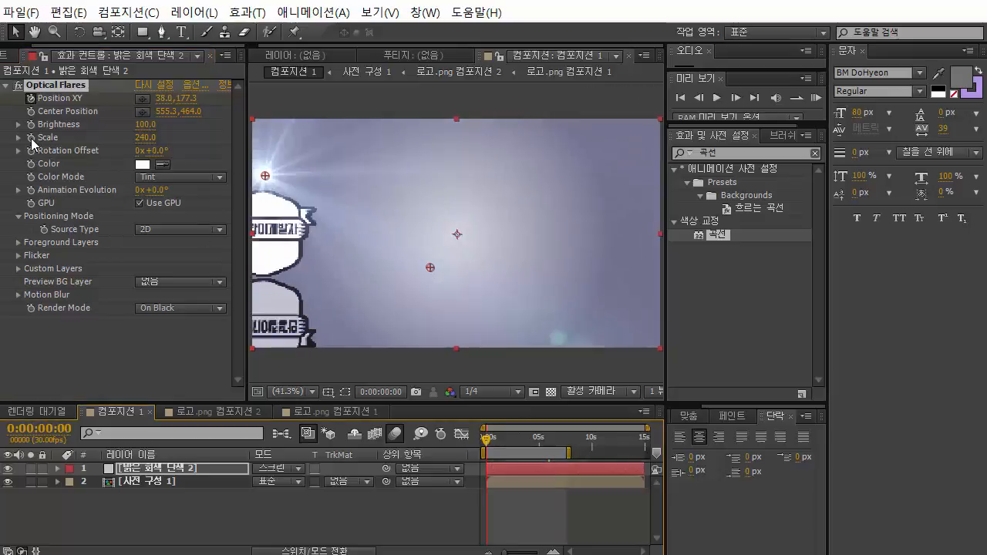
{"action": "left_click", "coordinate": [146, 137]}
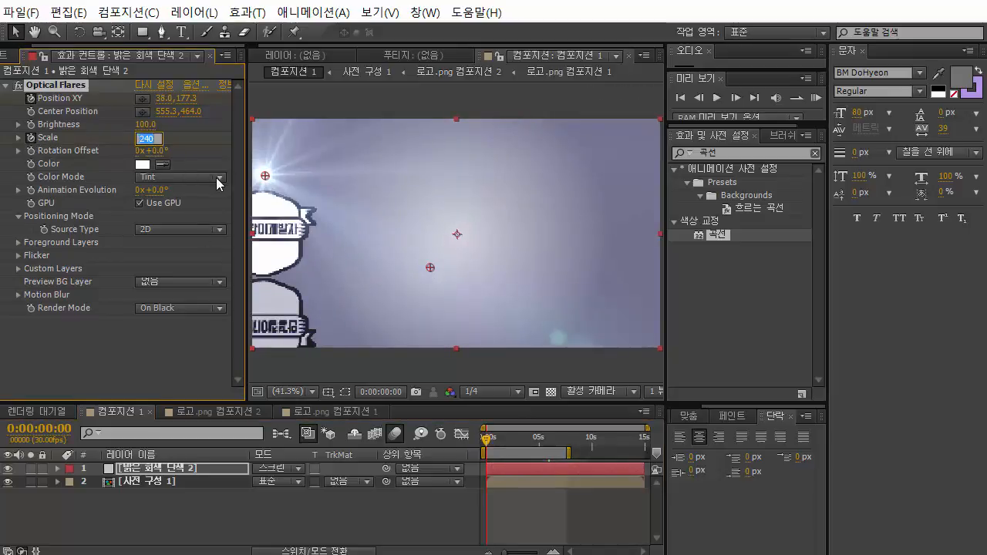
{"action": "key", "text": "Return"}
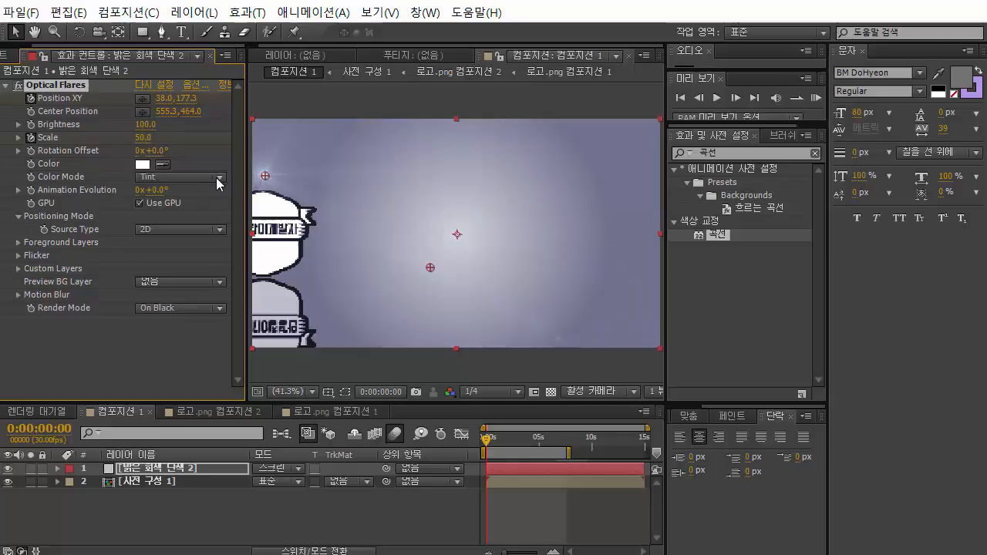
- Add an Optical Flares Scale keyframe of 240 at 0:00:06:10
{"action": "left_click", "coordinate": [553, 438]}
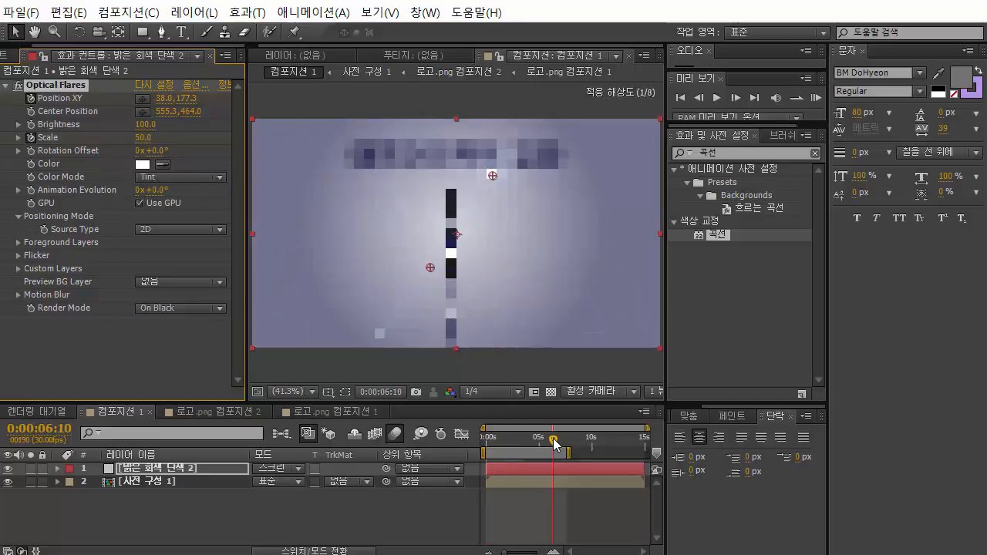
{"action": "left_click", "coordinate": [143, 137]}
{"action": "type", "text": "240"}
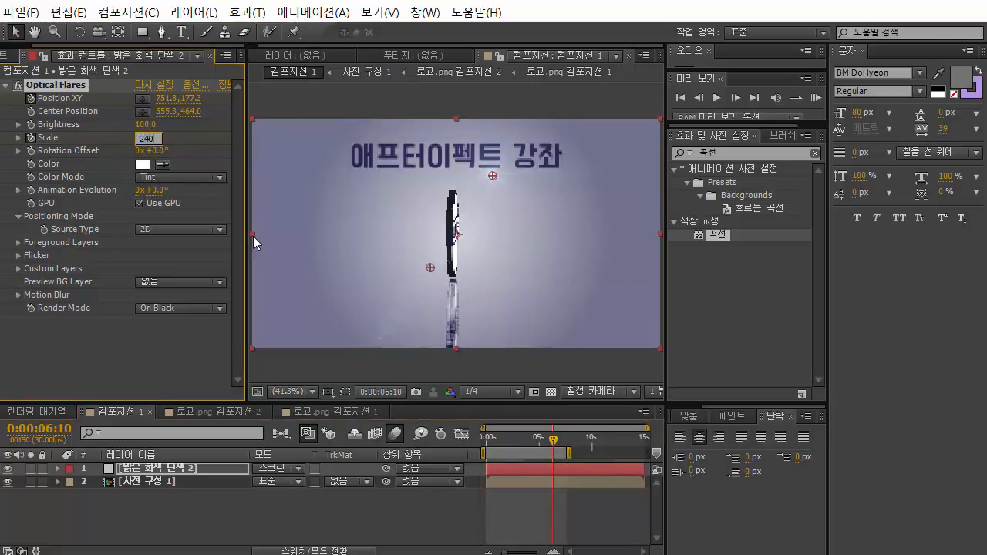
{"action": "key", "text": "Return"}
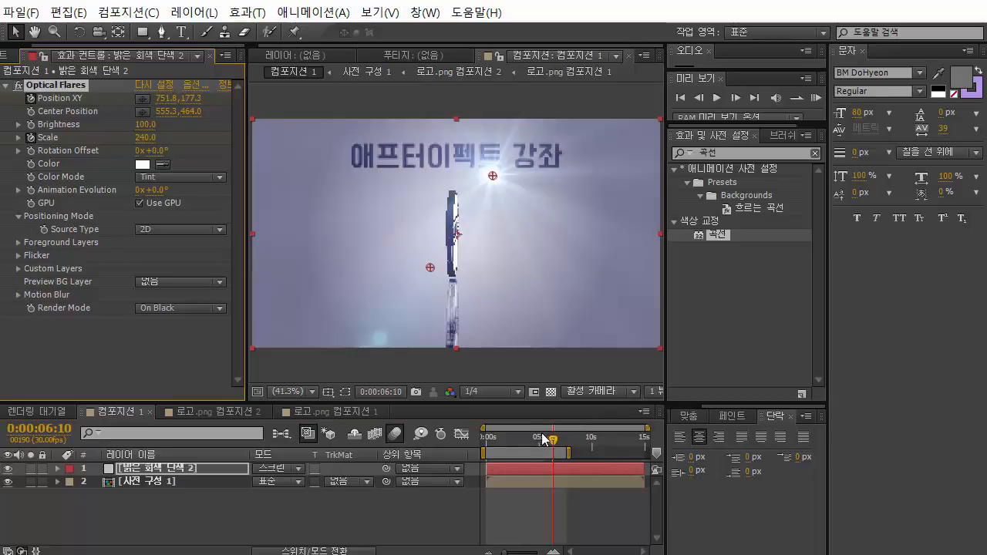
- Scrub through the flare animation and move the flare's starting position at 0:00:00:00 to 171.1, 116.8
{"action": "left_click_drag", "start_coordinate": [524, 438], "coordinate": [550, 459]}
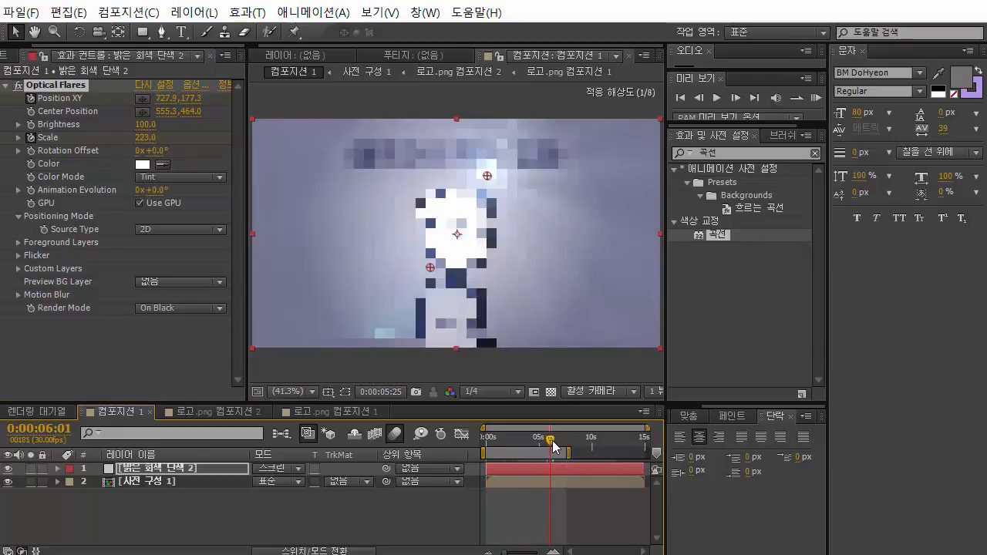
{"action": "key", "text": "Home"}
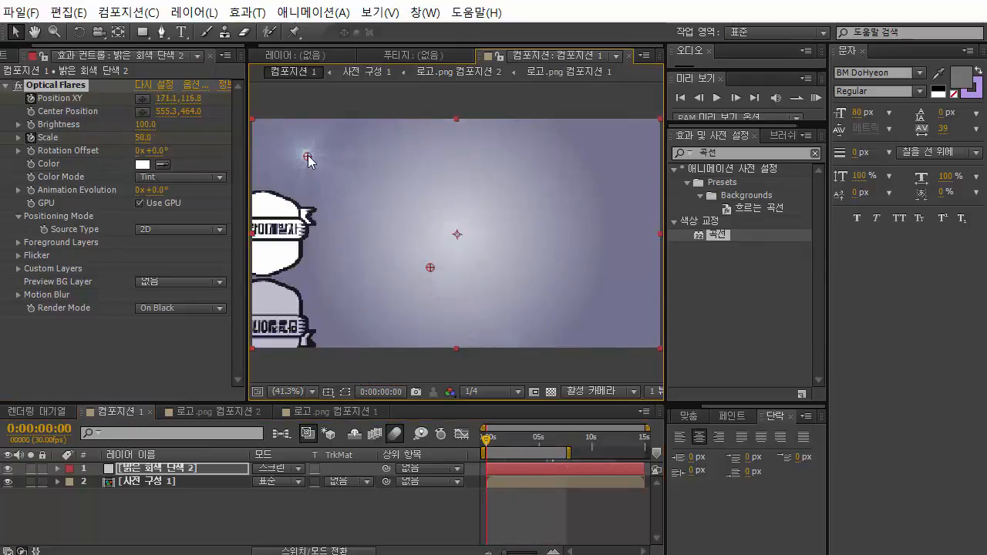
{"action": "left_click_drag", "start_coordinate": [490, 443], "coordinate": [467, 454]}
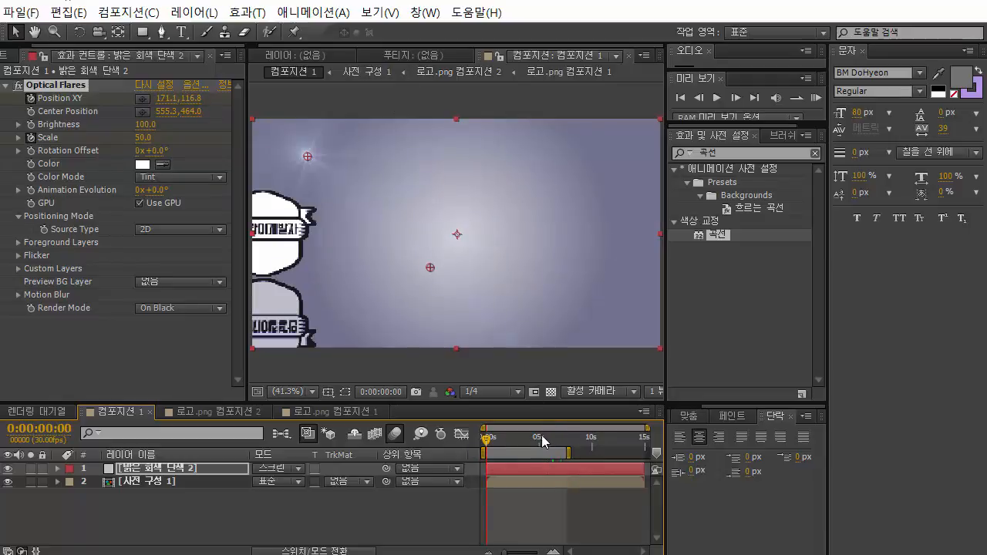
- Import the Krys Talk dubstep MP3 into the project and add it to 컴포지션 1 as the bottom layer
{"action": "left_click", "coordinate": [239, 529]}
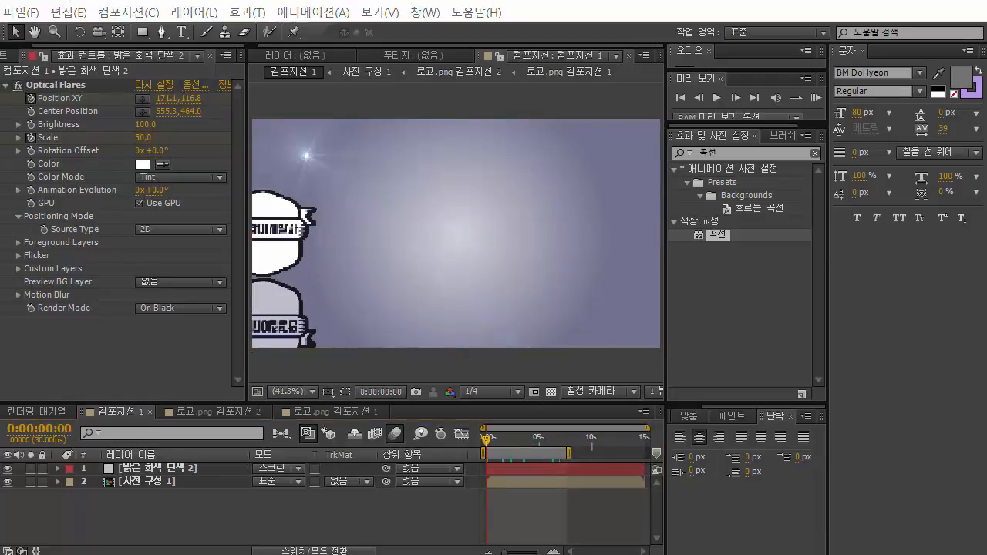
{"action": "left_click", "coordinate": [4, 60]}
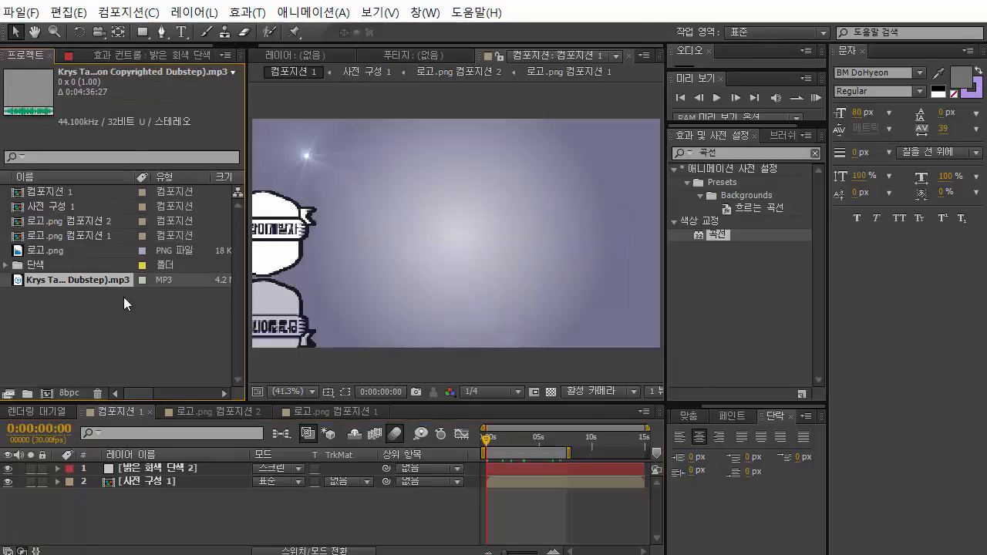
{"action": "left_click_drag", "start_coordinate": [119, 285], "coordinate": [222, 512]}
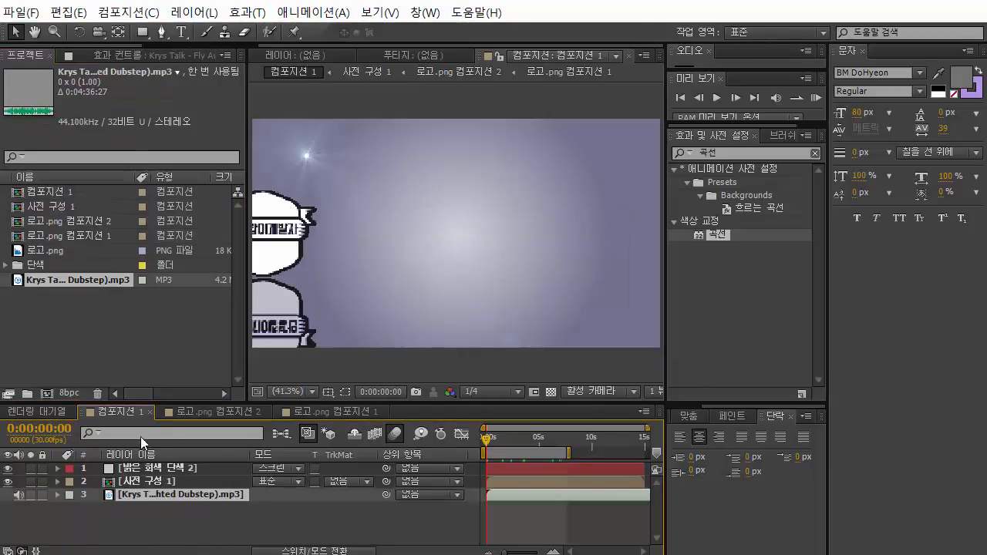
- Expand the MP3 layer's audio level and waveform properties and enlarge the timeline area to examine the waveform
{"action": "left_click", "coordinate": [57, 495]}
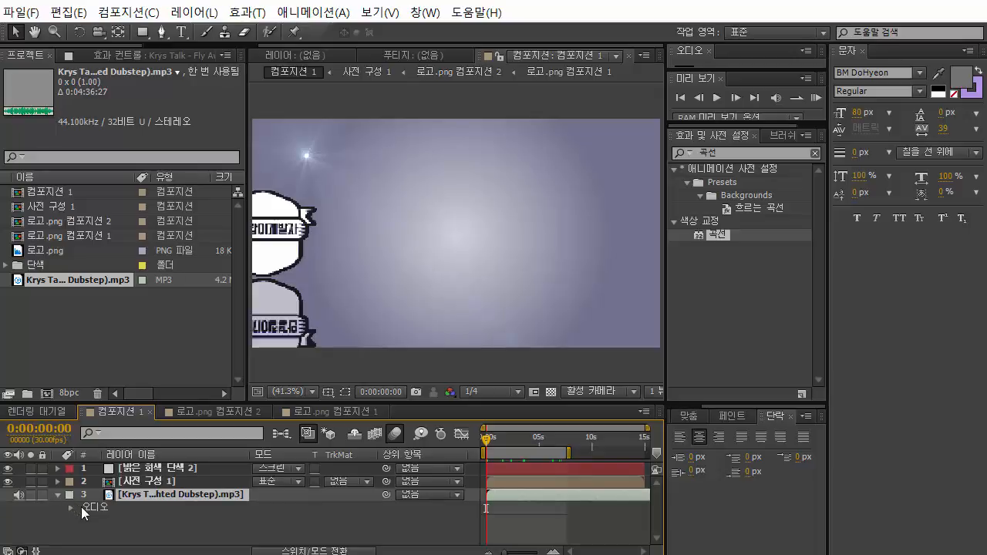
{"action": "left_click", "coordinate": [70, 507]}
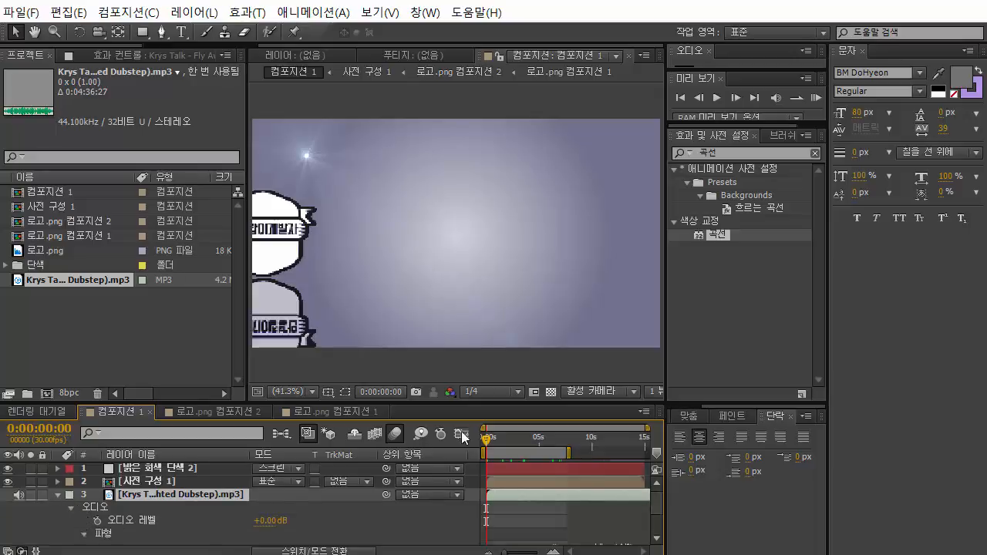
{"action": "left_click", "coordinate": [84, 535]}
{"action": "left_click_drag", "start_coordinate": [502, 401], "coordinate": [504, 340]}
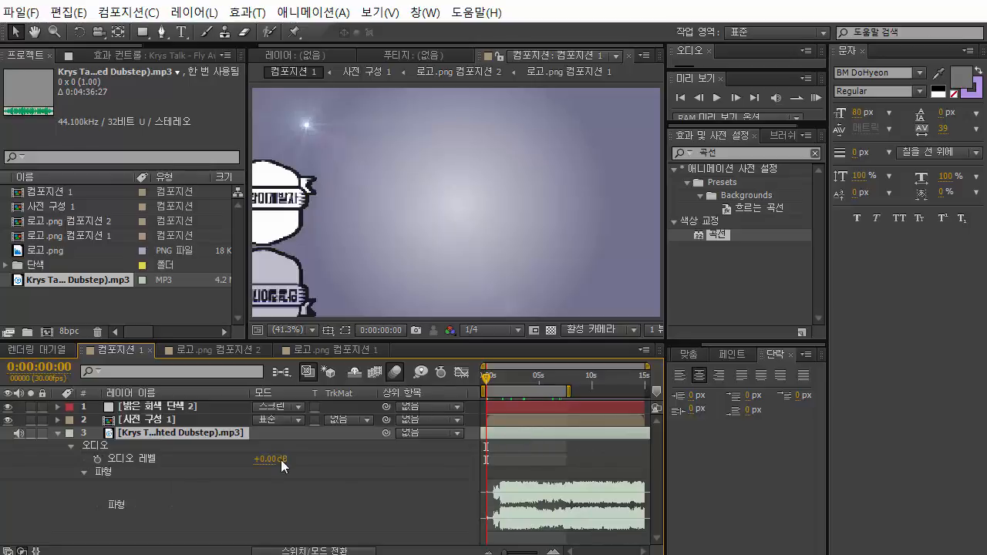
- Start animating the MP3 layer's audio level with keyframes of -50 dB at 0:00:00:00 and -15 dB at 0:00:00:28
{"action": "left_click", "coordinate": [98, 459]}
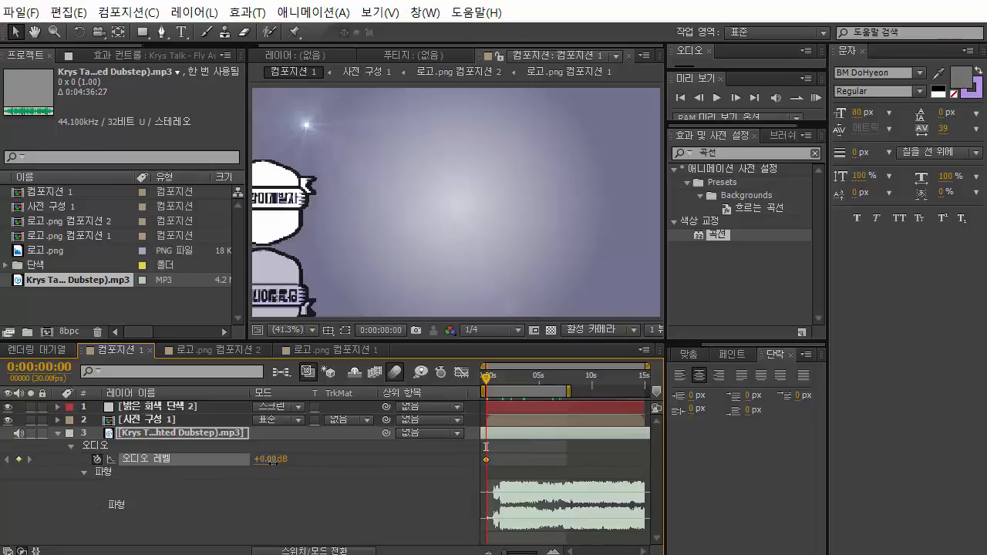
{"action": "left_click", "coordinate": [270, 459]}
{"action": "key", "text": "Return"}
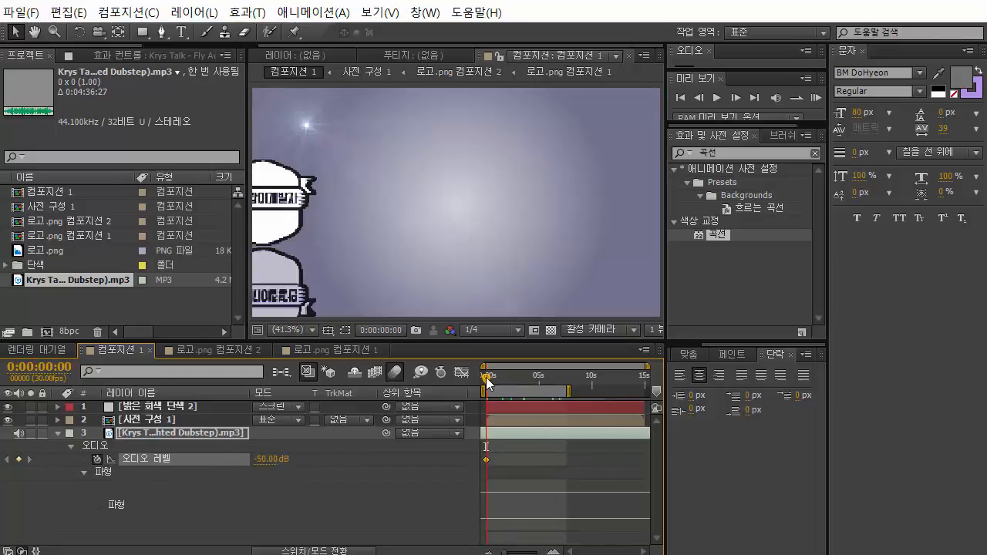
{"action": "left_click_drag", "start_coordinate": [486, 377], "coordinate": [496, 378]}
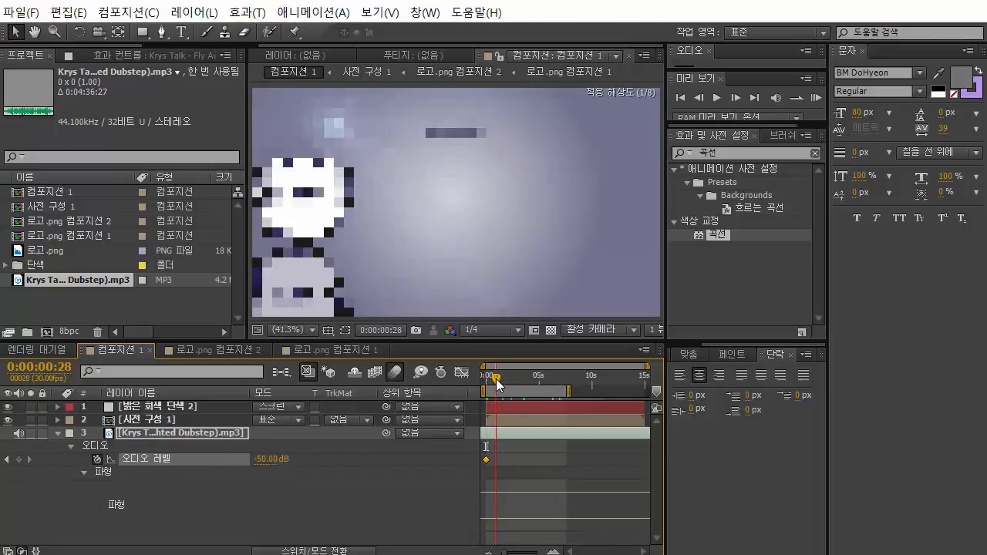
{"action": "left_click", "coordinate": [263, 461]}
{"action": "type", "text": "-"}
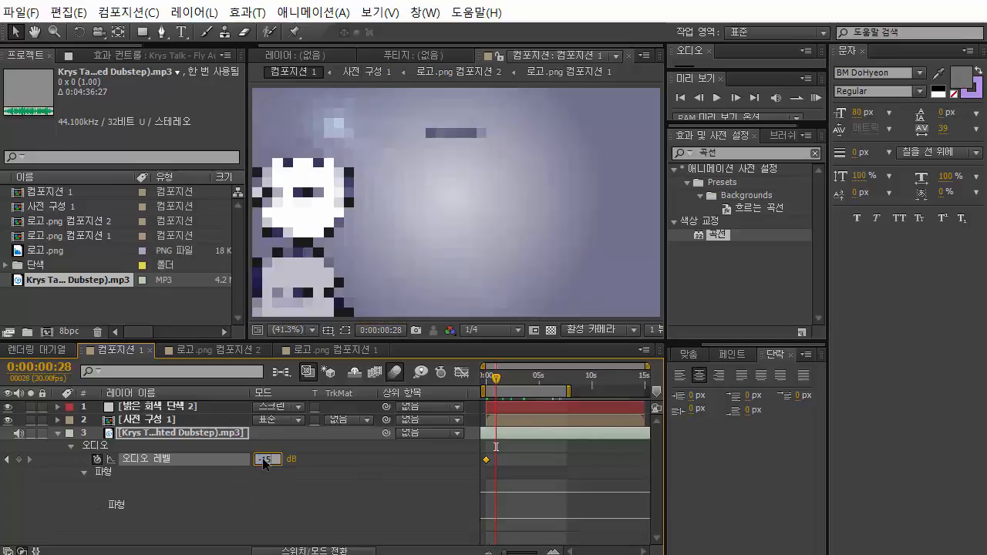
{"action": "type", "text": "15"}
{"action": "key", "text": "Return"}
- Add audio level keyframes of 0 dB at 0:00:01:29 and +2 dB at 0:00:05:23 to the MP3 layer
{"action": "left_click_drag", "start_coordinate": [495, 380], "coordinate": [508, 380]}
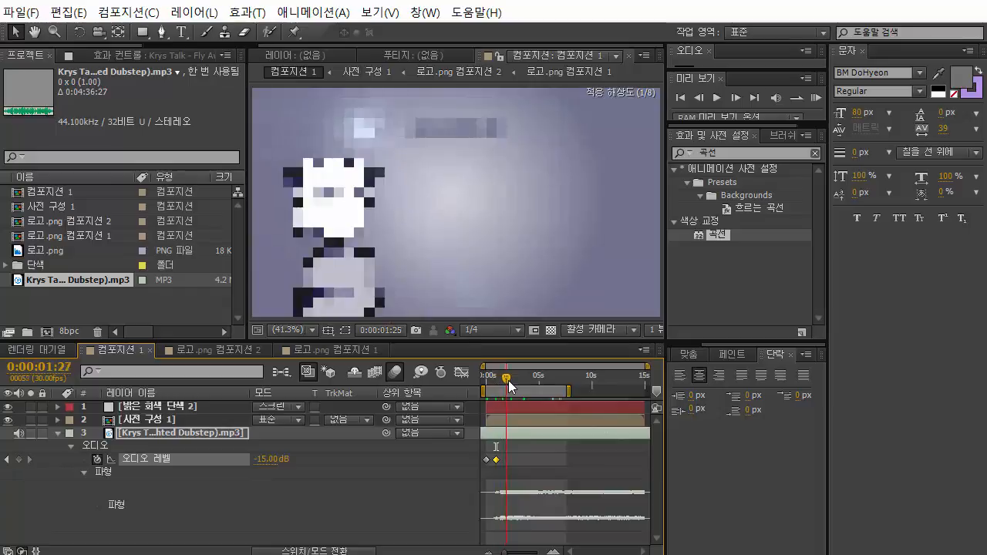
{"action": "left_click", "coordinate": [262, 459]}
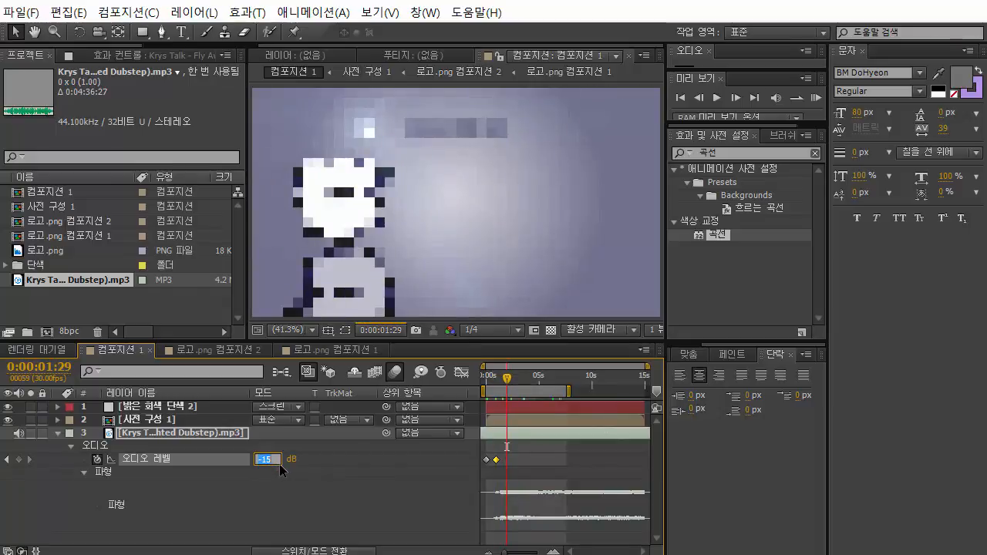
{"action": "type", "text": "0"}
{"action": "key", "text": "Return"}
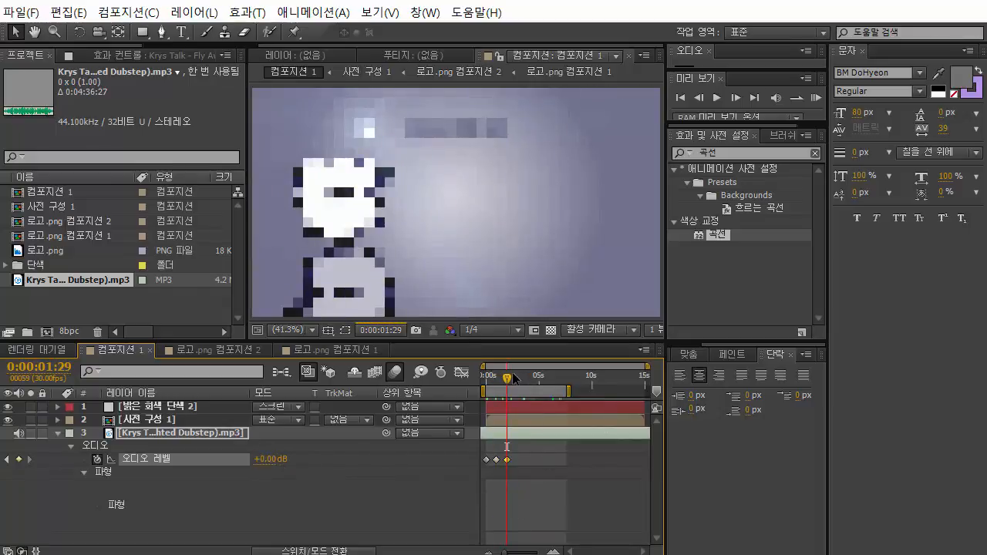
{"action": "left_click_drag", "start_coordinate": [512, 377], "coordinate": [547, 387]}
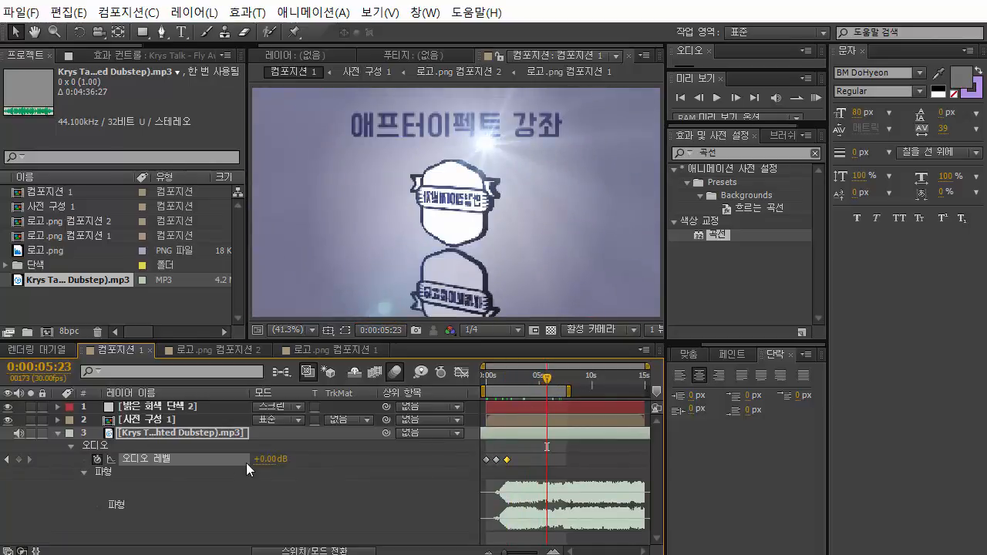
{"action": "left_click", "coordinate": [266, 460]}
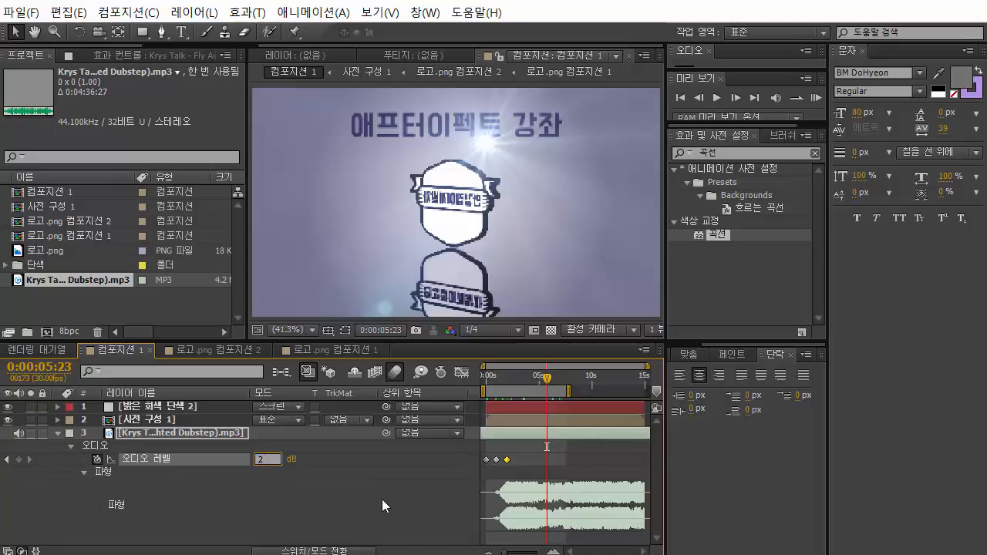
{"action": "type", "text": "2"}
{"action": "key", "text": "Return"}
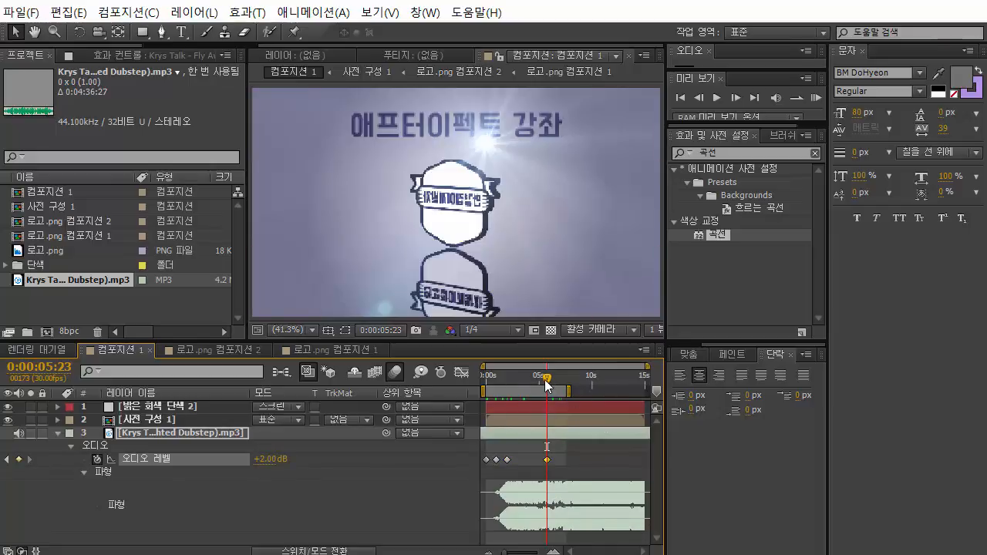
- Fade the music out with audio level keyframes of -15 dB at 0:00:06:19 and -30 dB at 0:00:08:07, and return to the start
{"action": "left_click_drag", "start_coordinate": [547, 381], "coordinate": [556, 381]}
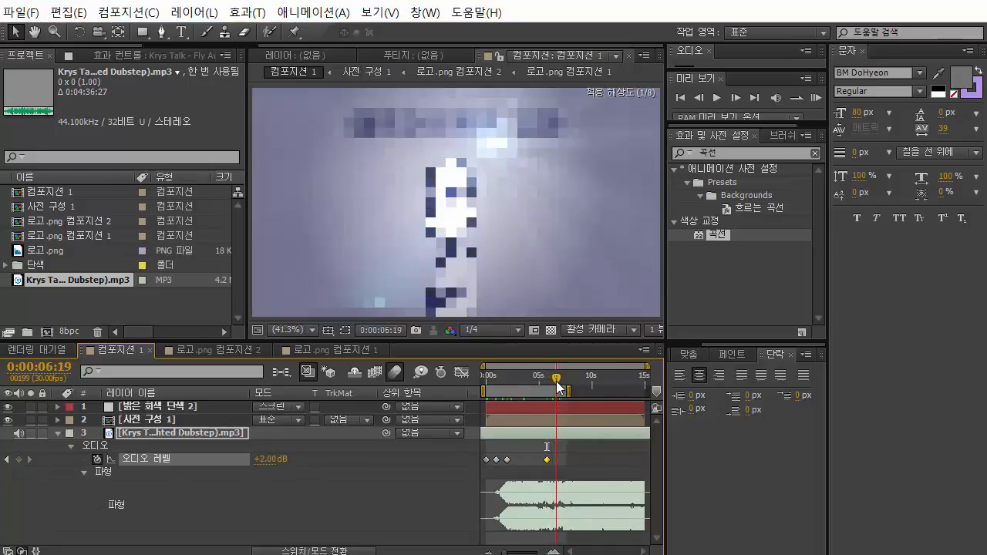
{"action": "left_click", "coordinate": [256, 459]}
{"action": "type", "text": "-15"}
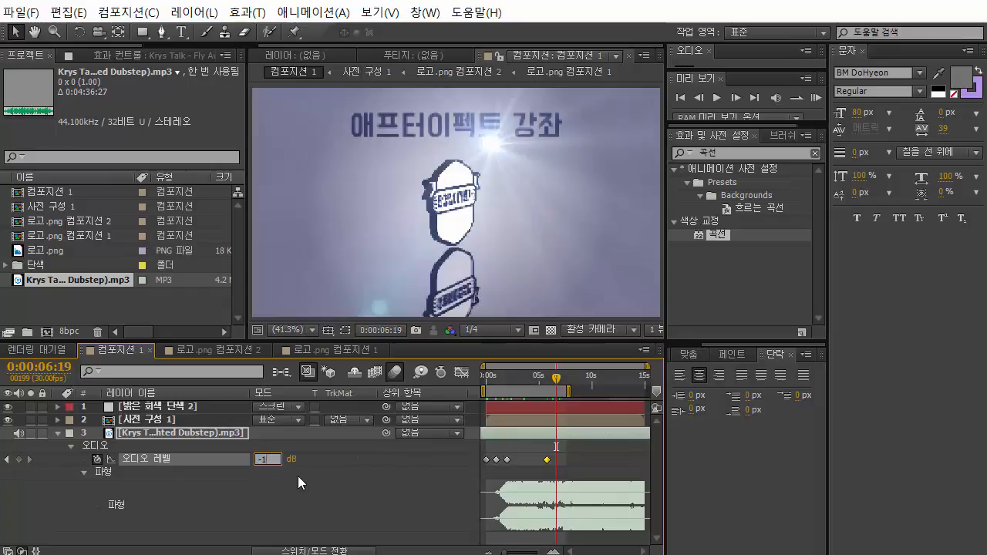
{"action": "key", "text": "Return"}
{"action": "left_click_drag", "start_coordinate": [555, 380], "coordinate": [571, 387]}
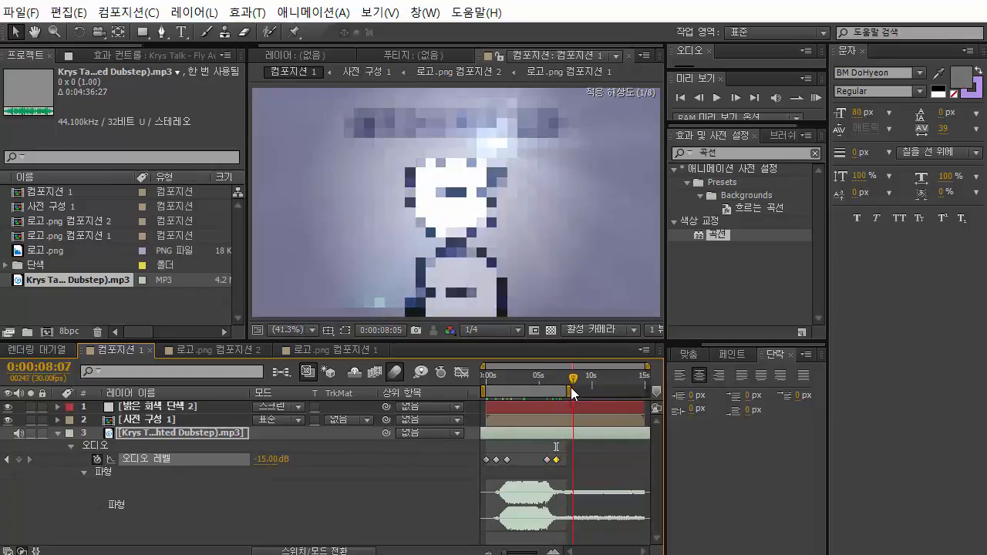
{"action": "left_click", "coordinate": [260, 459]}
{"action": "key", "text": "Return"}
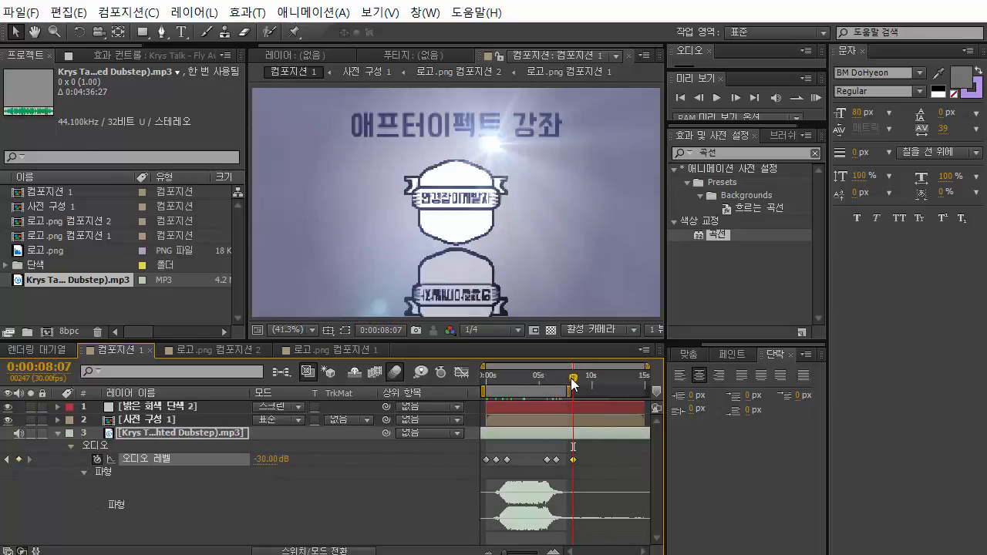
{"action": "left_click_drag", "start_coordinate": [570, 378], "coordinate": [474, 403]}
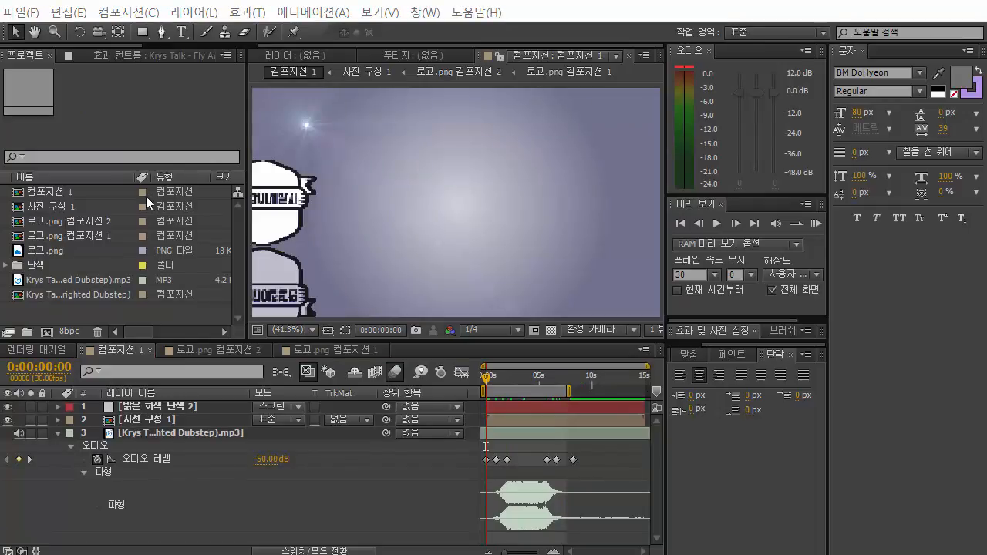
- Add 컴포지션 1 to the render queue
{"action": "left_click", "coordinate": [117, 189]}
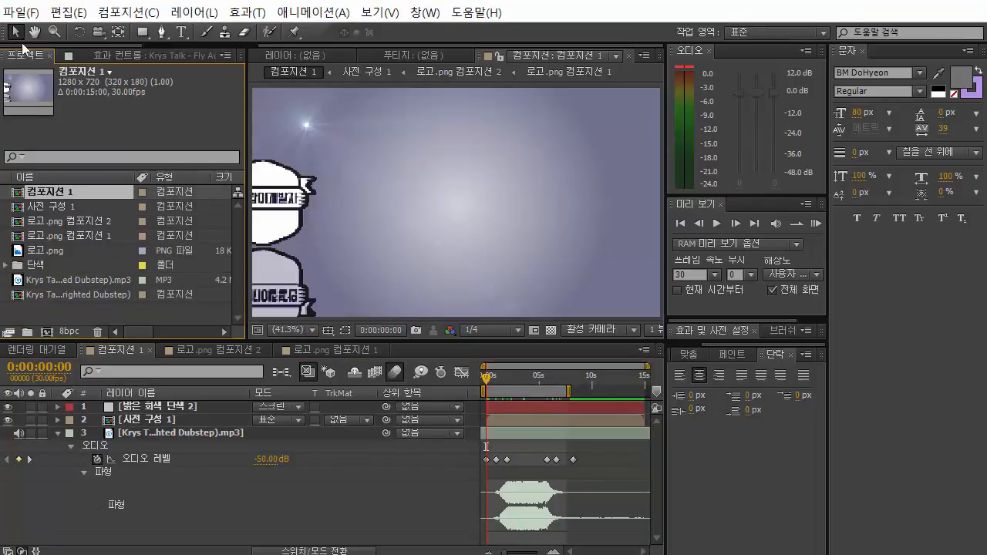
{"action": "left_click", "coordinate": [20, 13]}
{"action": "mouse_move", "coordinate": [69, 275]}
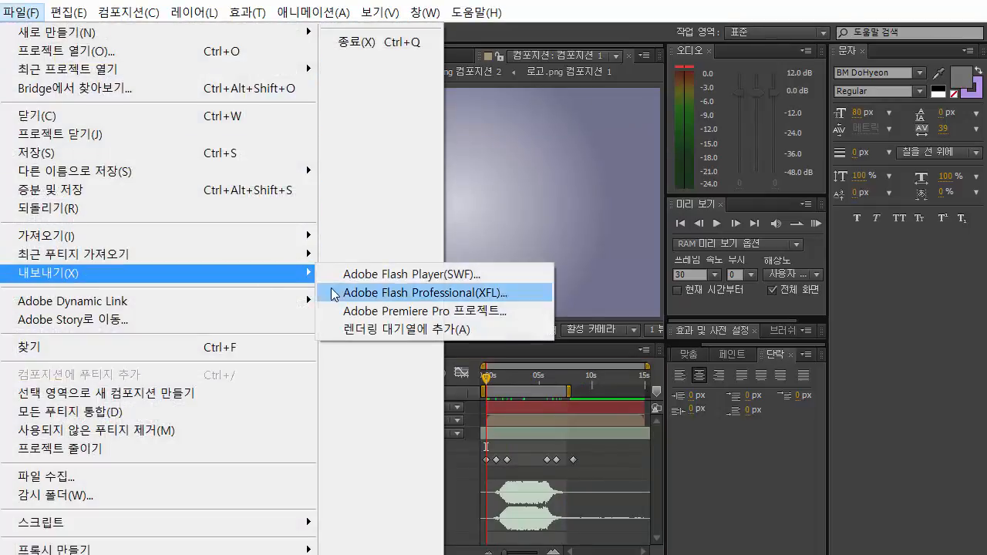
{"action": "left_click", "coordinate": [366, 327]}
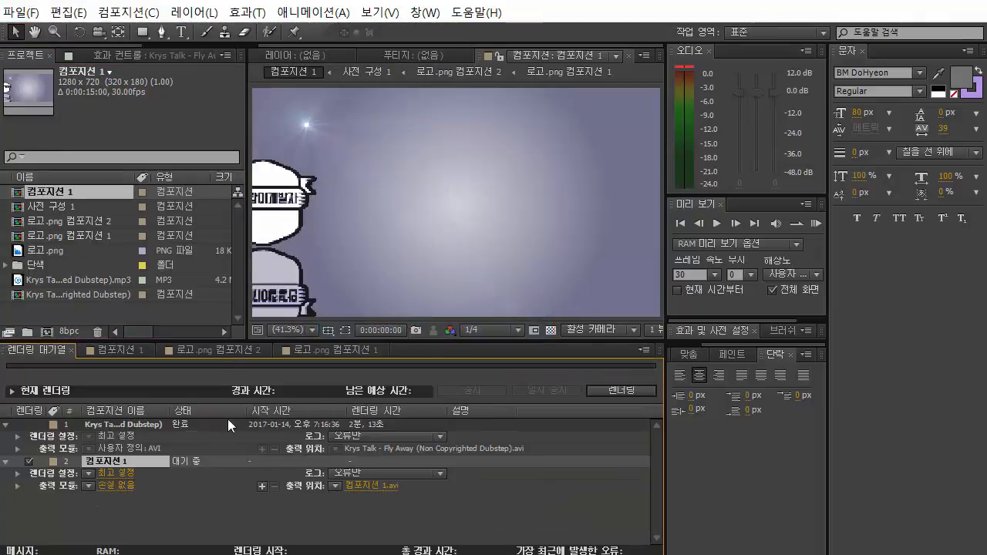
- Set 컴포지션 1's output module to H.264 with audio output enabled and start rendering it
{"action": "left_click", "coordinate": [115, 486]}
{"action": "left_click", "coordinate": [462, 77]}
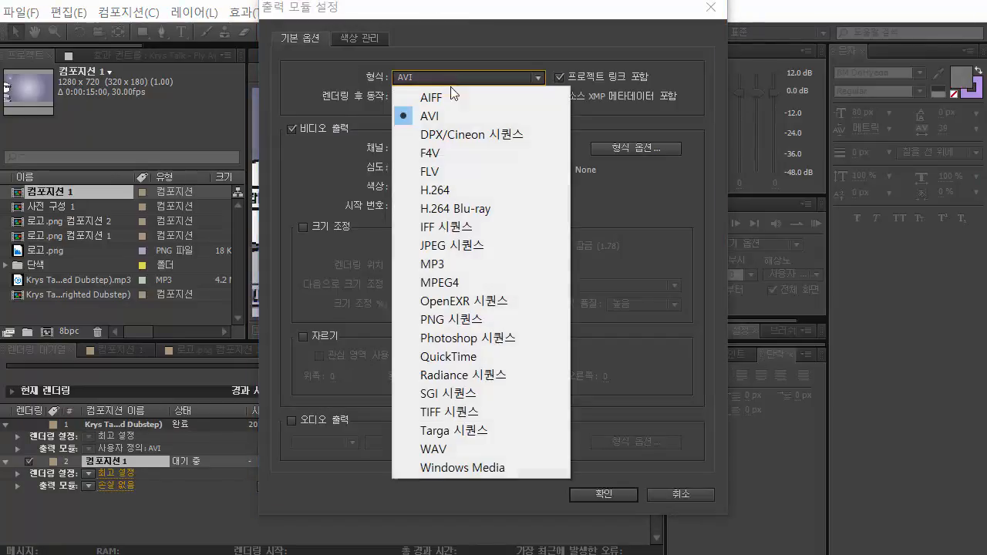
{"action": "left_click", "coordinate": [449, 195]}
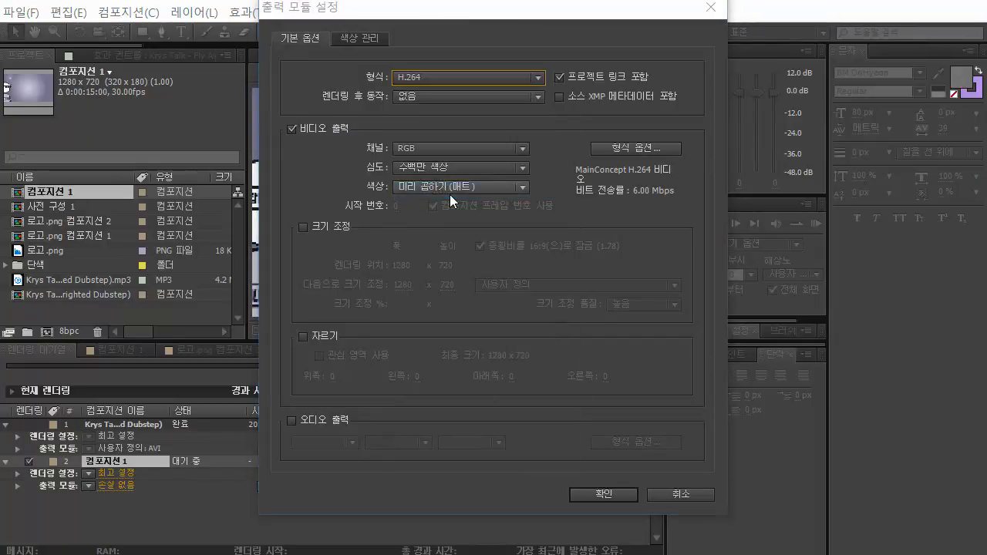
{"action": "left_click", "coordinate": [334, 421]}
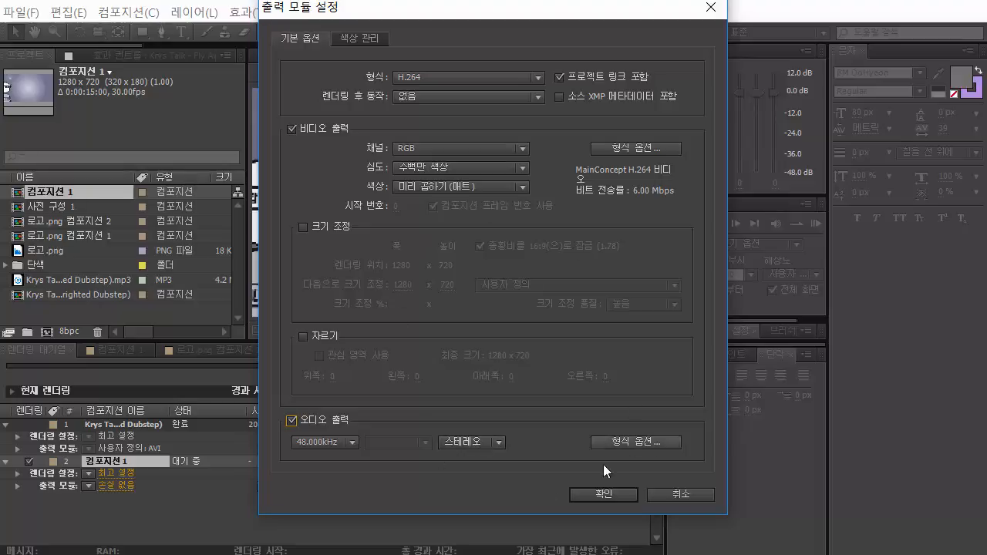
{"action": "left_click", "coordinate": [604, 494]}
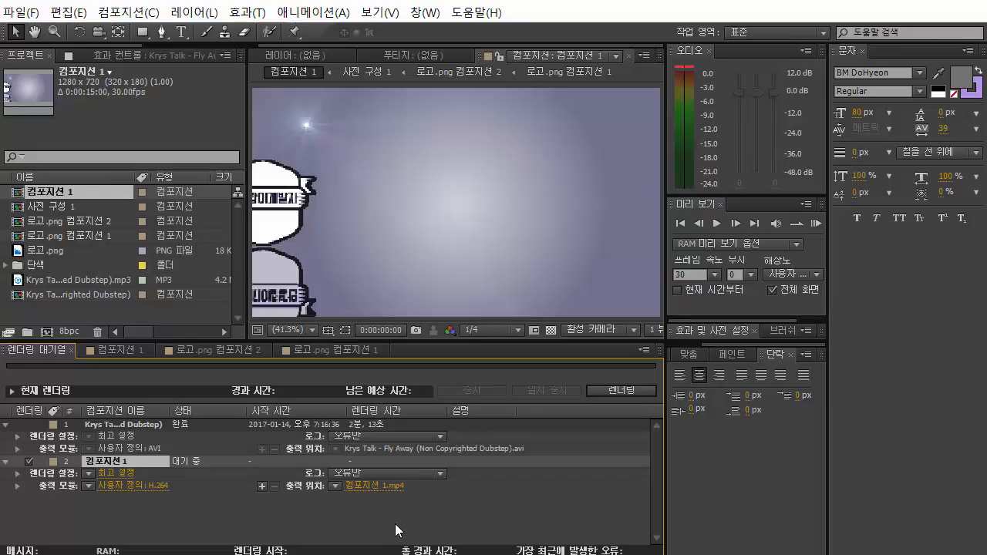
{"action": "left_click", "coordinate": [609, 391]}
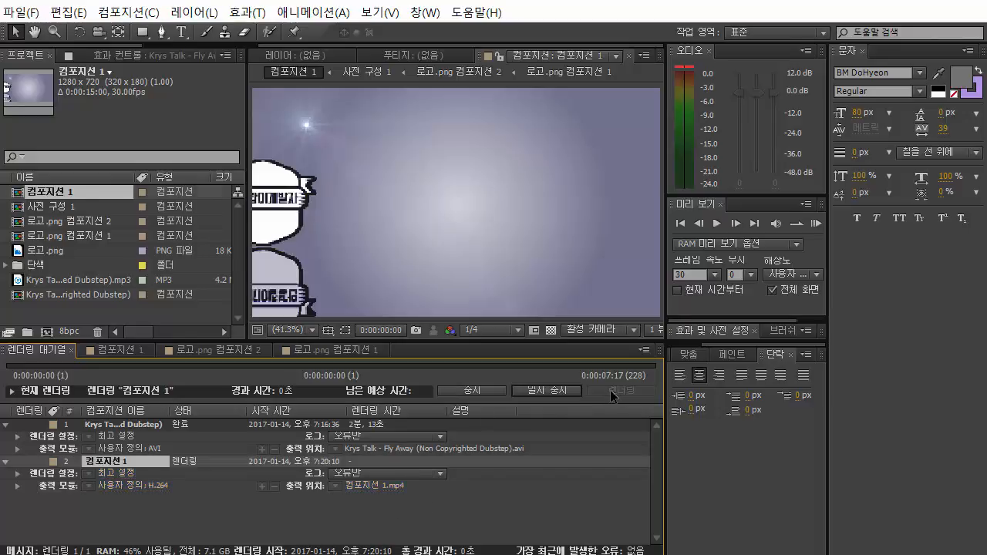